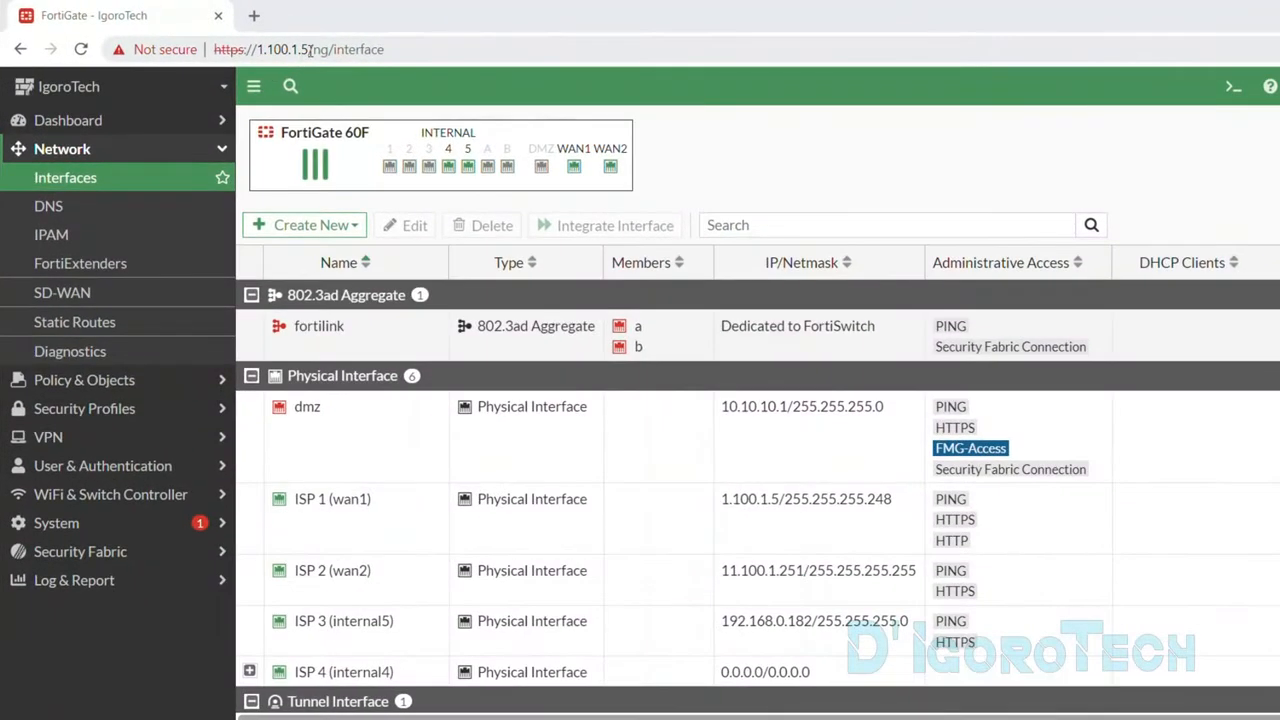
- Compare the management address in the browser's URL with the IP address of the ISP 1 (wan1) interface
left_click_drag(310, 50, 256, 50)
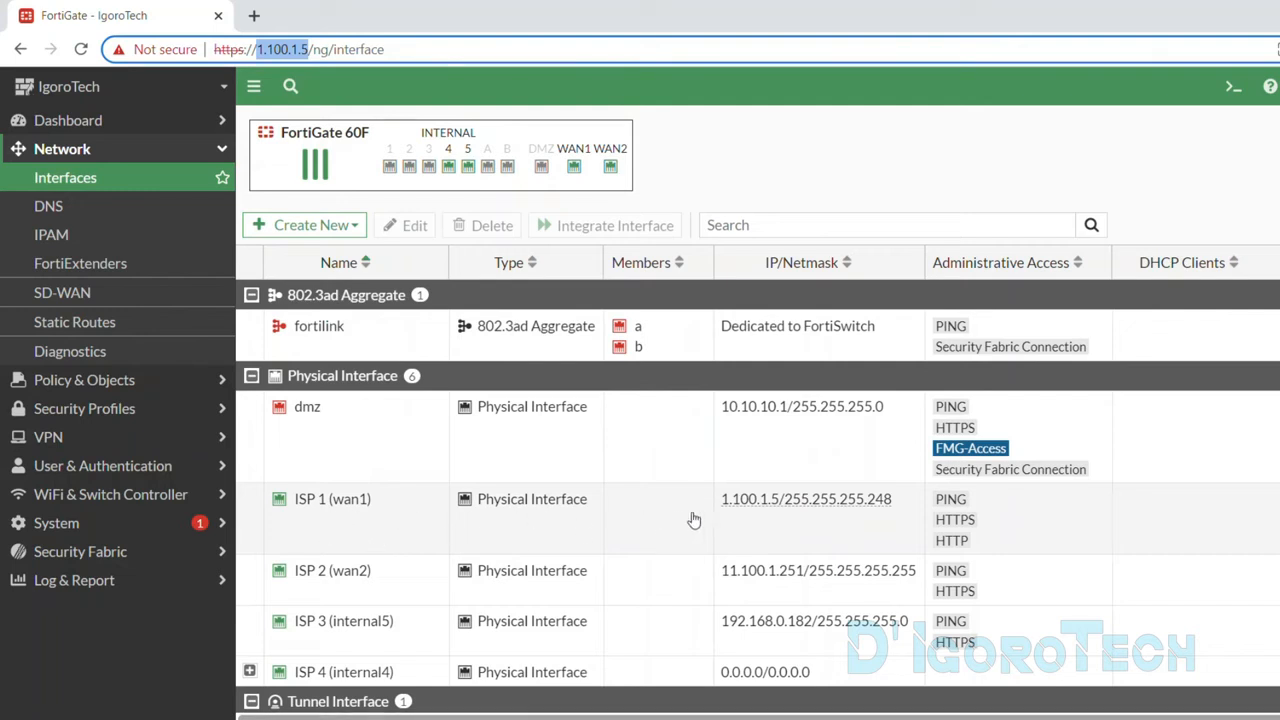
left_click(724, 510)
left_click_drag(722, 509, 779, 512)
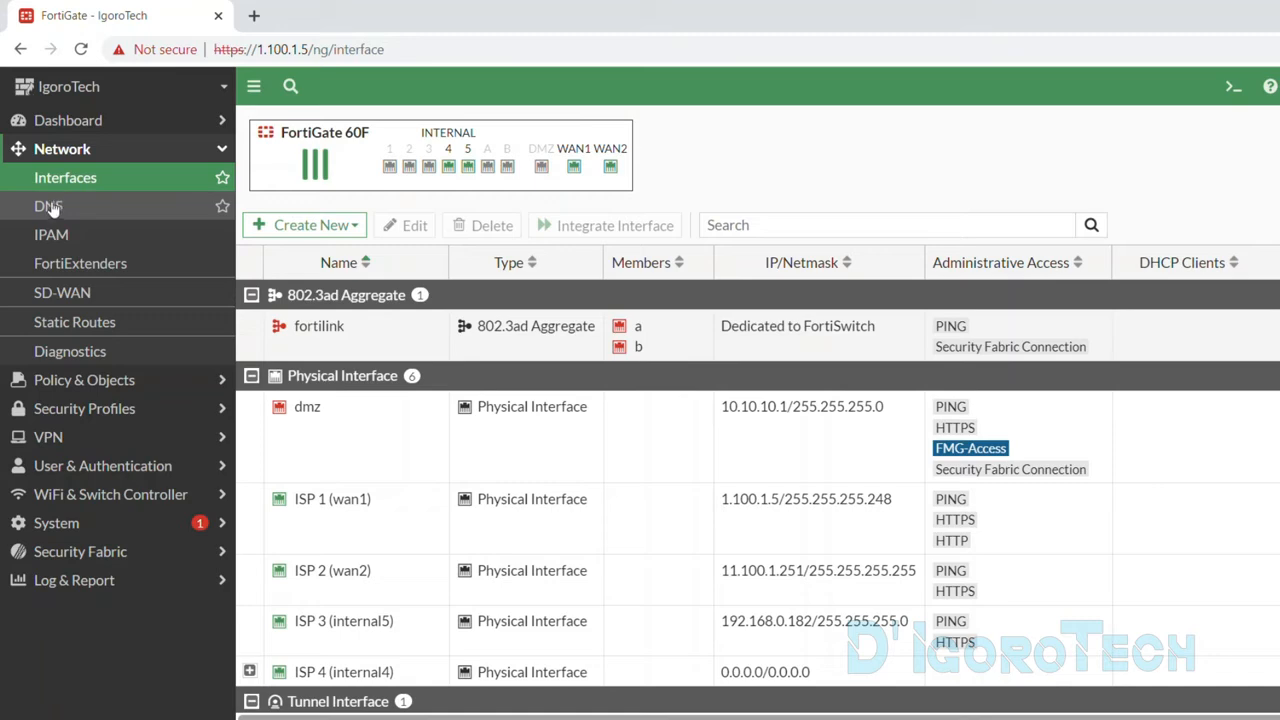
- In the network DNS settings, switch the DNS servers to Use FortiGuard Servers and enable FortiGuard DDNS
left_click(50, 207)
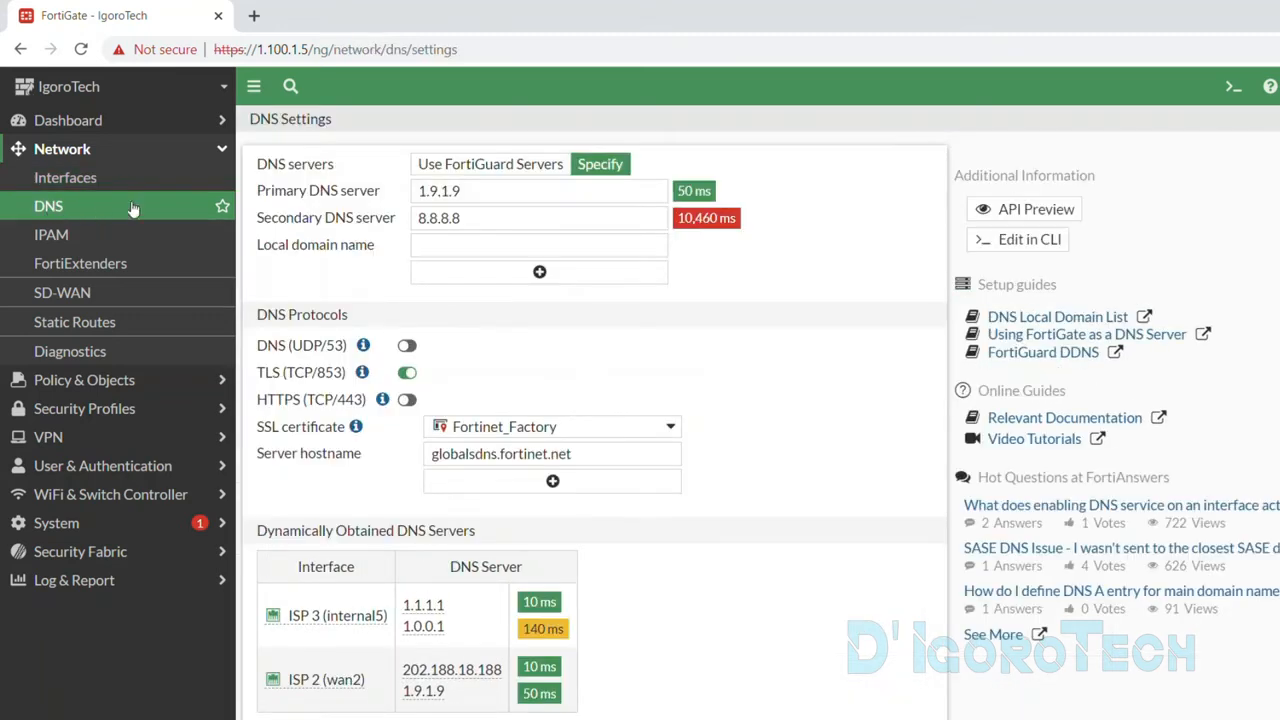
left_click(447, 166)
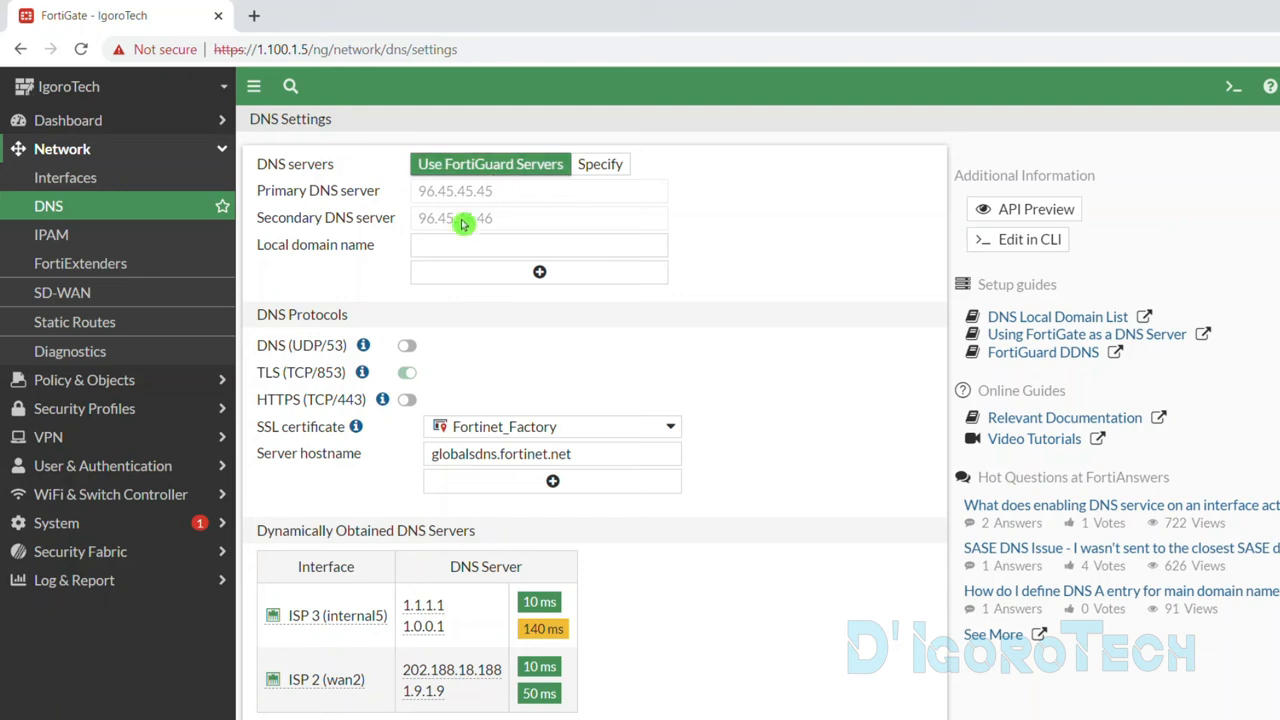
scroll(397, 330, "down", 1)
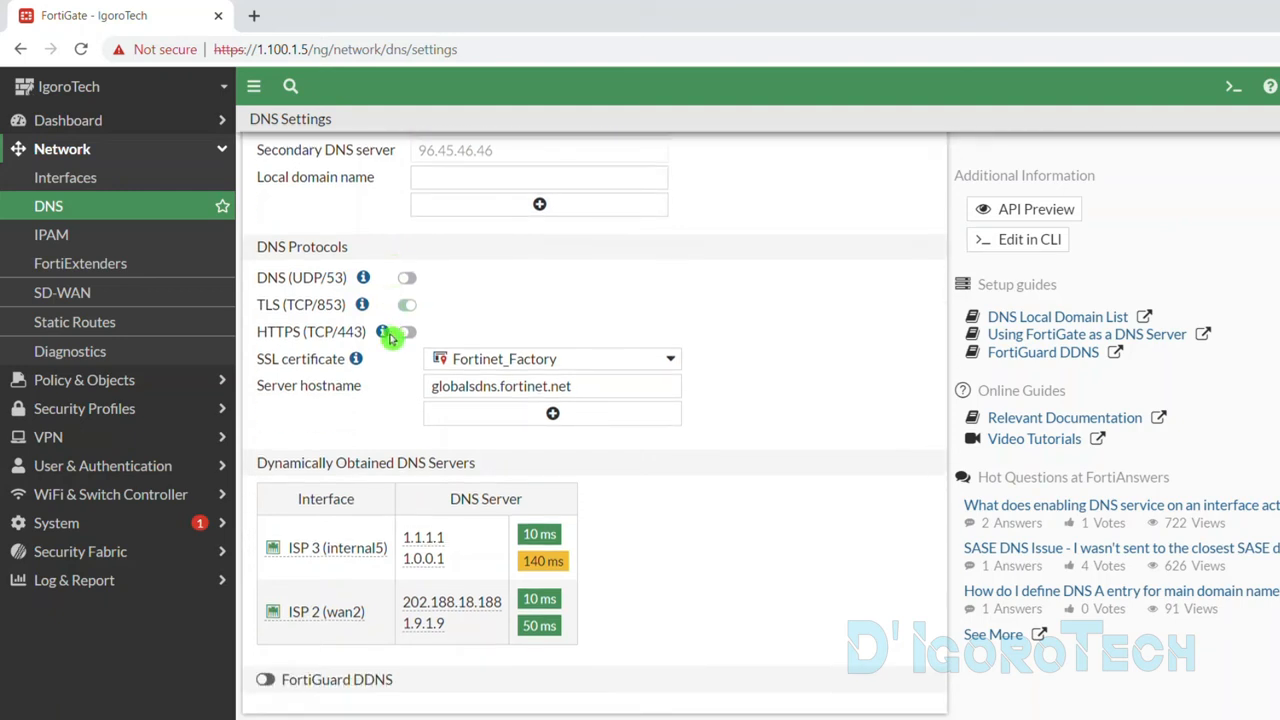
left_click(266, 680)
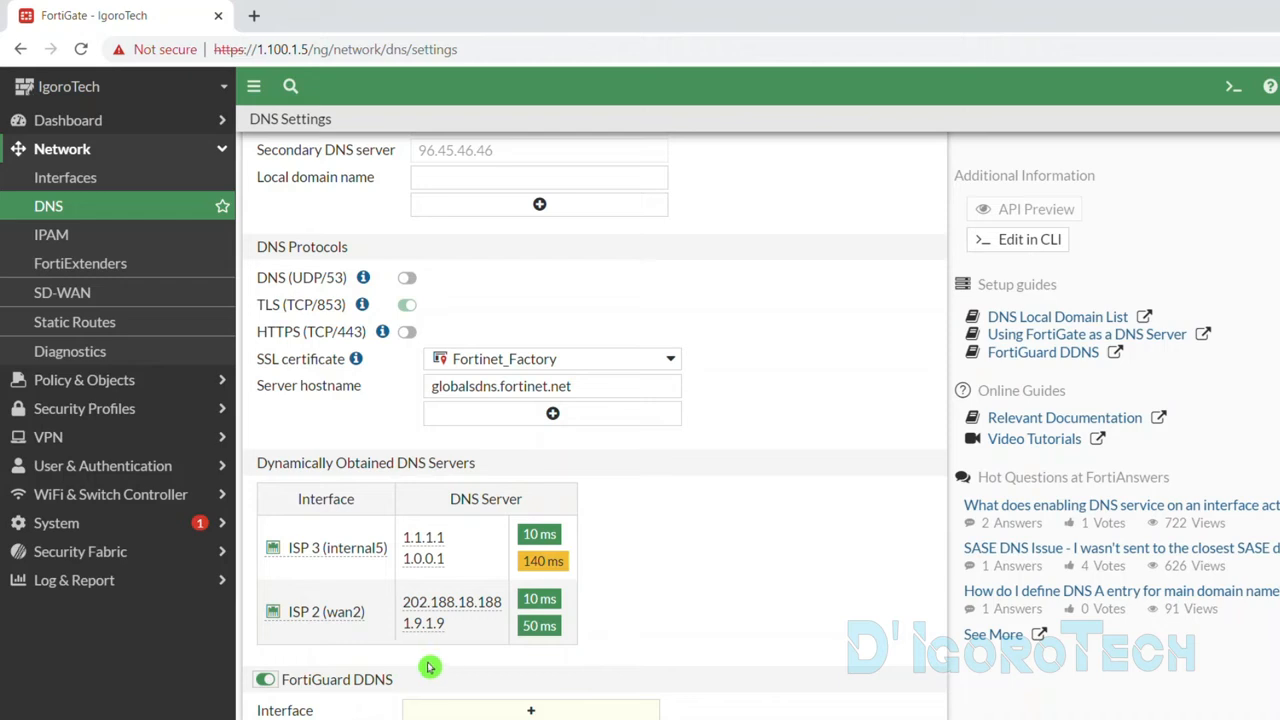
scroll(430, 660, "down", 2)
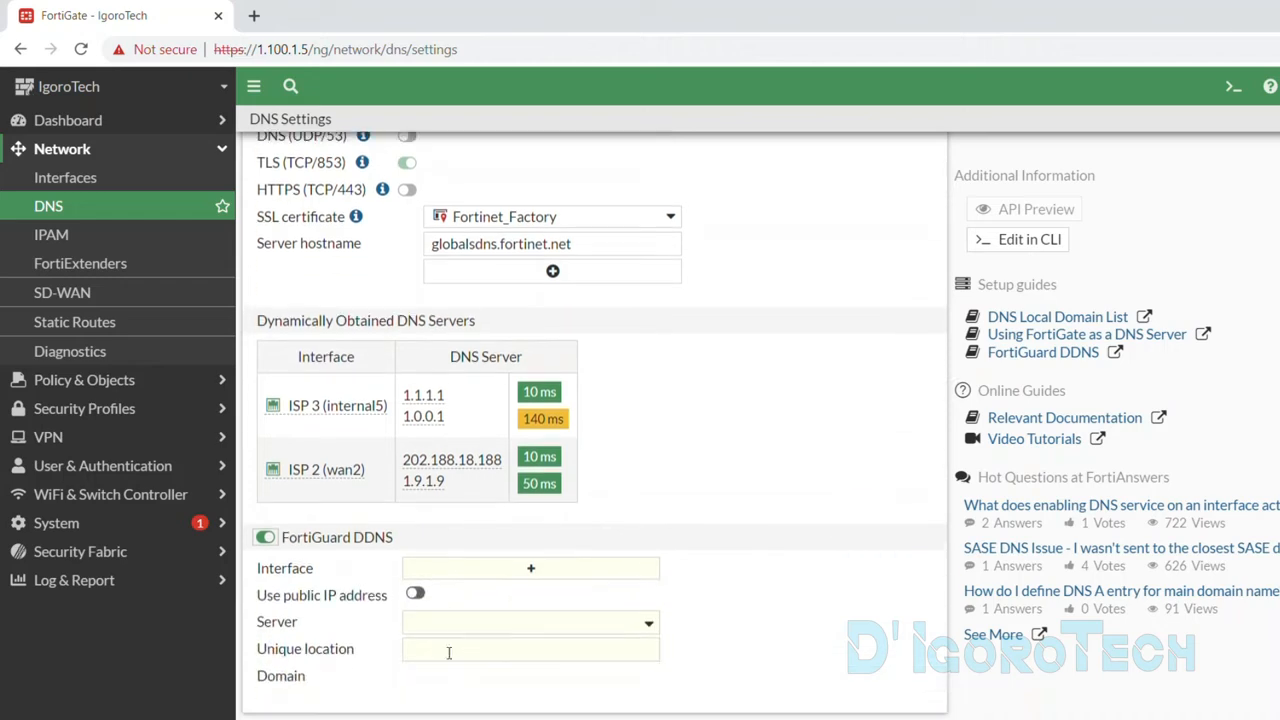
- Open the DDNS interface selection and examine the address and connection type of ISP 1, ISP 2, ISP 3 and the ISP with VLAN ID
left_click(531, 569)
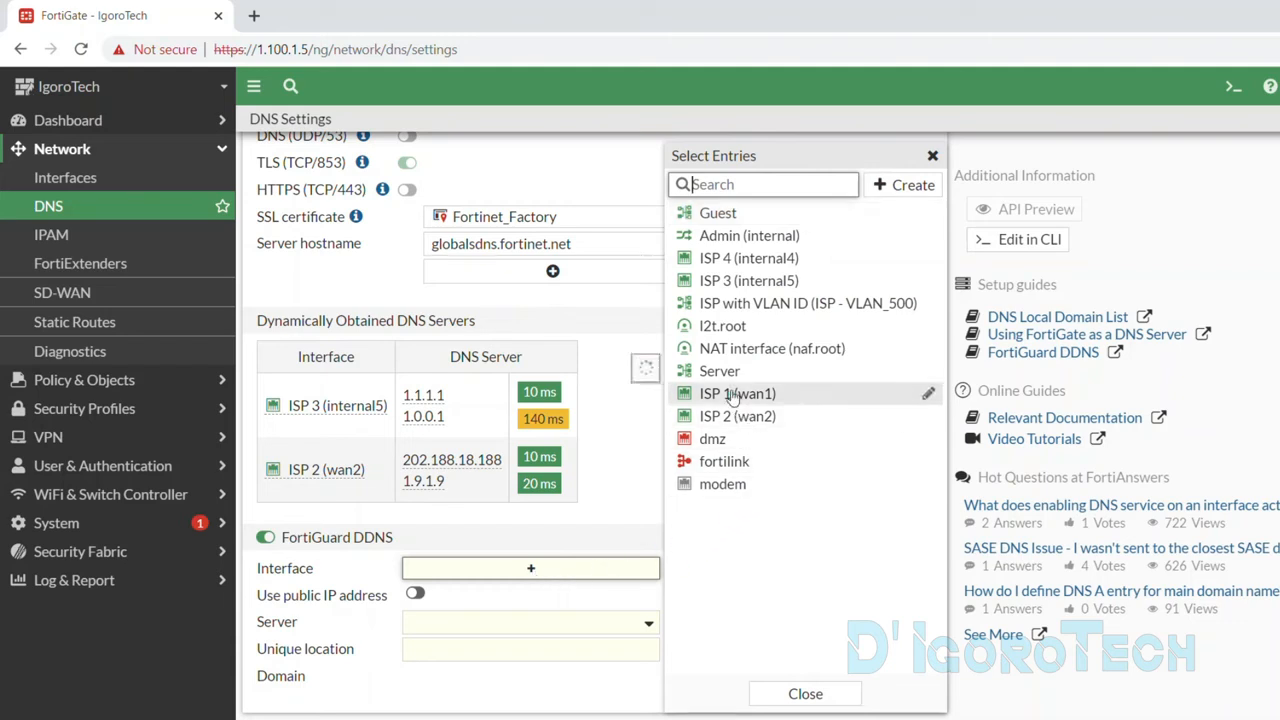
mouse_move(735, 398)
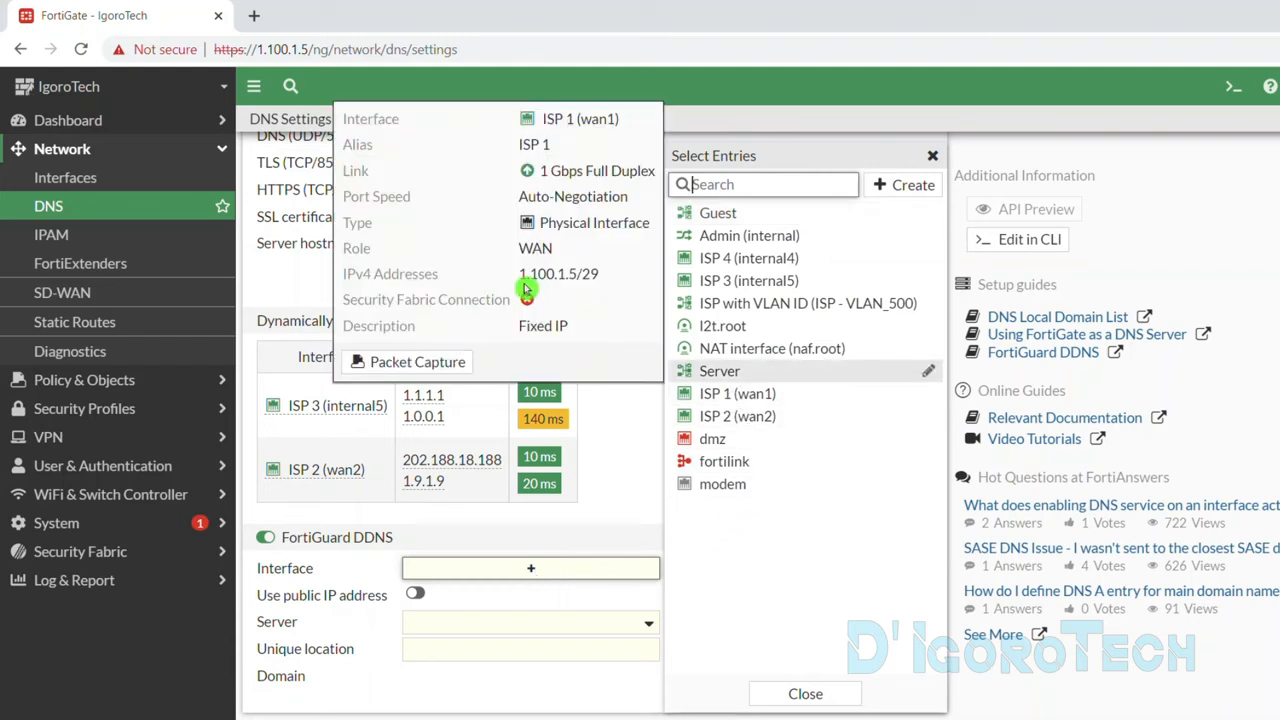
left_click_drag(519, 274, 582, 274)
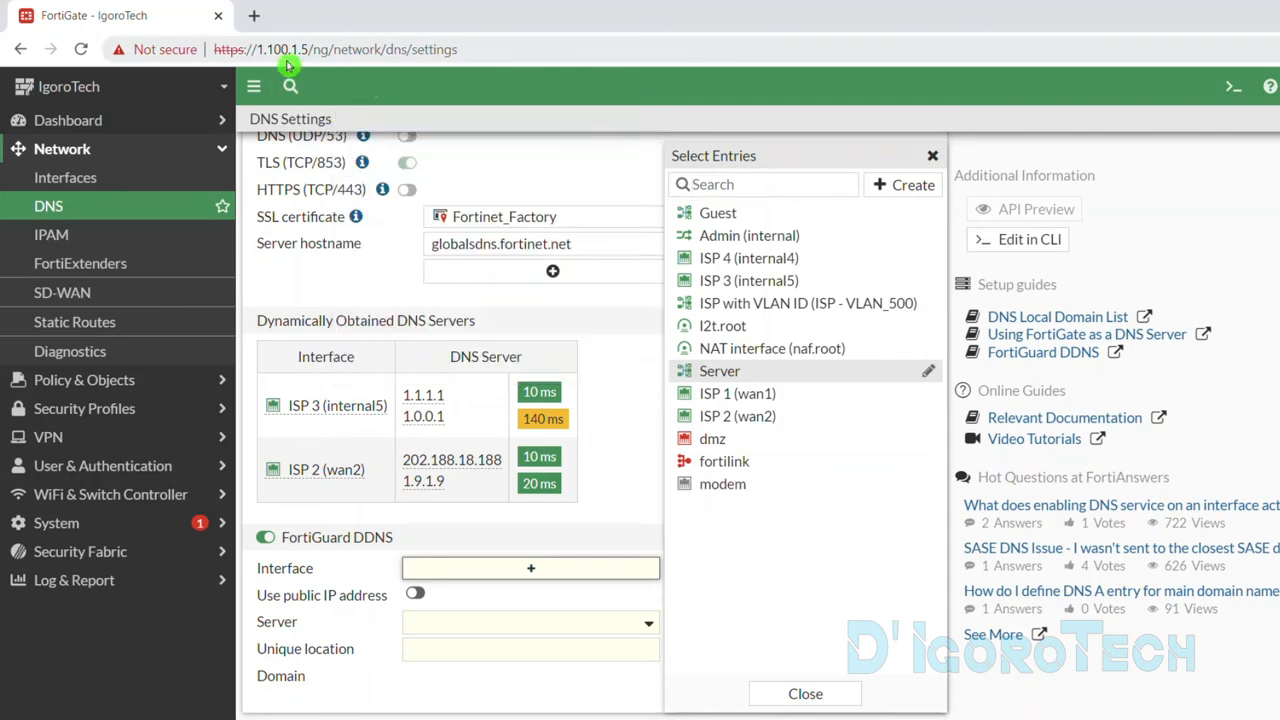
mouse_move(743, 427)
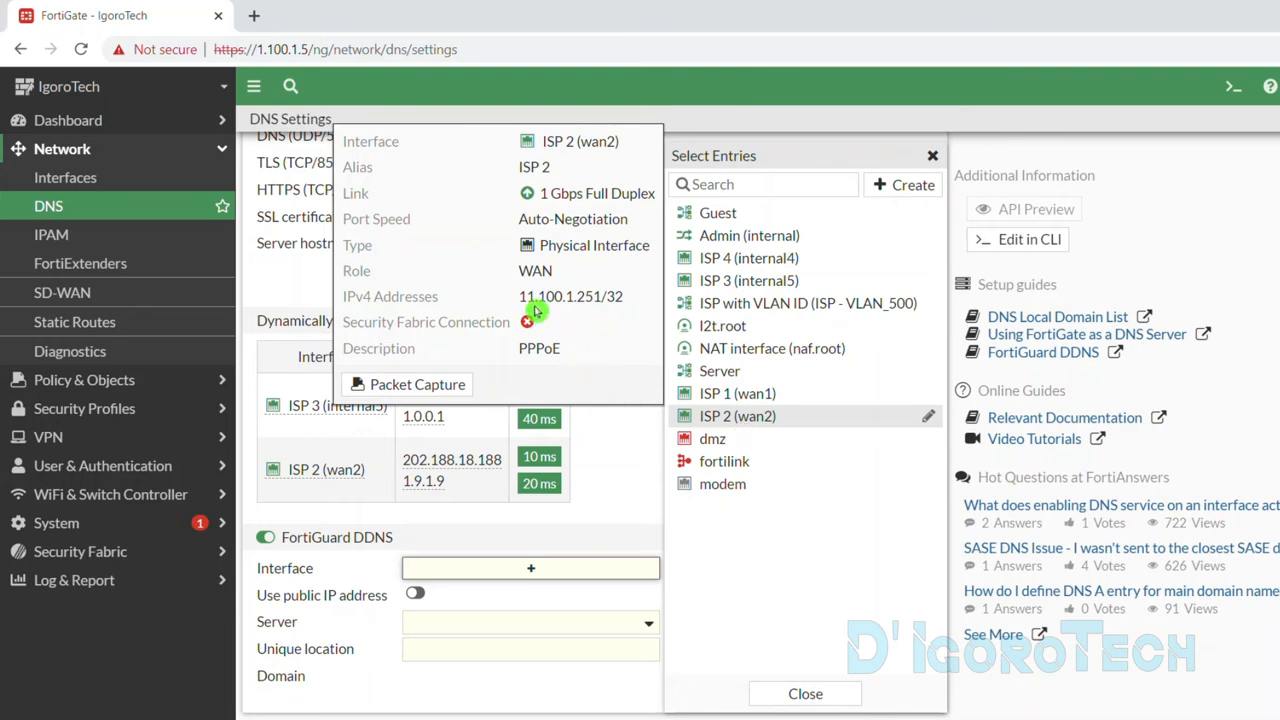
left_click_drag(521, 297, 604, 300)
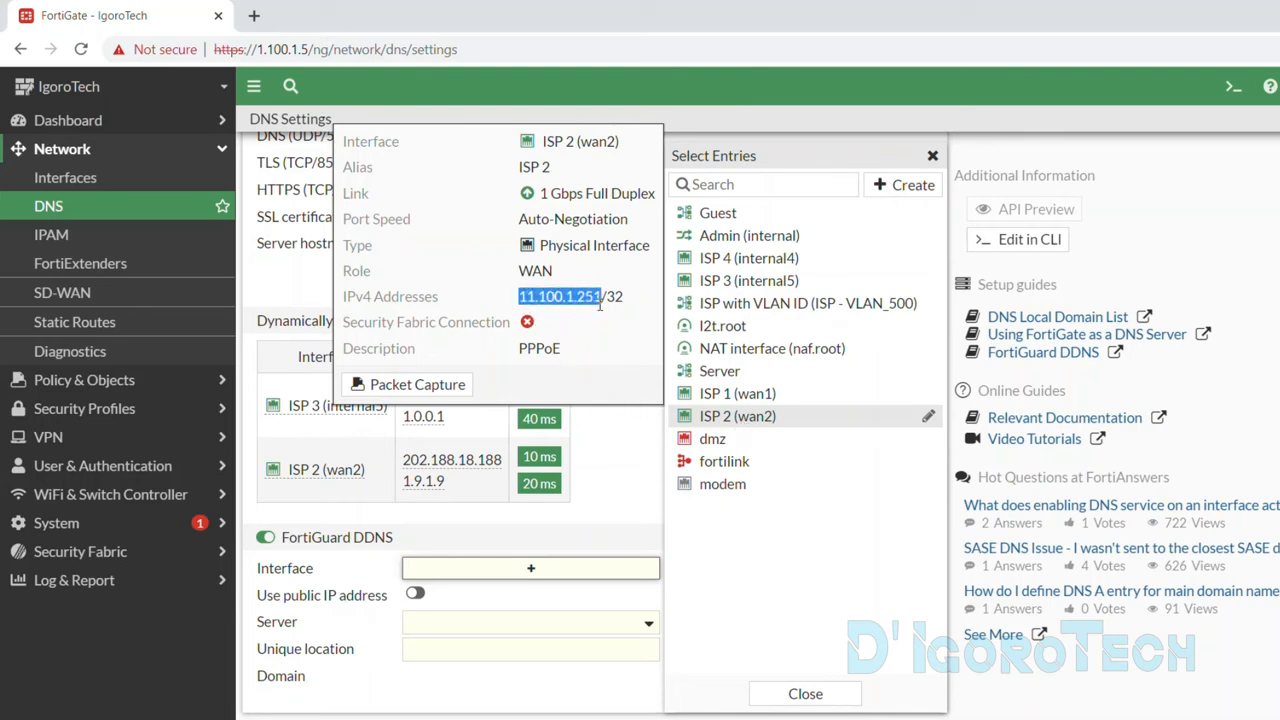
left_click_drag(562, 349, 518, 348)
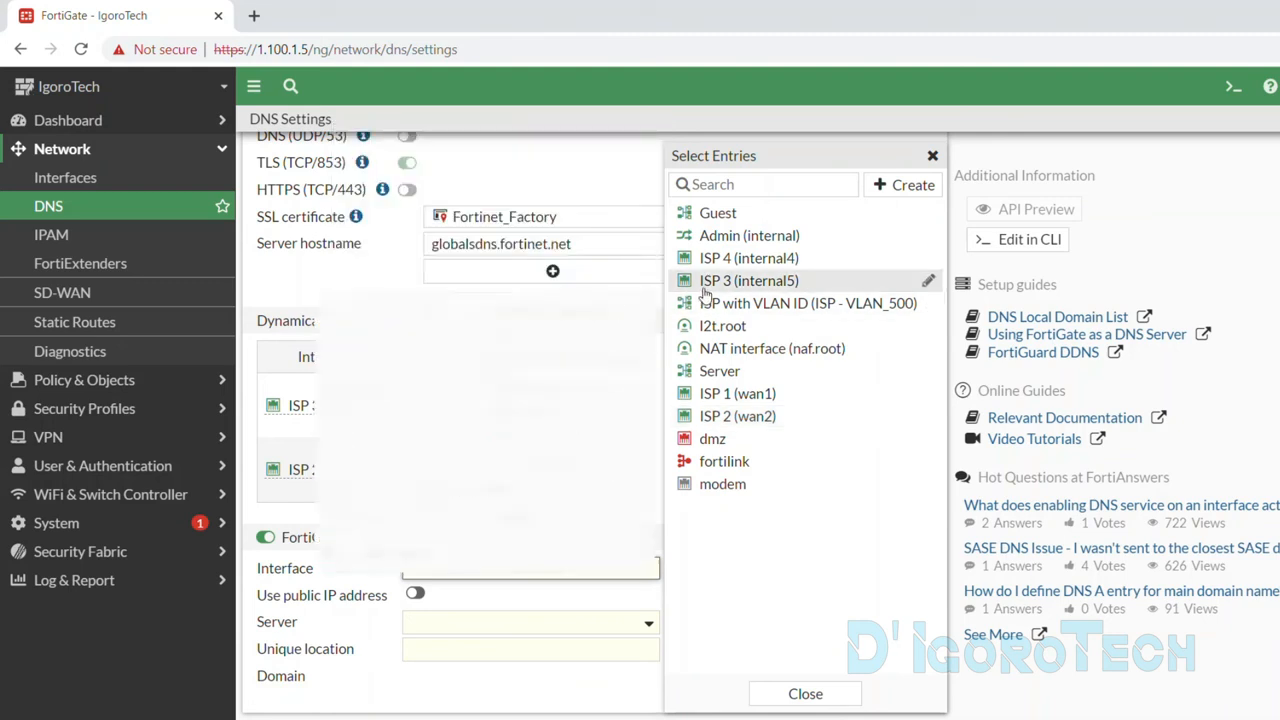
mouse_move(676, 294)
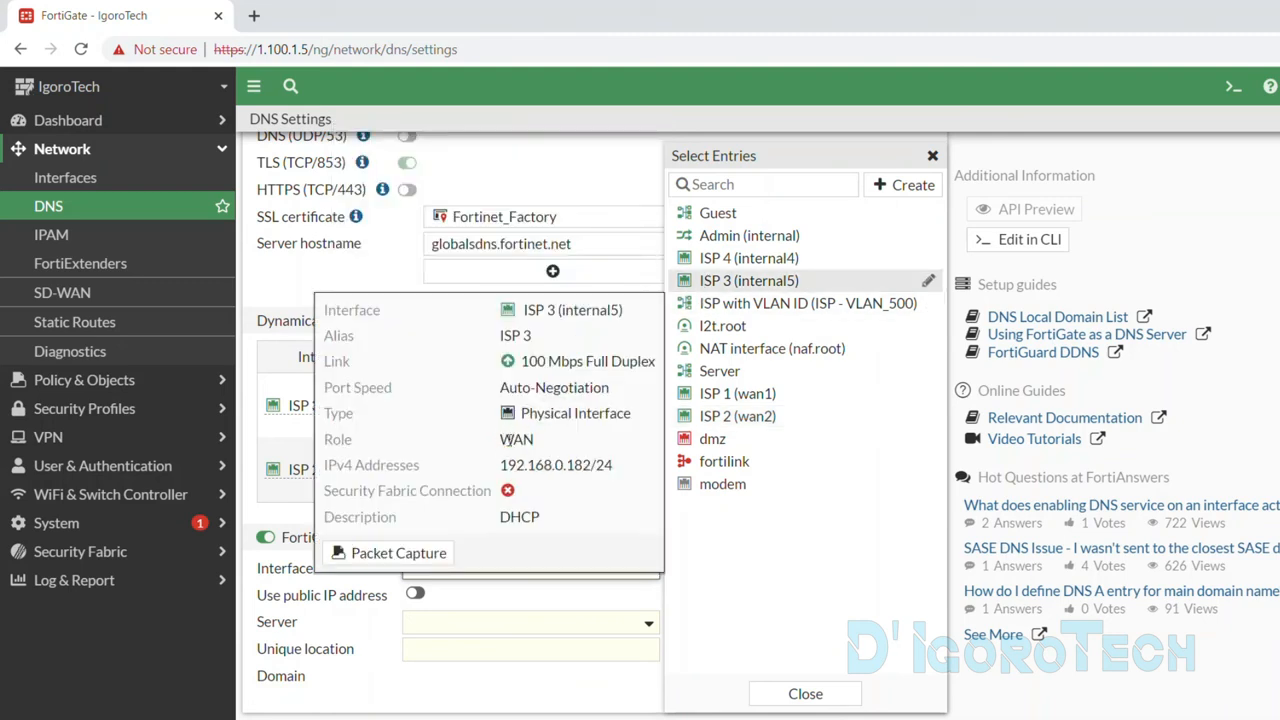
left_click_drag(498, 519, 541, 504)
mouse_move(718, 313)
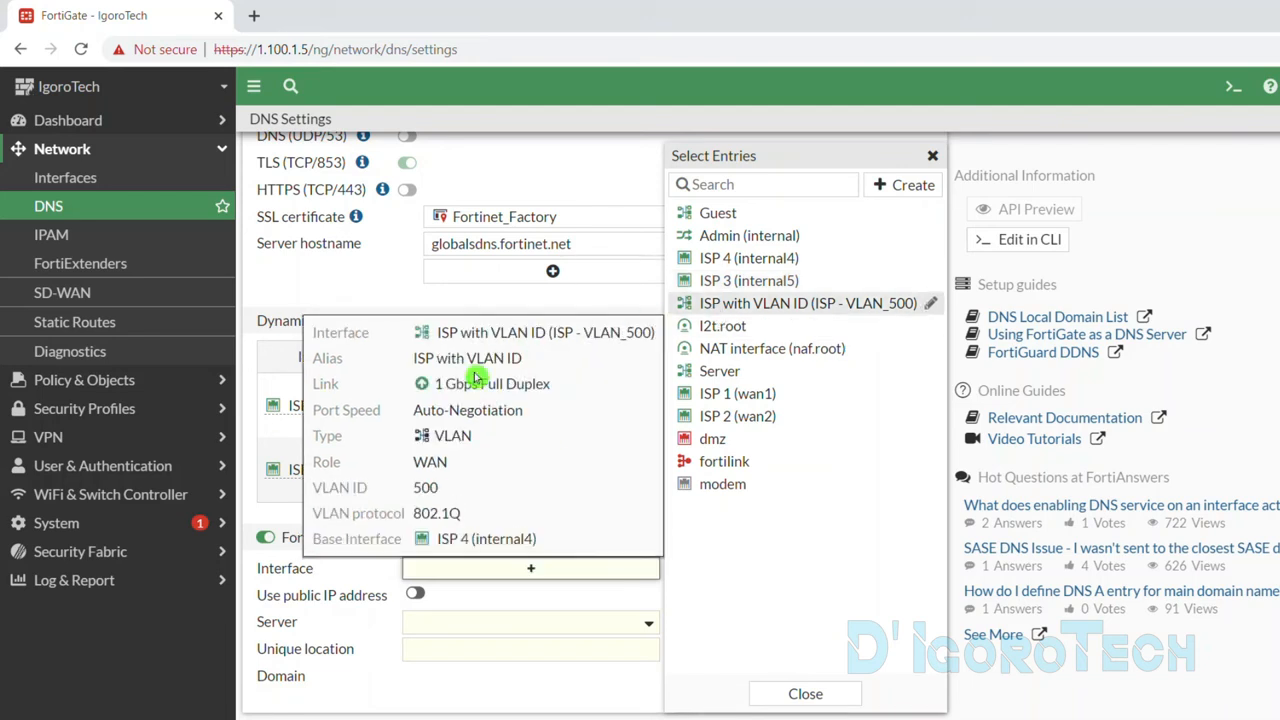
left_click_drag(471, 439, 435, 440)
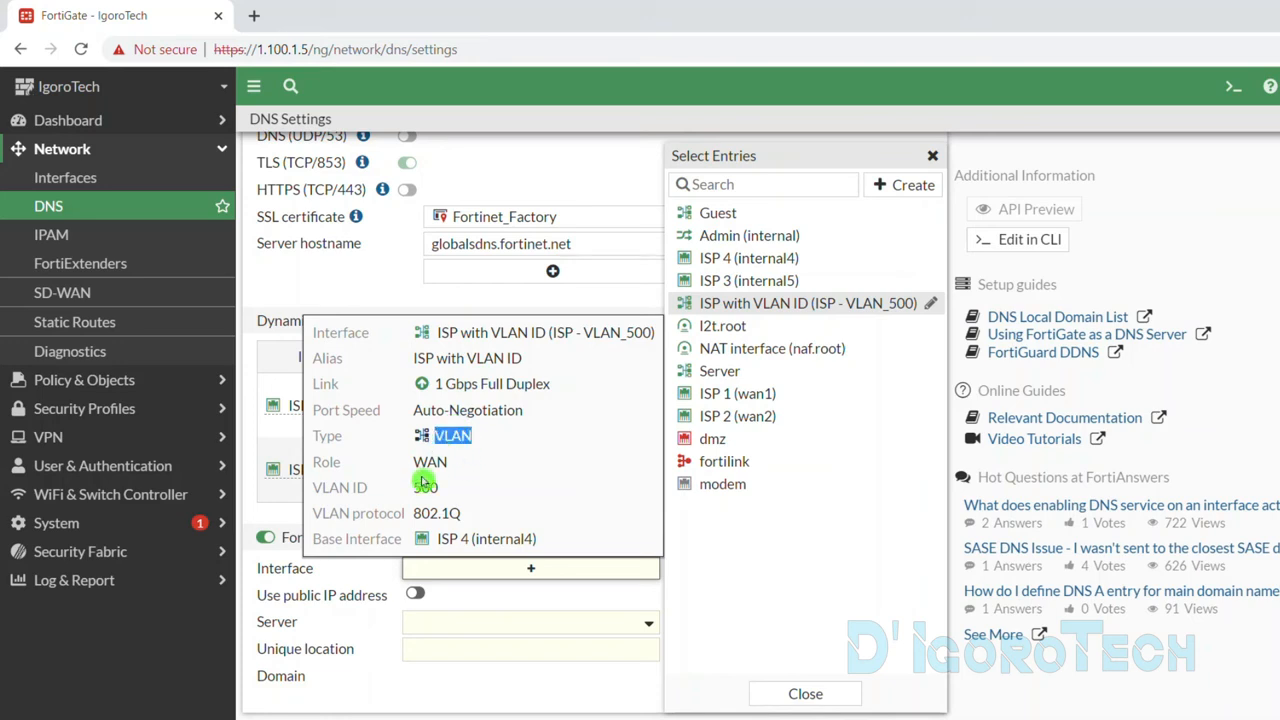
left_click_drag(440, 488, 413, 489)
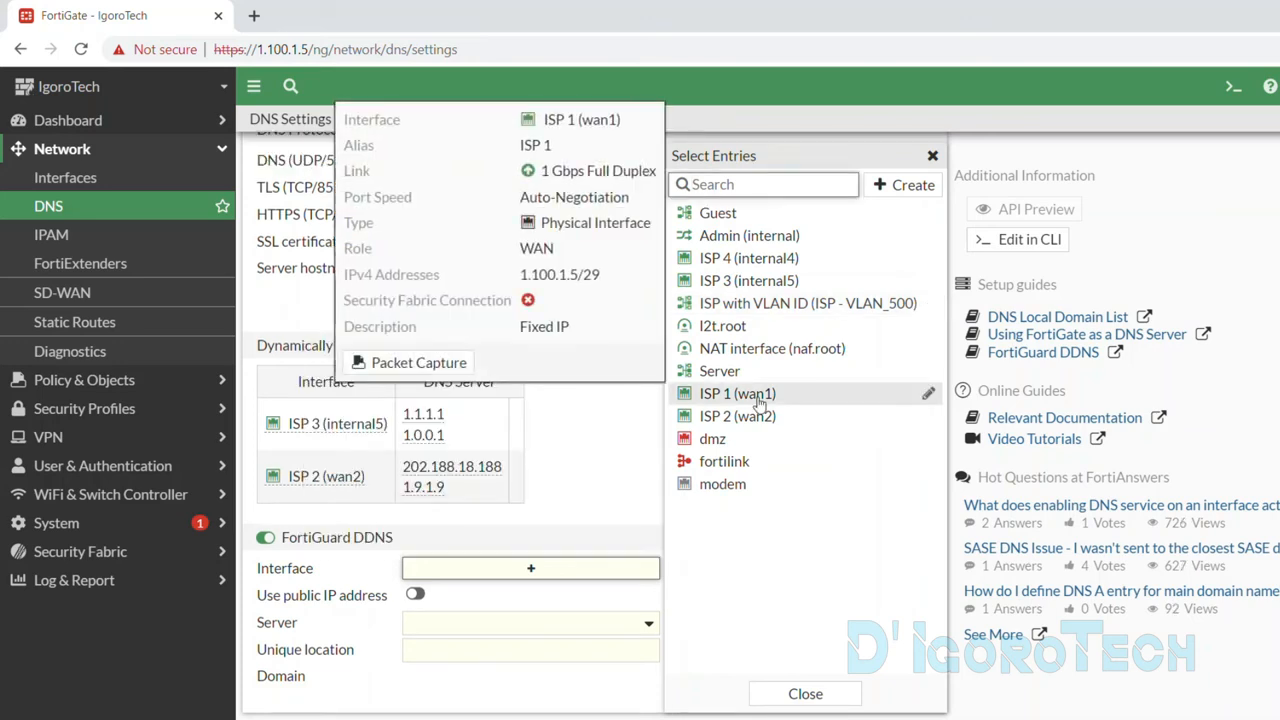
- Add ISP 1 (wan1), ISP 2 (wan2) and ISP 3 (internal5) as the FortiGuard DDNS interfaces and close the selection list
left_click(760, 398)
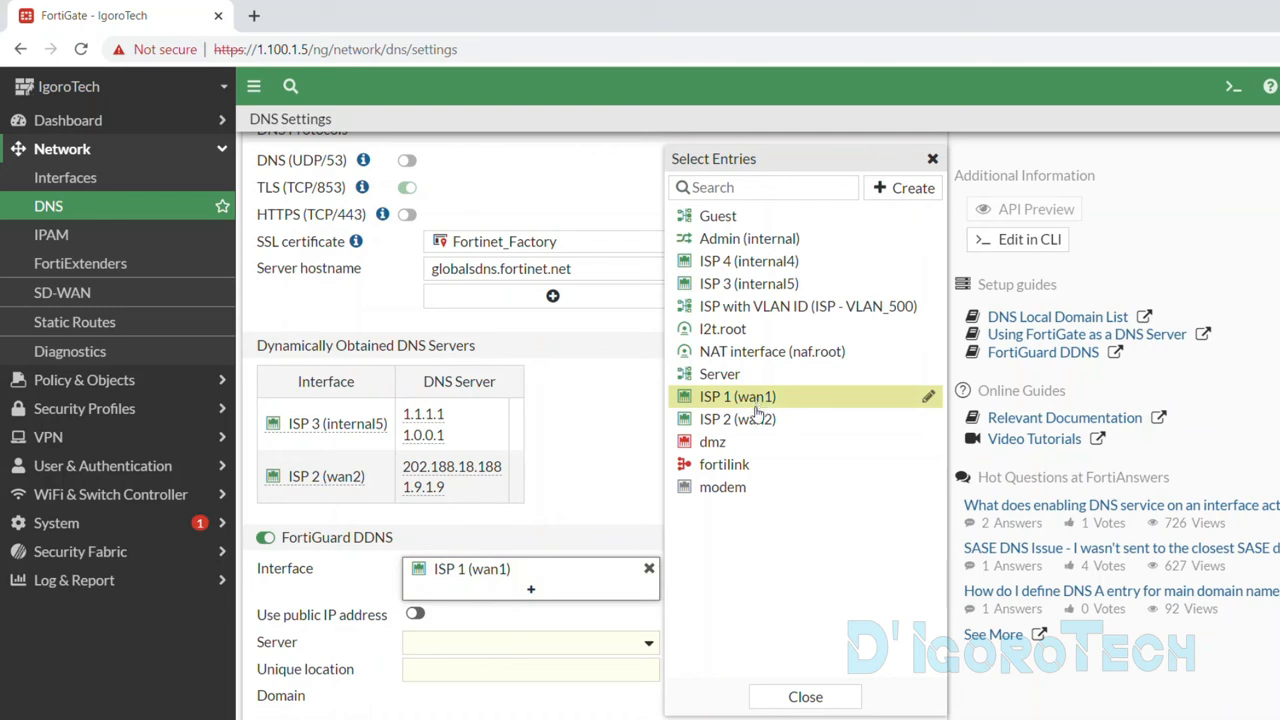
left_click(755, 422)
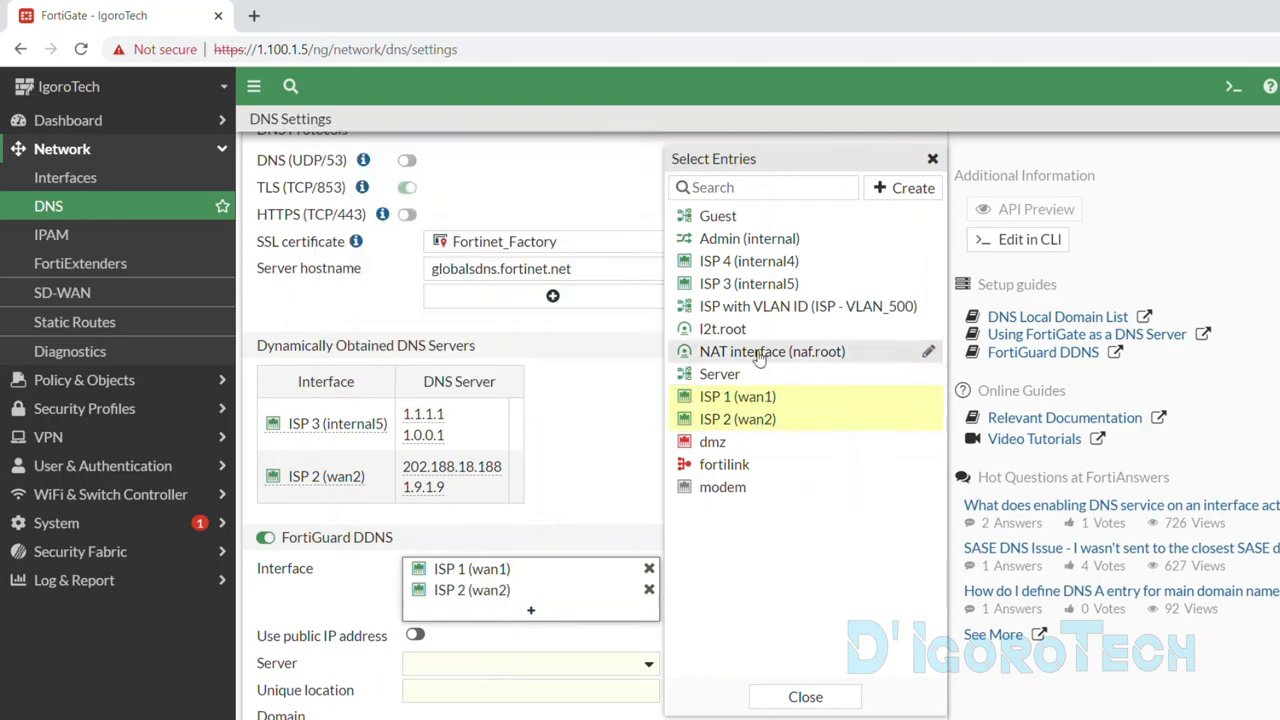
left_click(752, 284)
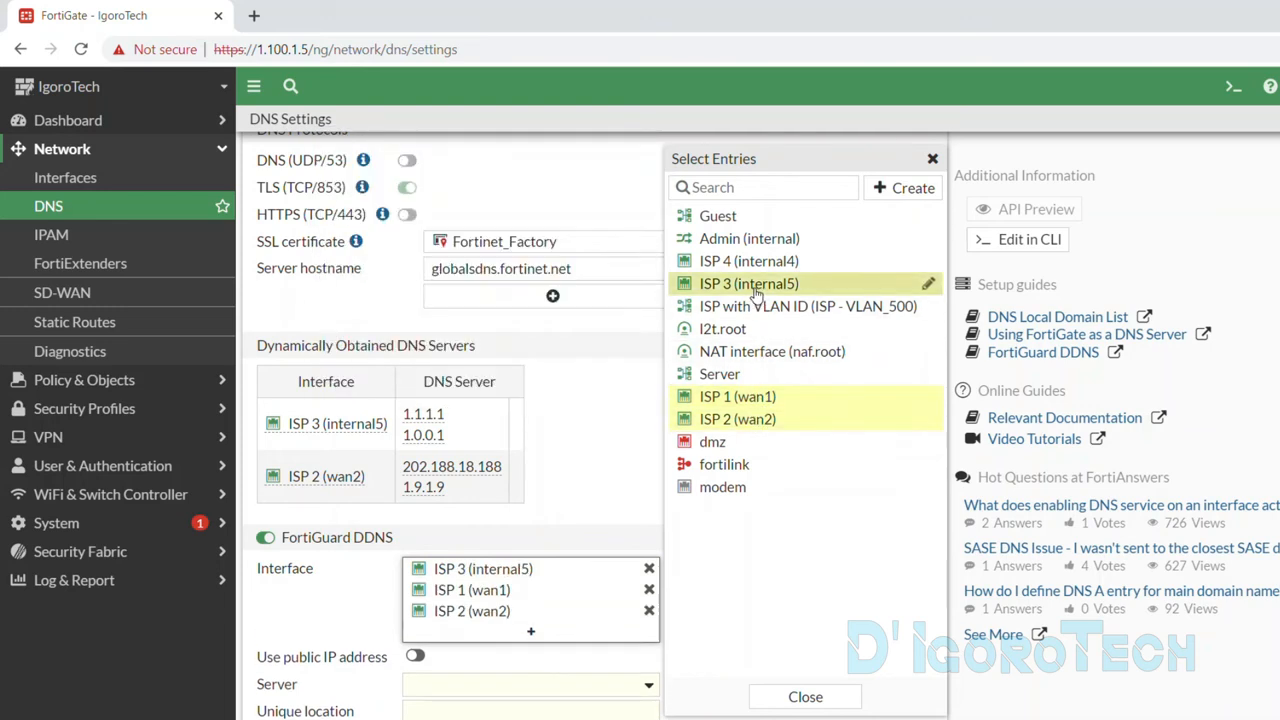
left_click(386, 611)
- Read the private IP address warning under the DDNS settings and check it against the IPv4 address of ISP 3 (internal5)
mouse_move(455, 600)
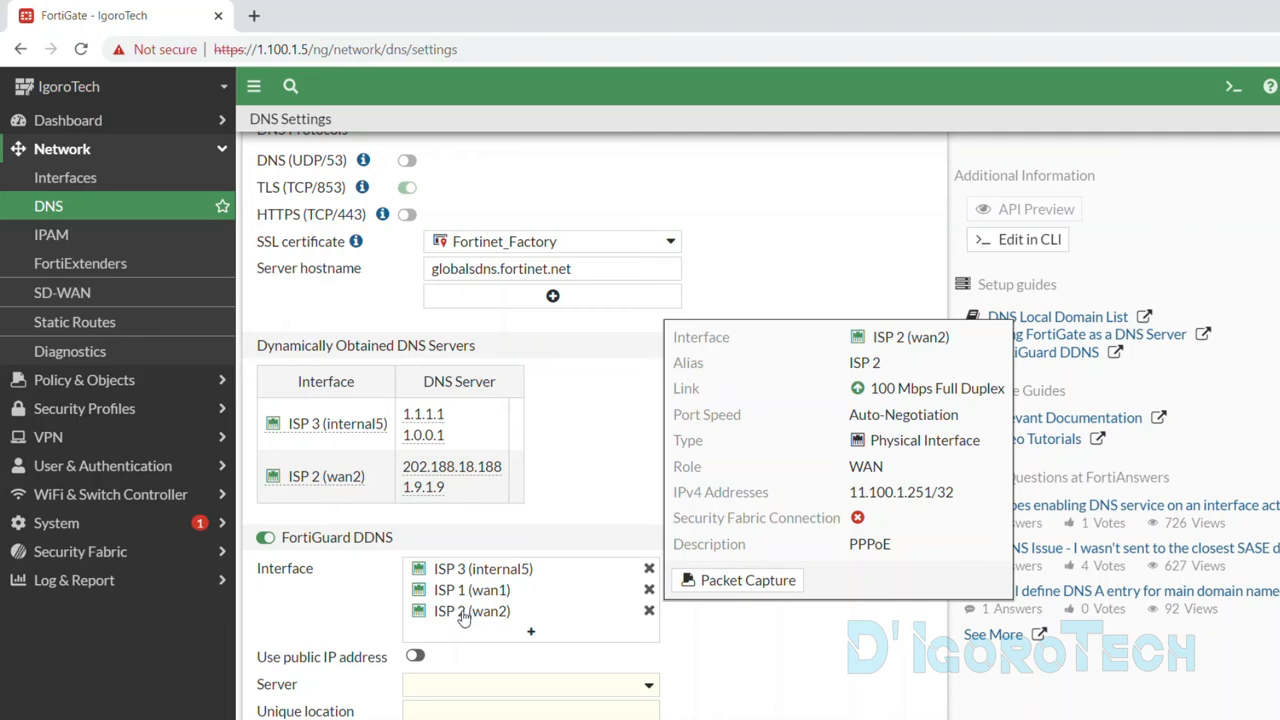
mouse_move(463, 577)
scroll(463, 577, "down", 2)
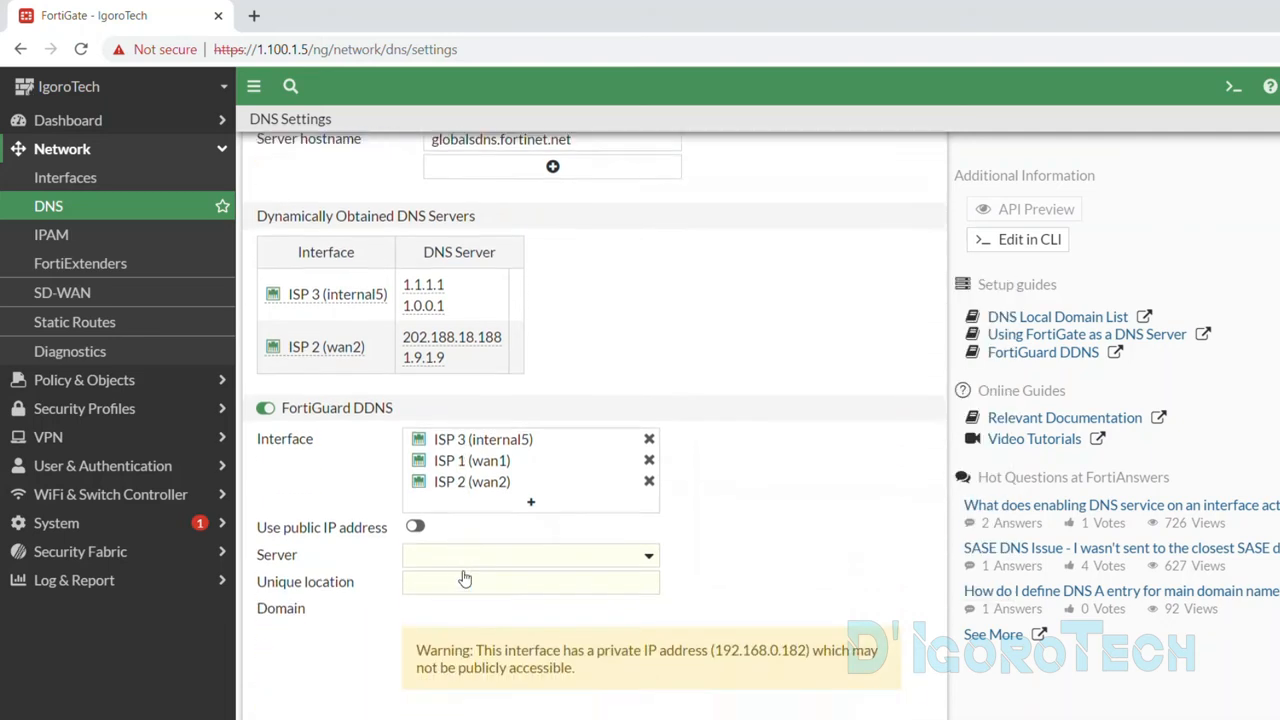
left_click_drag(583, 657, 429, 640)
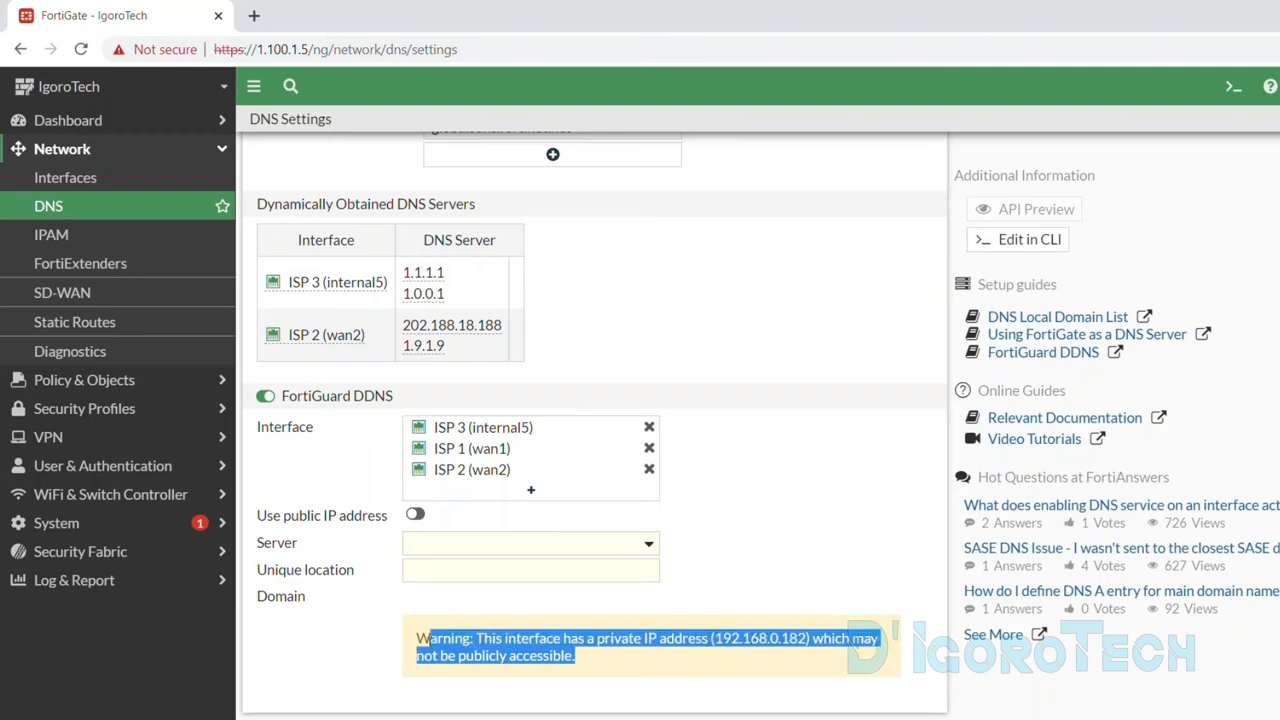
left_click(580, 660)
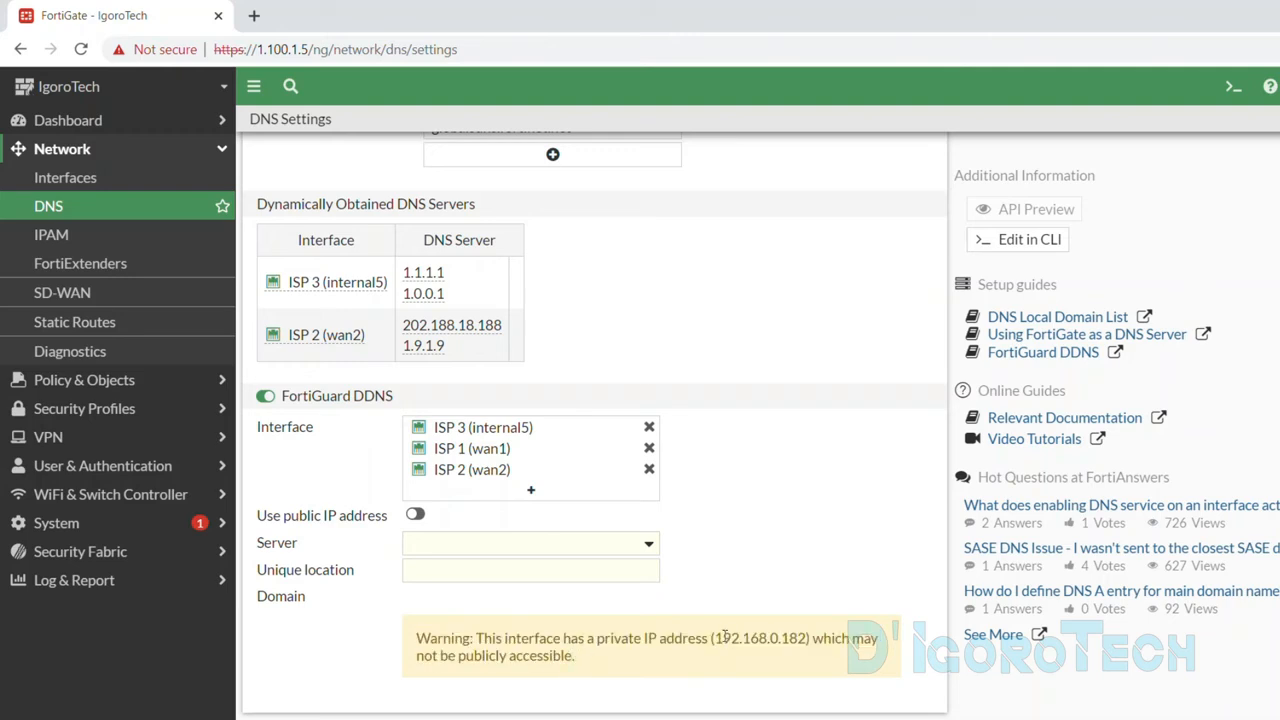
left_click_drag(717, 638, 807, 634)
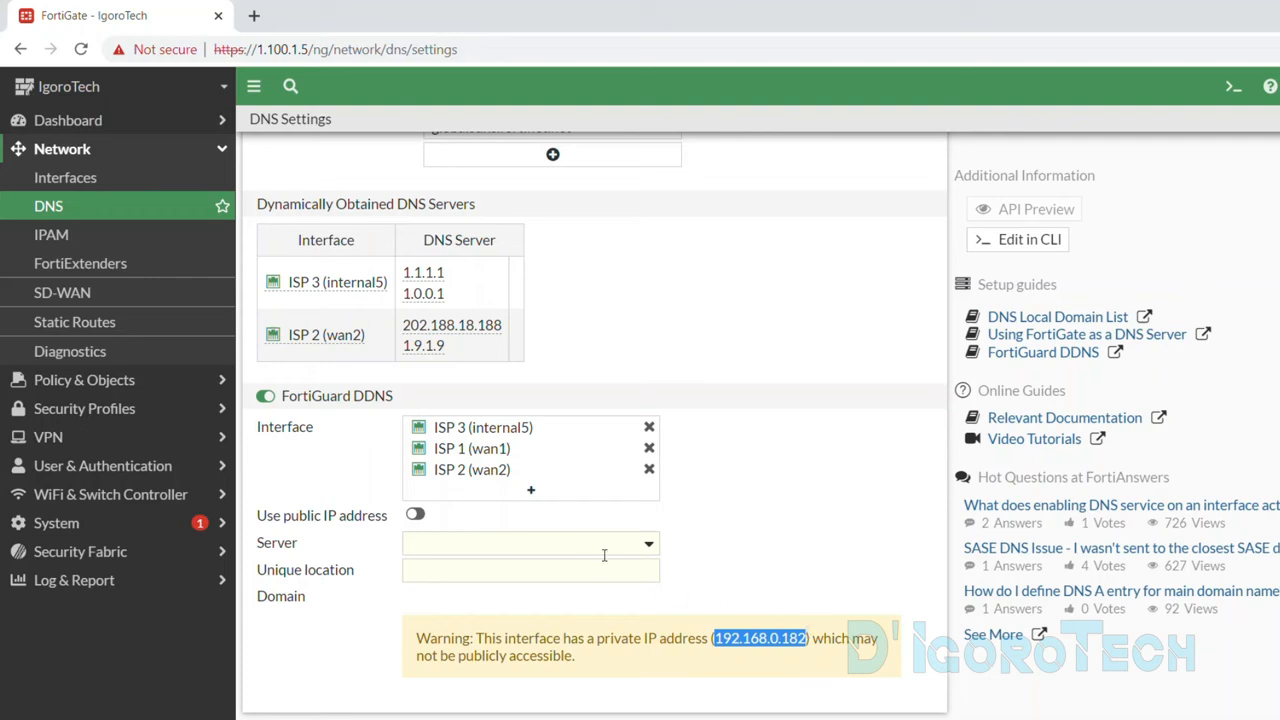
mouse_move(488, 432)
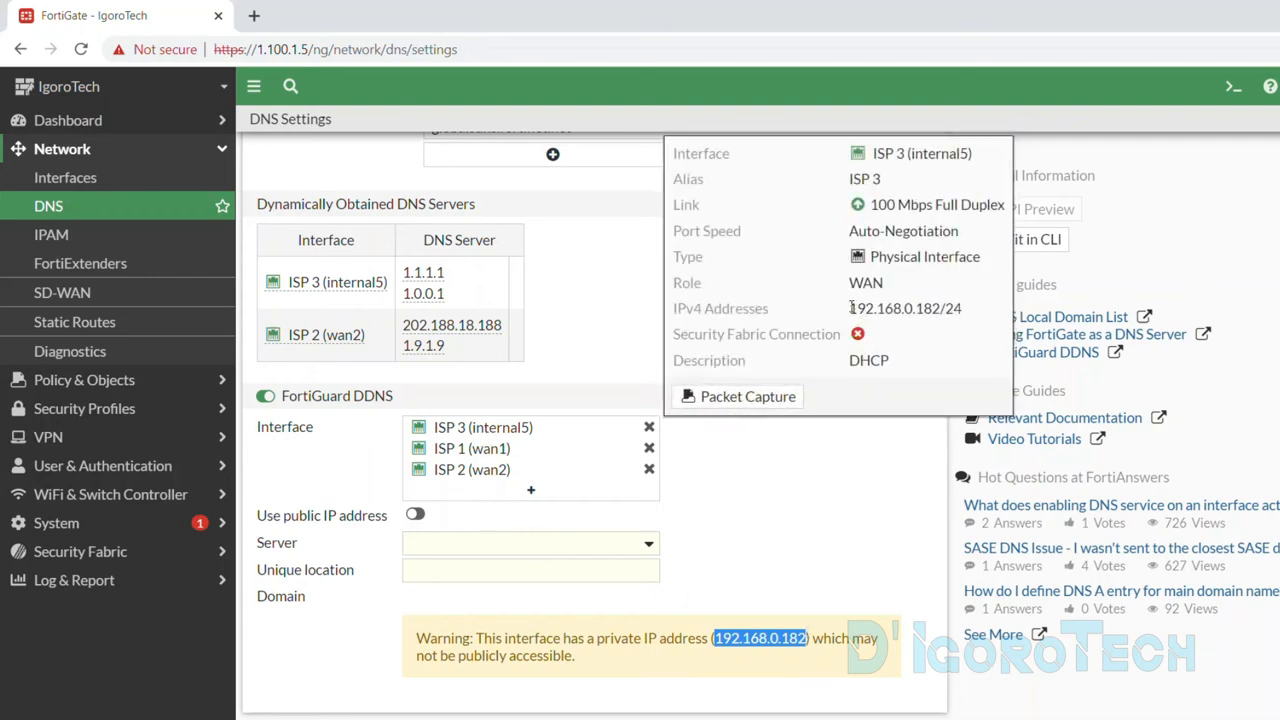
left_click_drag(851, 308, 936, 310)
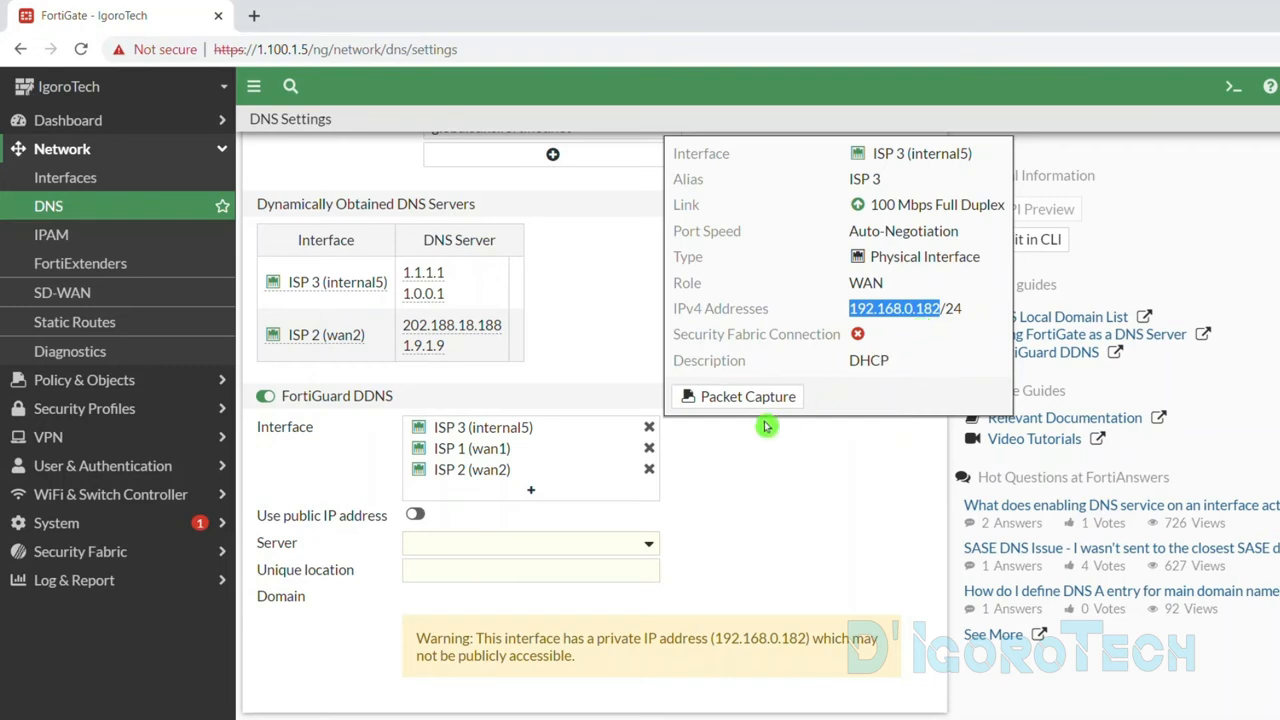
- Turn Use public IP address on and back off, and remove ISP 3 (internal5) from the DDNS interfaces
left_click(415, 514)
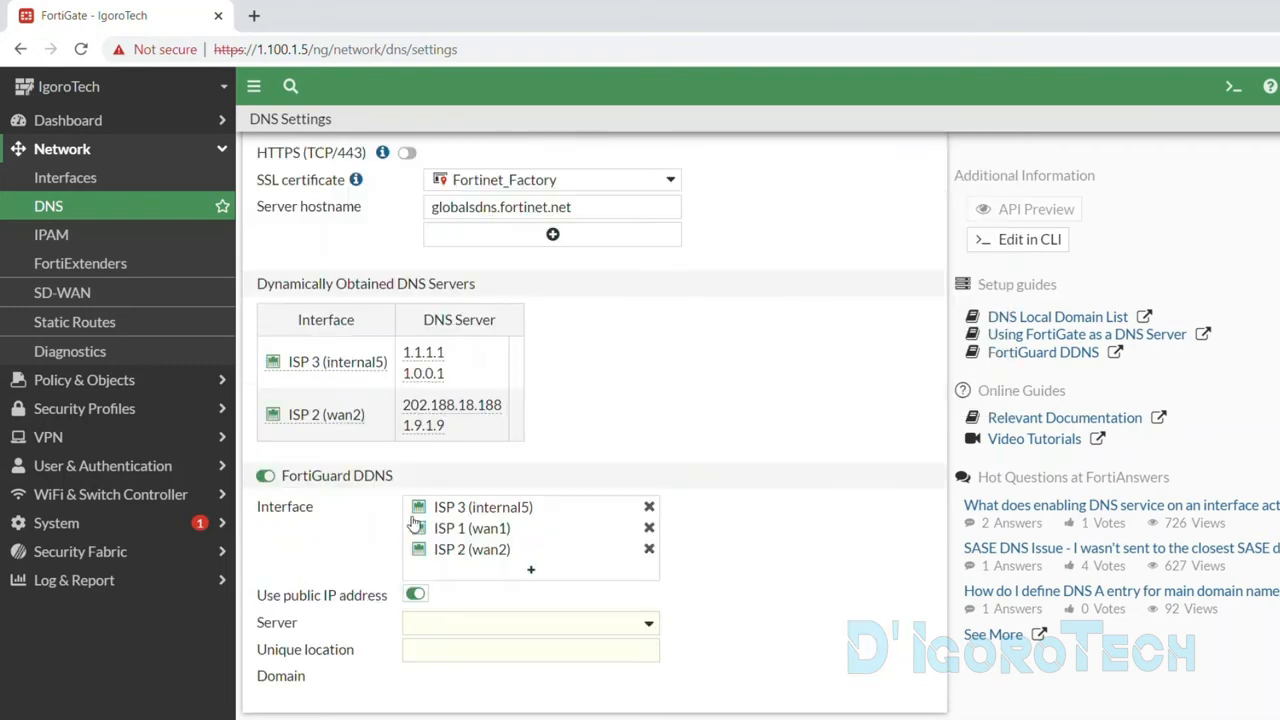
left_click(415, 595)
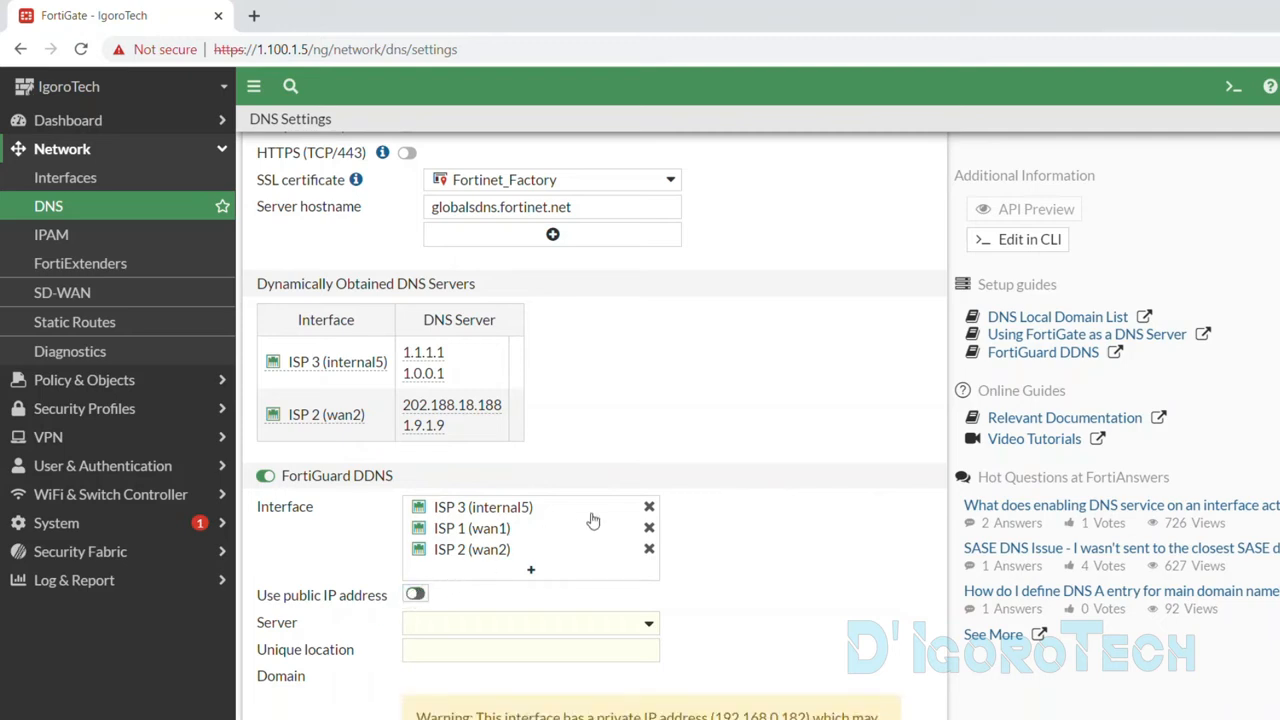
left_click(649, 507)
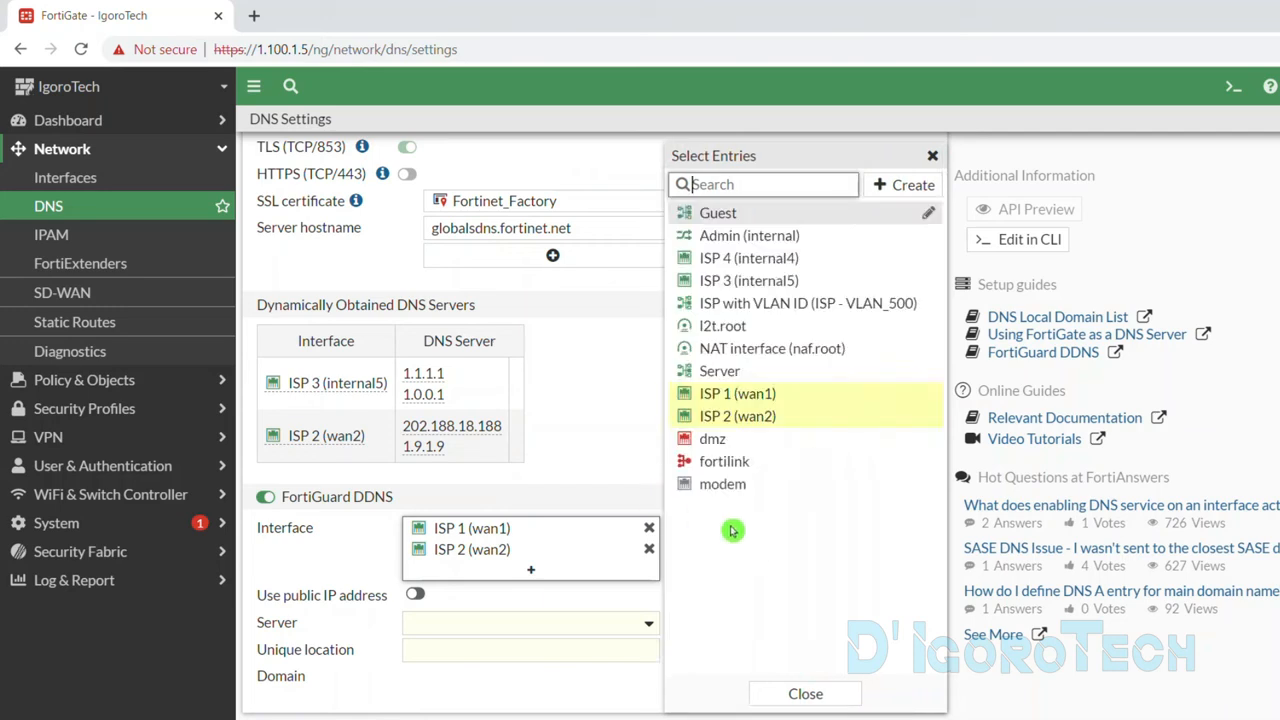
left_click(806, 692)
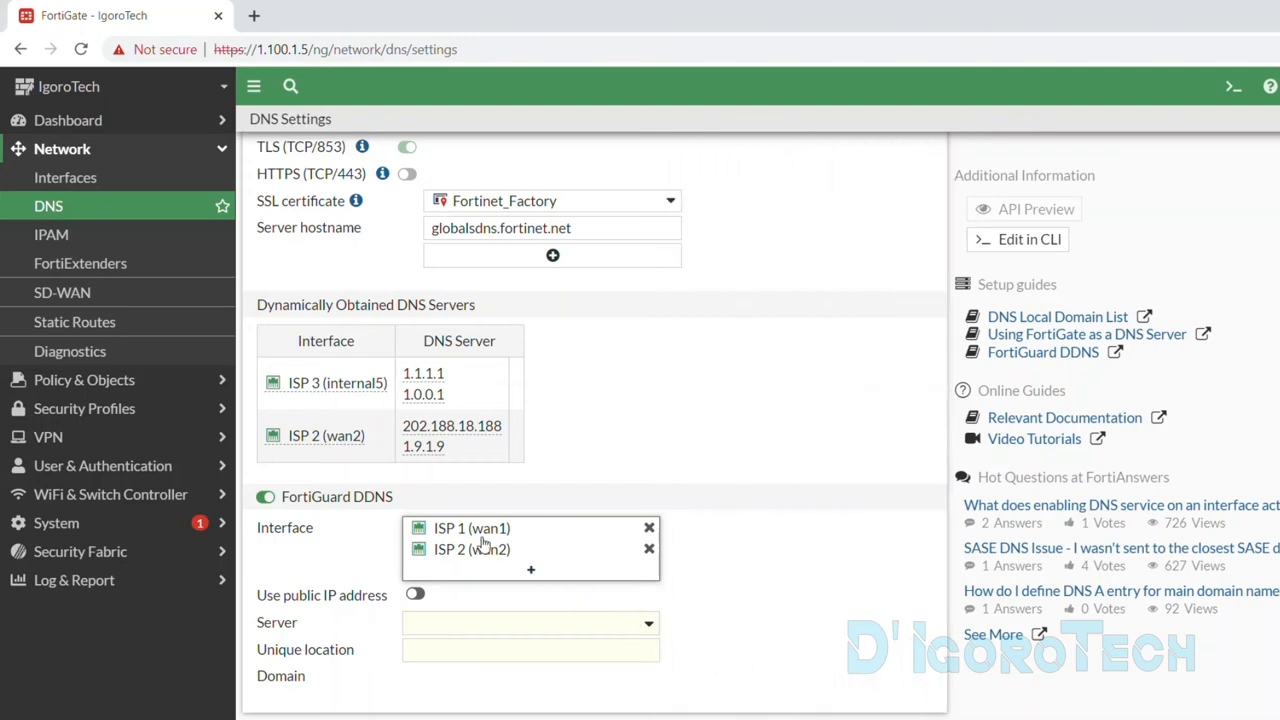
- Check the description and IPv4 address of ISP 1 (wan1) and the description of ISP 2 (wan2) among the DDNS interfaces
mouse_move(473, 548)
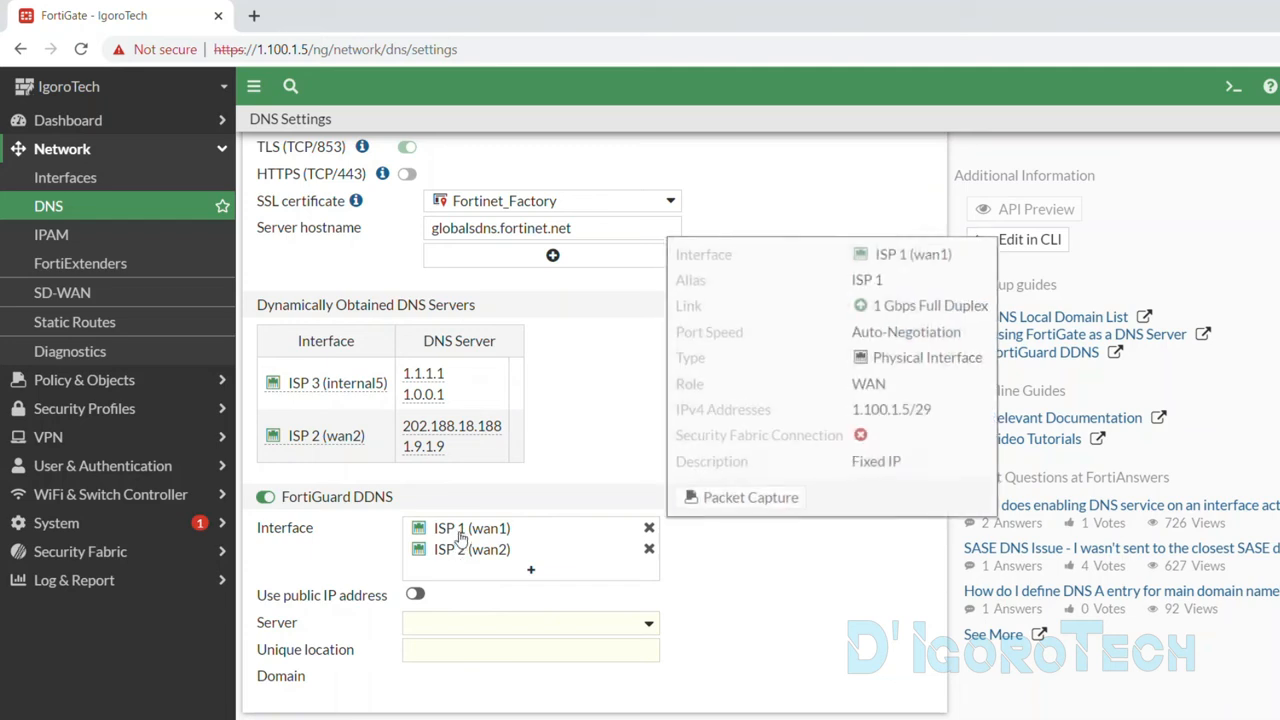
left_click_drag(850, 462, 903, 466)
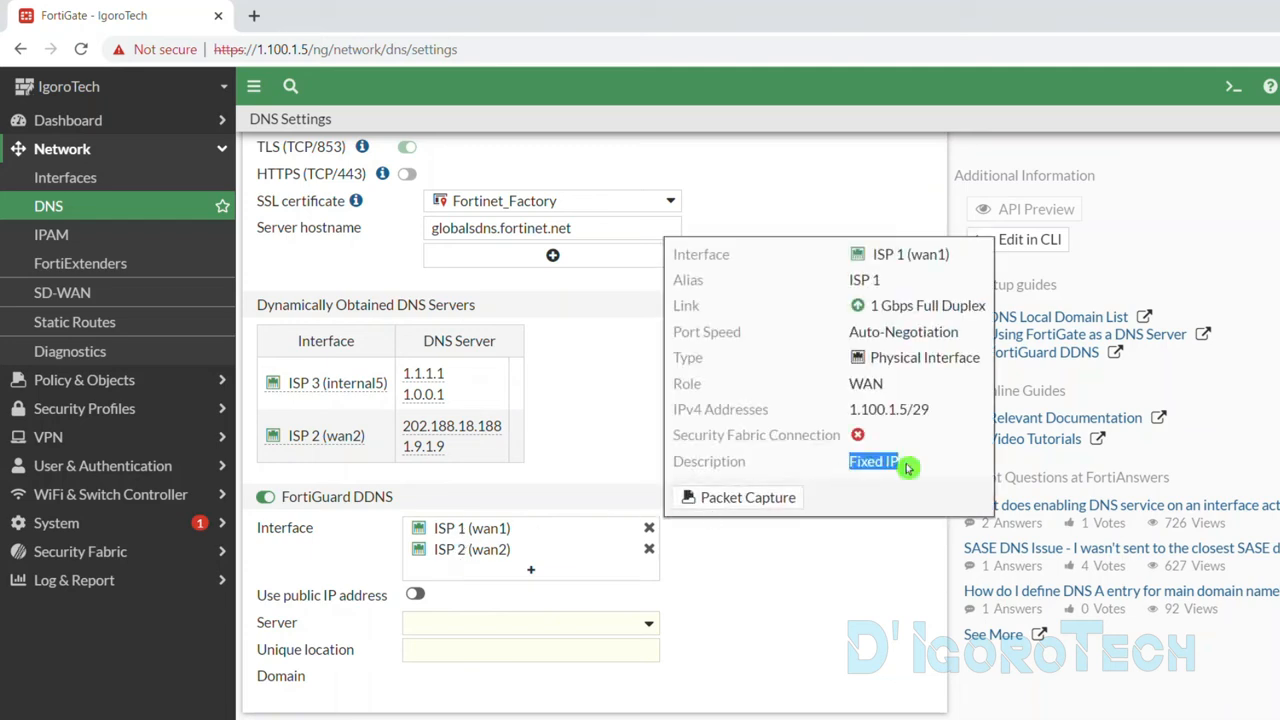
left_click_drag(848, 410, 916, 413)
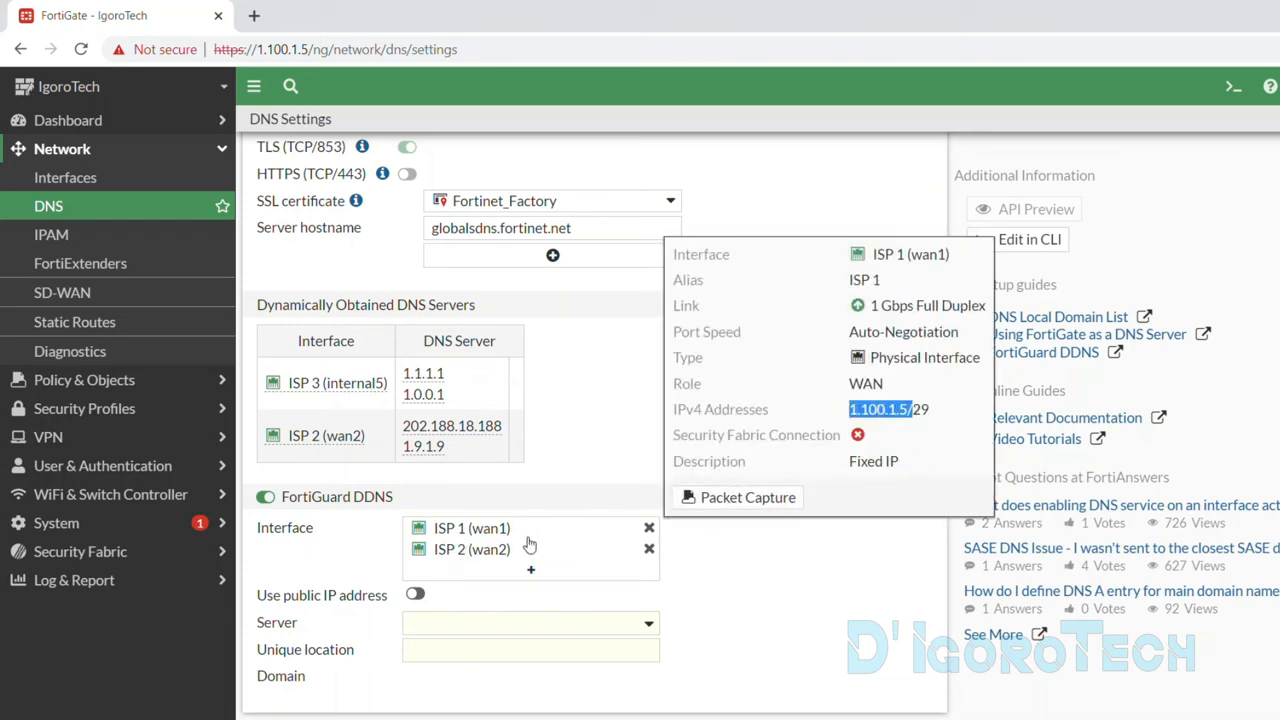
left_click_drag(826, 486, 896, 484)
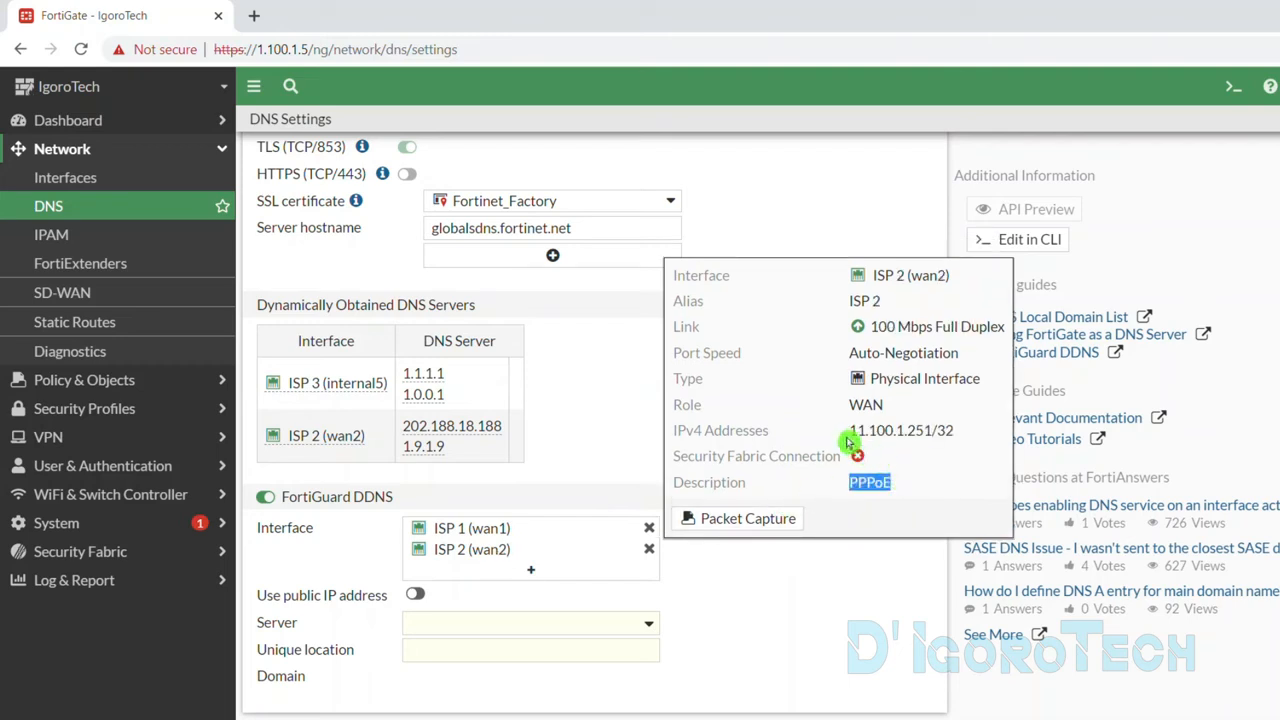
- Check the IPv4 address of ISP 2 (wan2), and select fortiddns.com as the DDNS server
left_click_drag(847, 432, 916, 431)
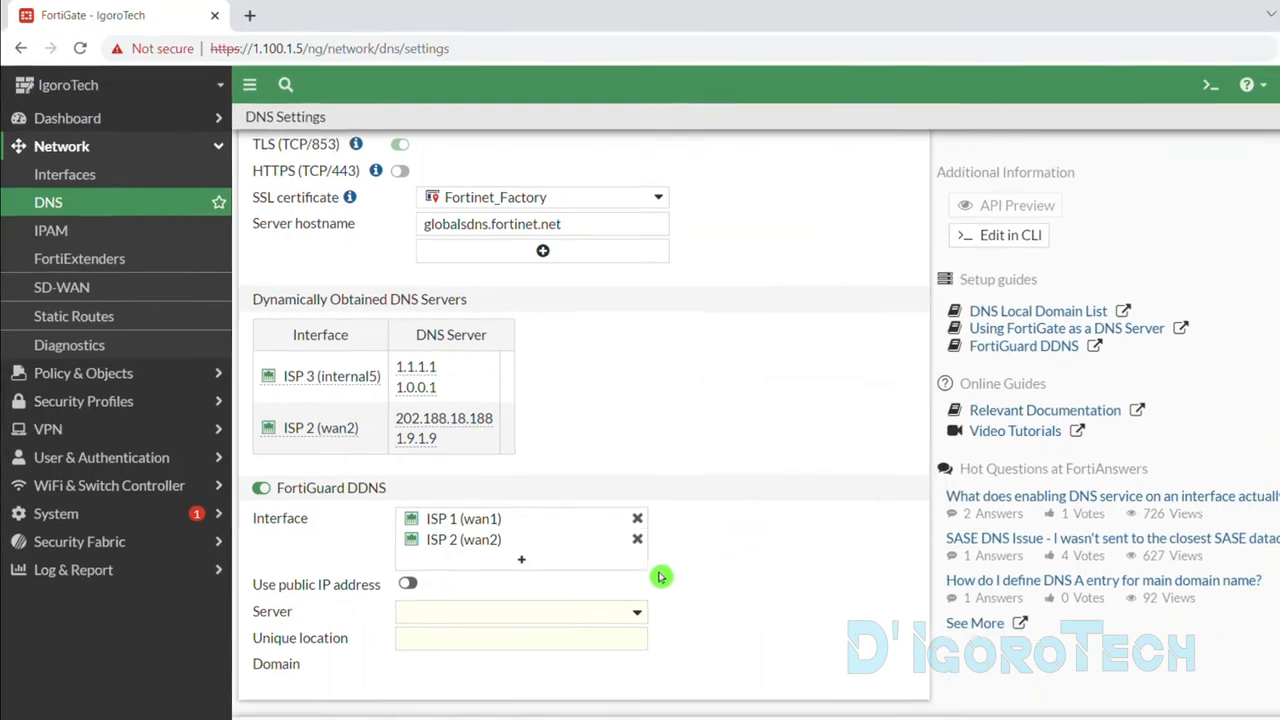
left_click(454, 616)
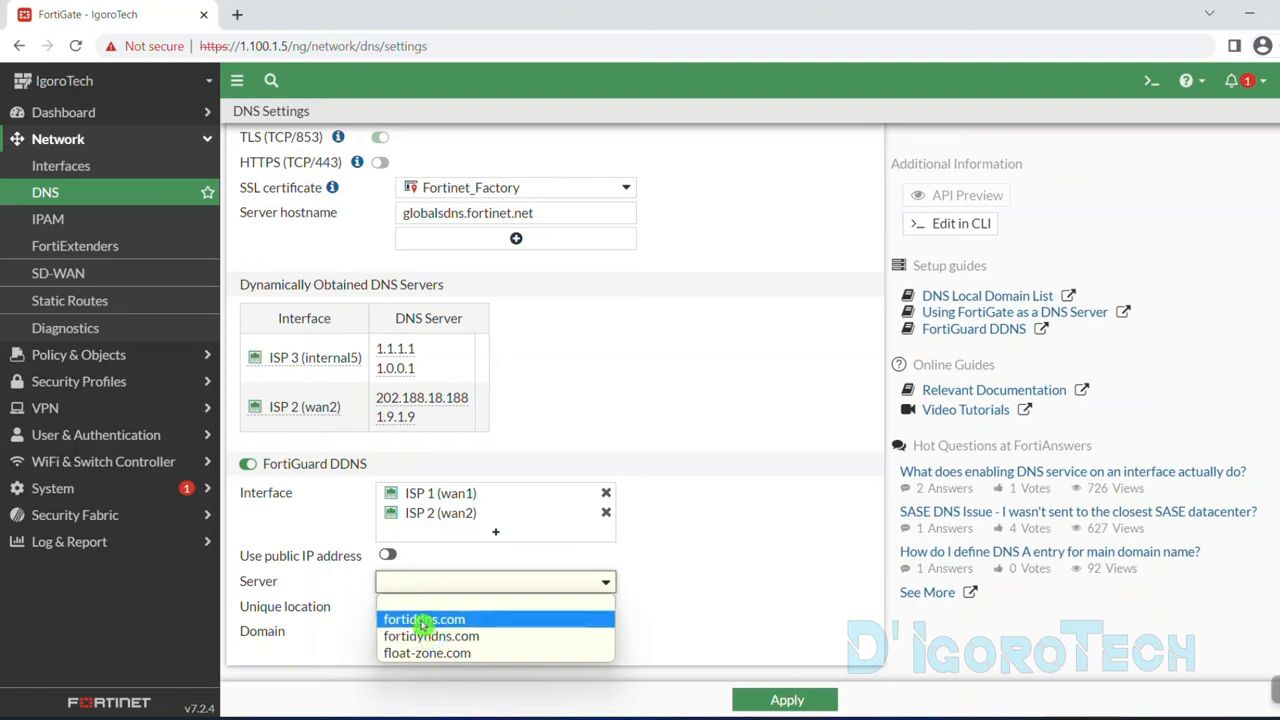
left_click(424, 620)
- Try igorotech as the unique location and check whether the domain is available
left_click(424, 606)
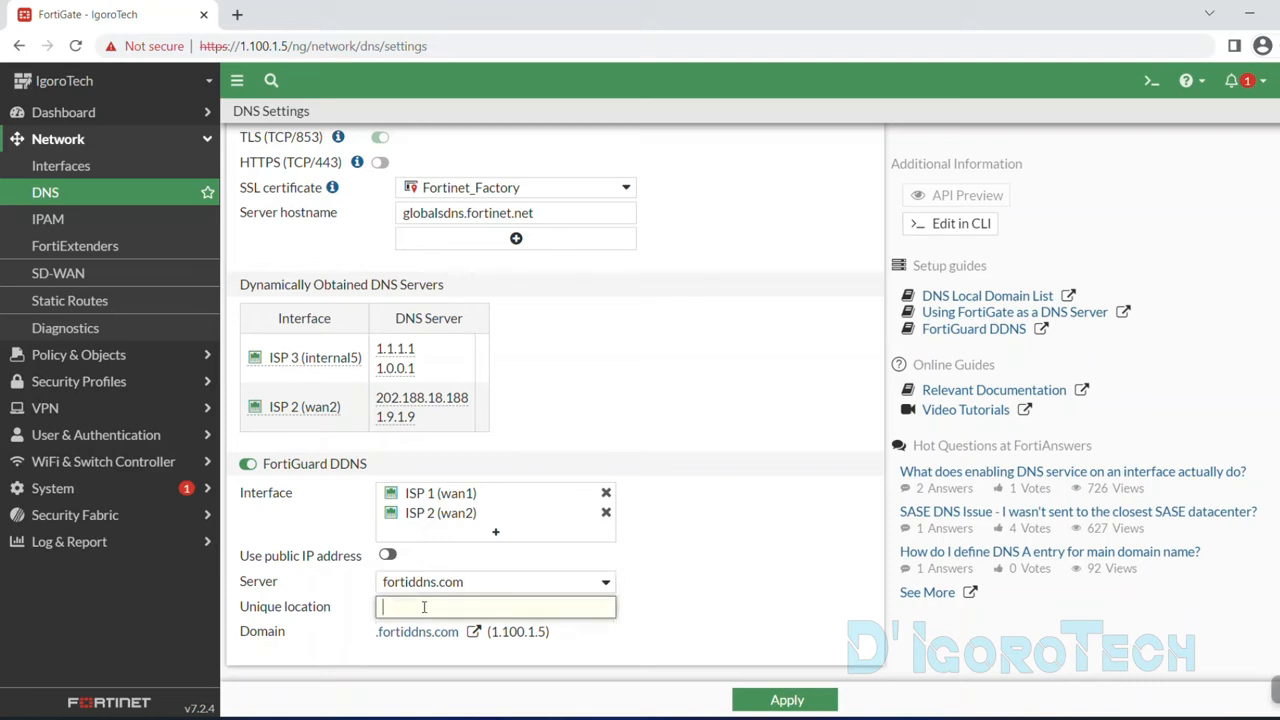
type("igo")
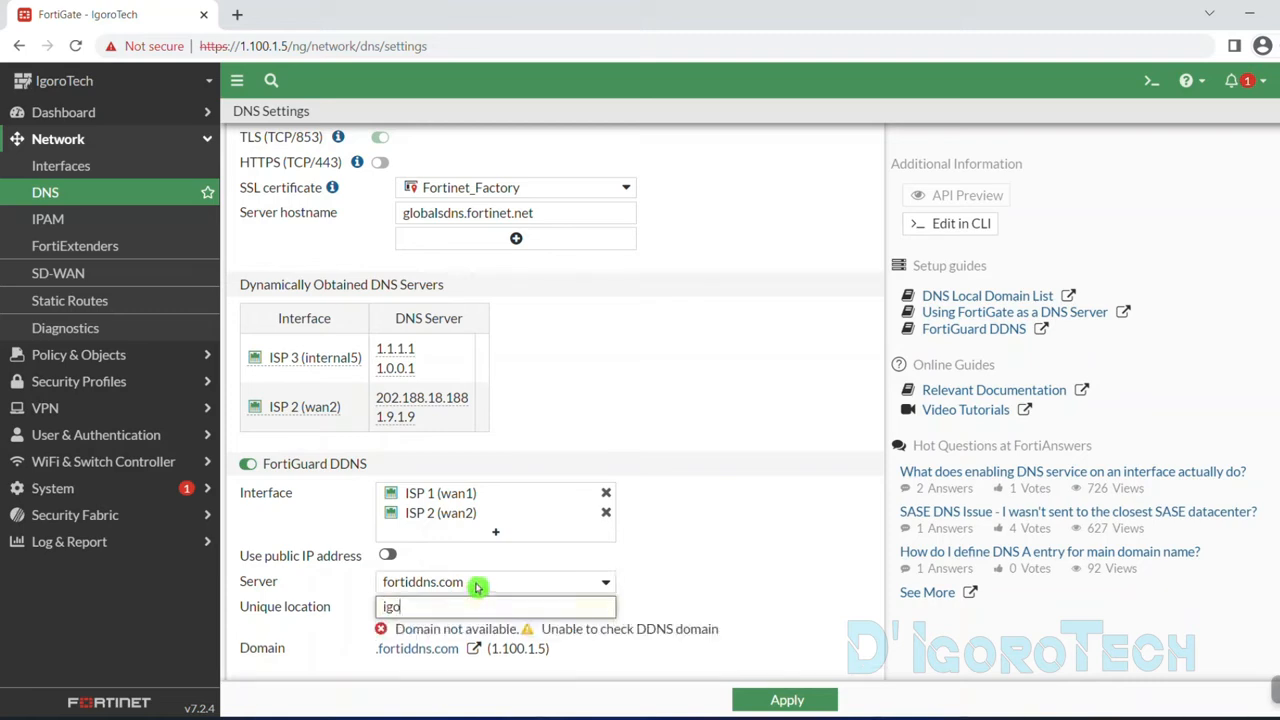
type("rotech")
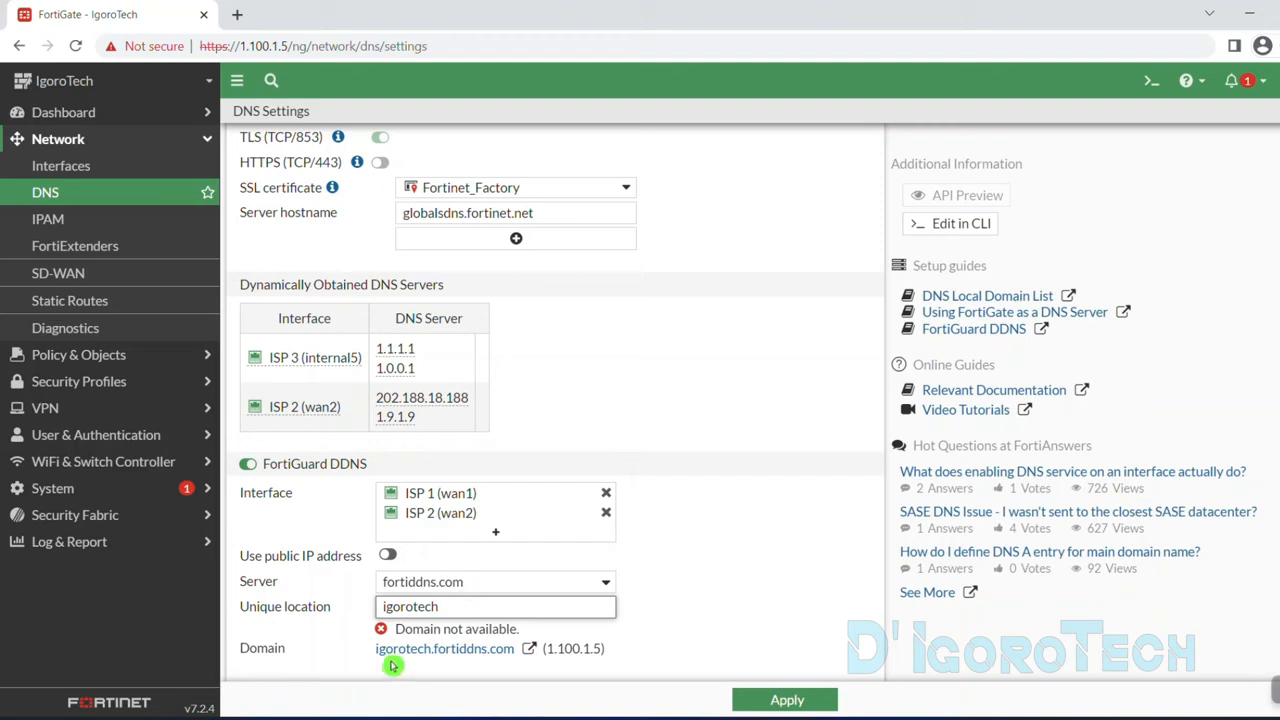
left_click_drag(519, 628, 390, 629)
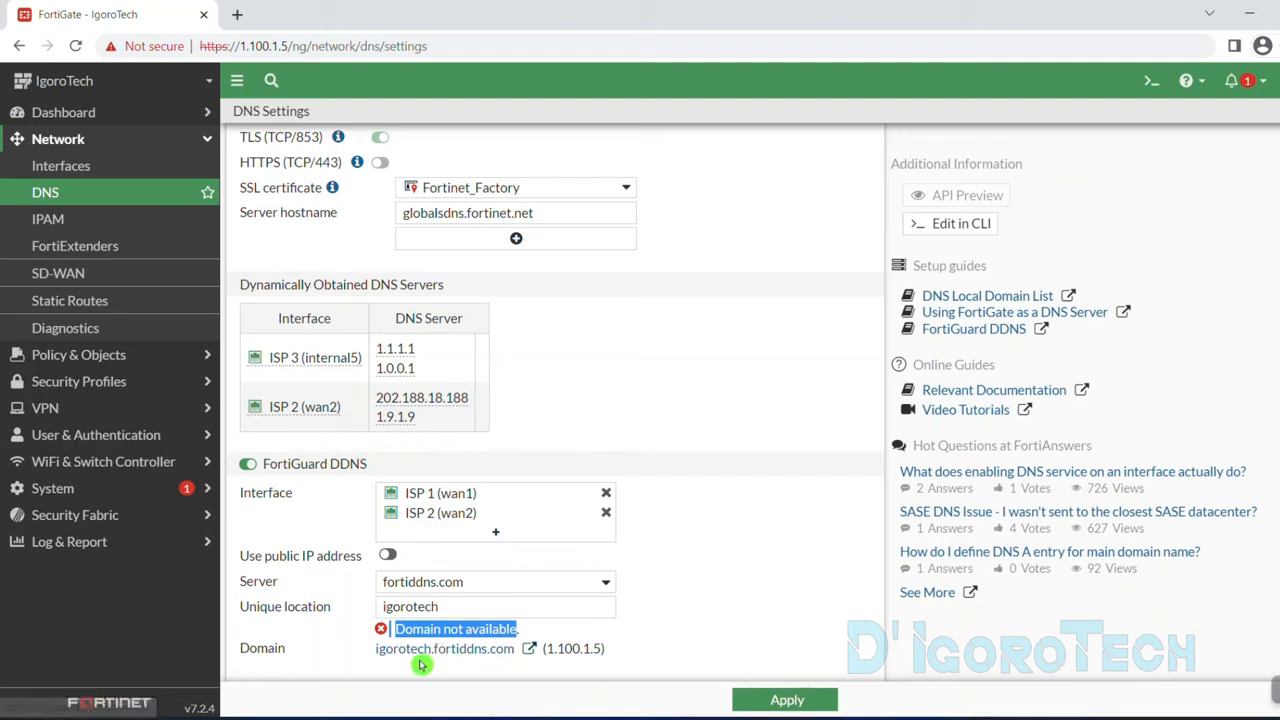
- Set the unique location to taraki, checking its availability, and apply the DNS settings
double_click(383, 607)
type("tara")
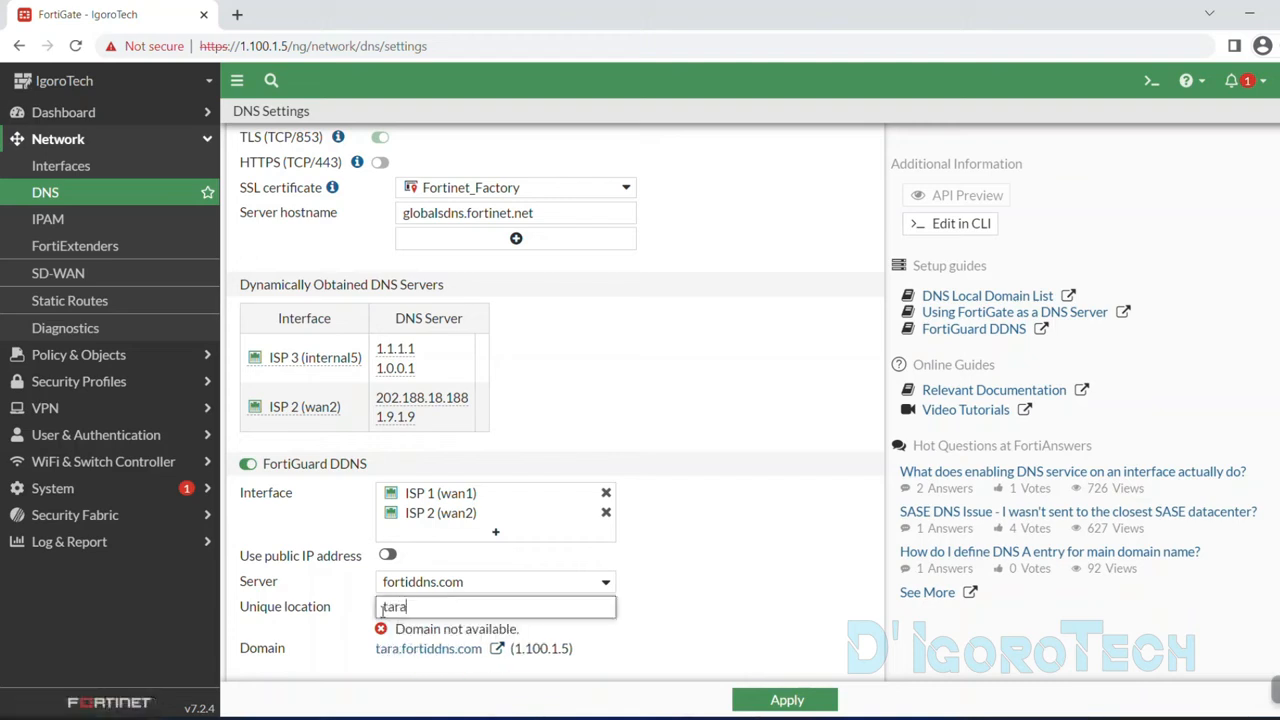
type("ki")
left_click_drag(457, 632, 388, 632)
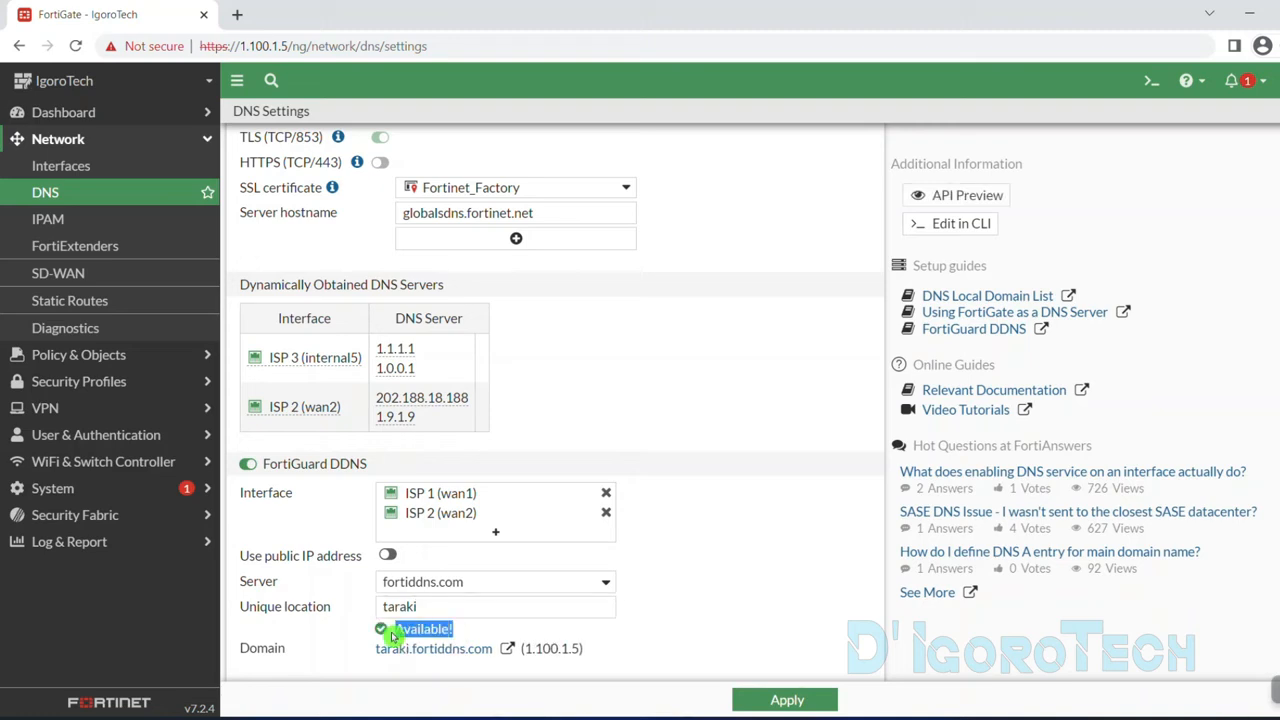
left_click(401, 665)
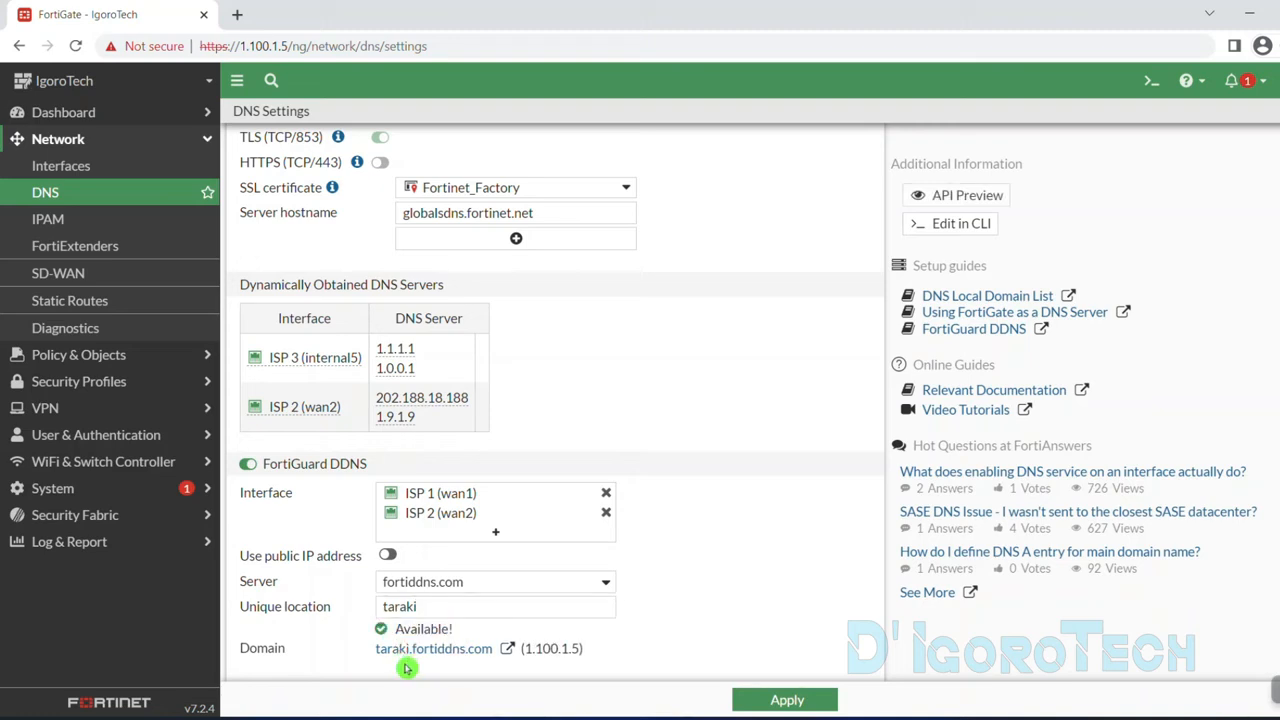
scroll(401, 668, "down", 1)
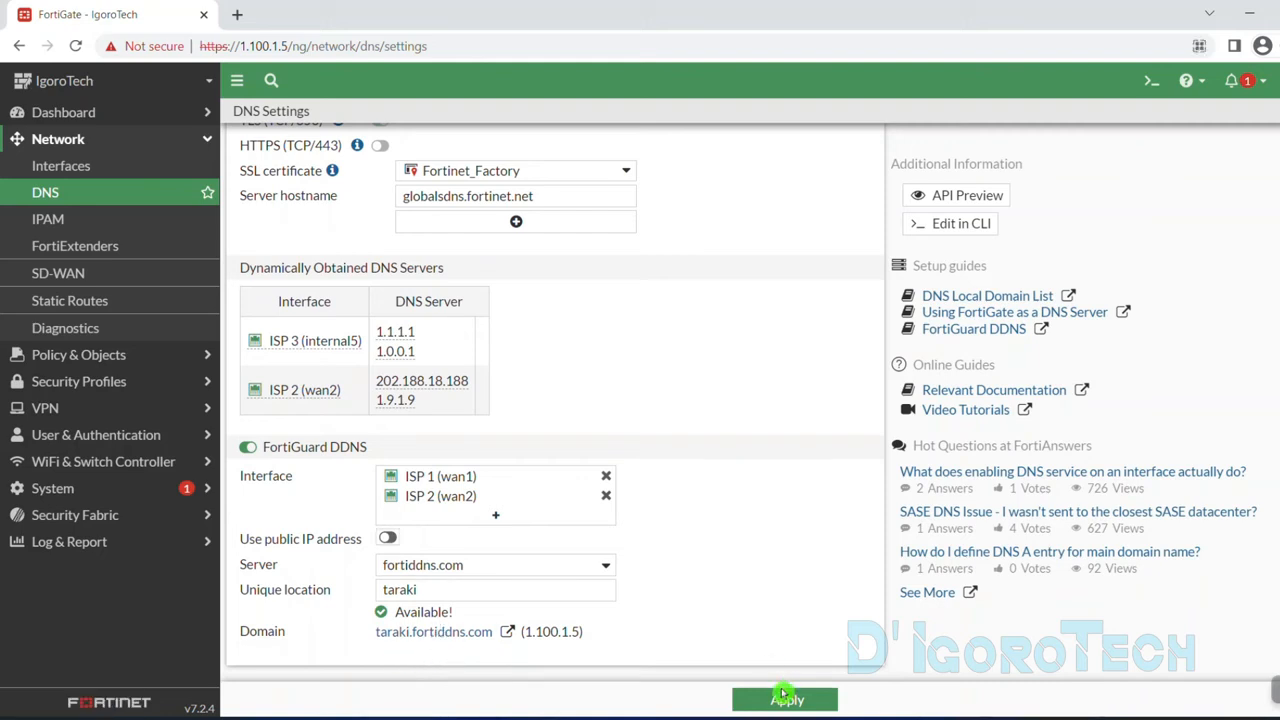
left_click(772, 701)
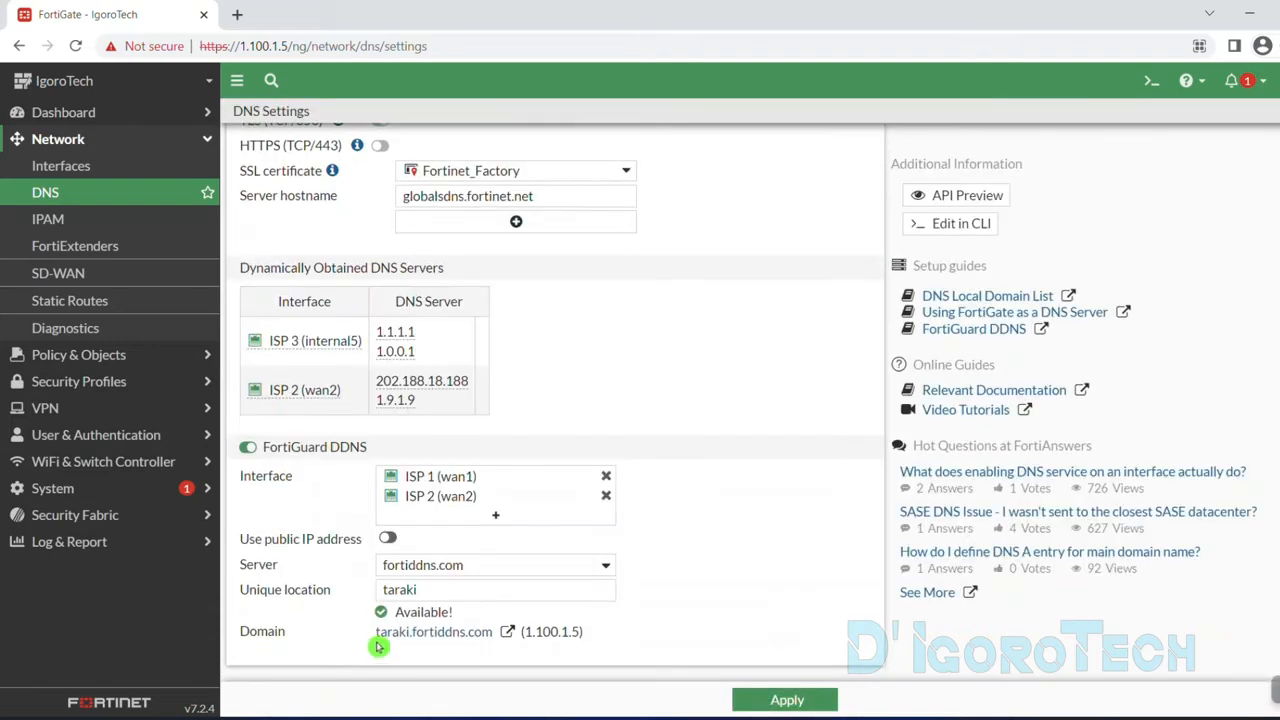
- Compare the new DDNS domain with the IP address in the page URL, and view the details of ISP 1 (wan1) and ISP 2 (wan2)
left_click_drag(375, 632, 491, 632)
left_click_drag(240, 46, 288, 46)
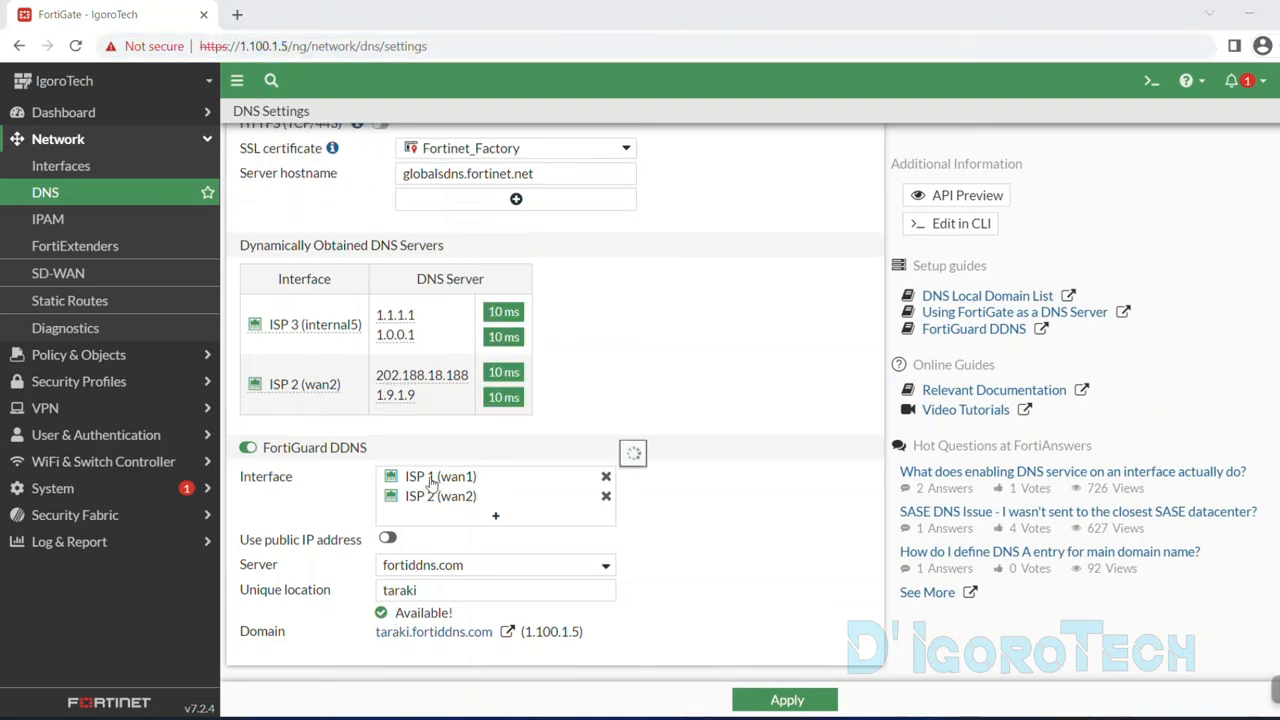
mouse_move(444, 484)
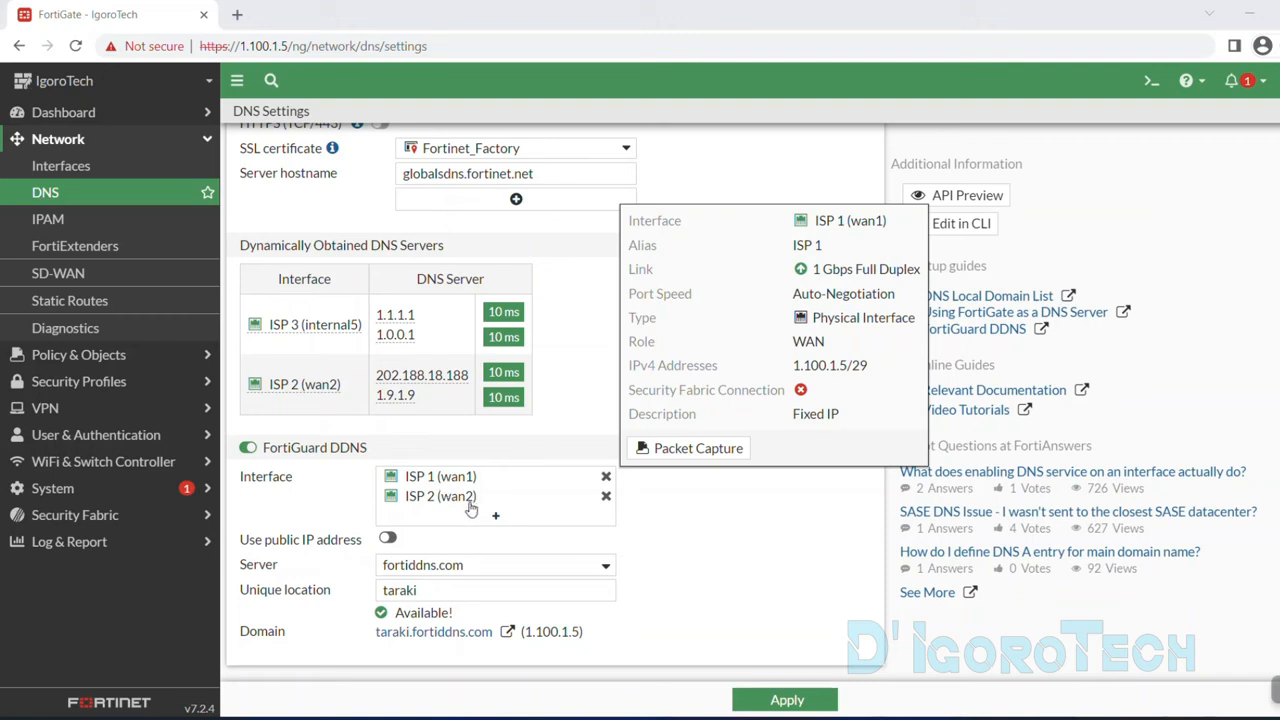
mouse_move(458, 505)
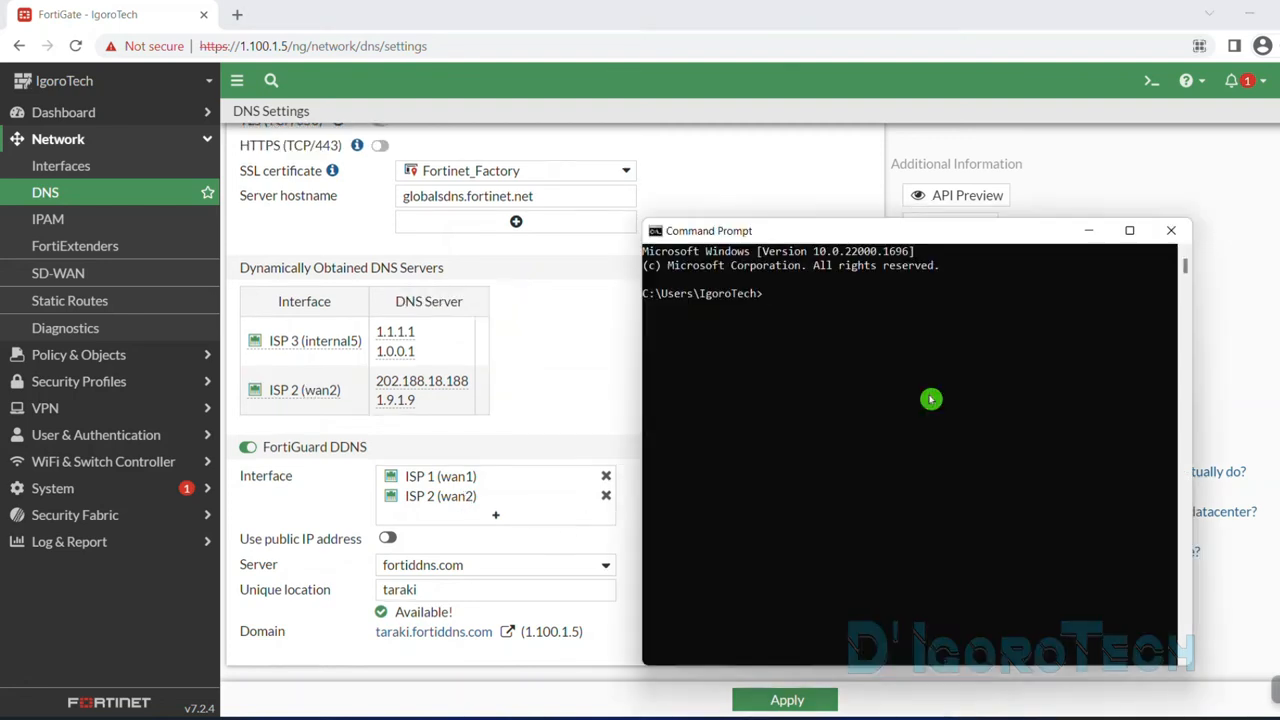
- Switch to the Command Prompt and ping 1.100.1.5
left_click(931, 399)
type("p")
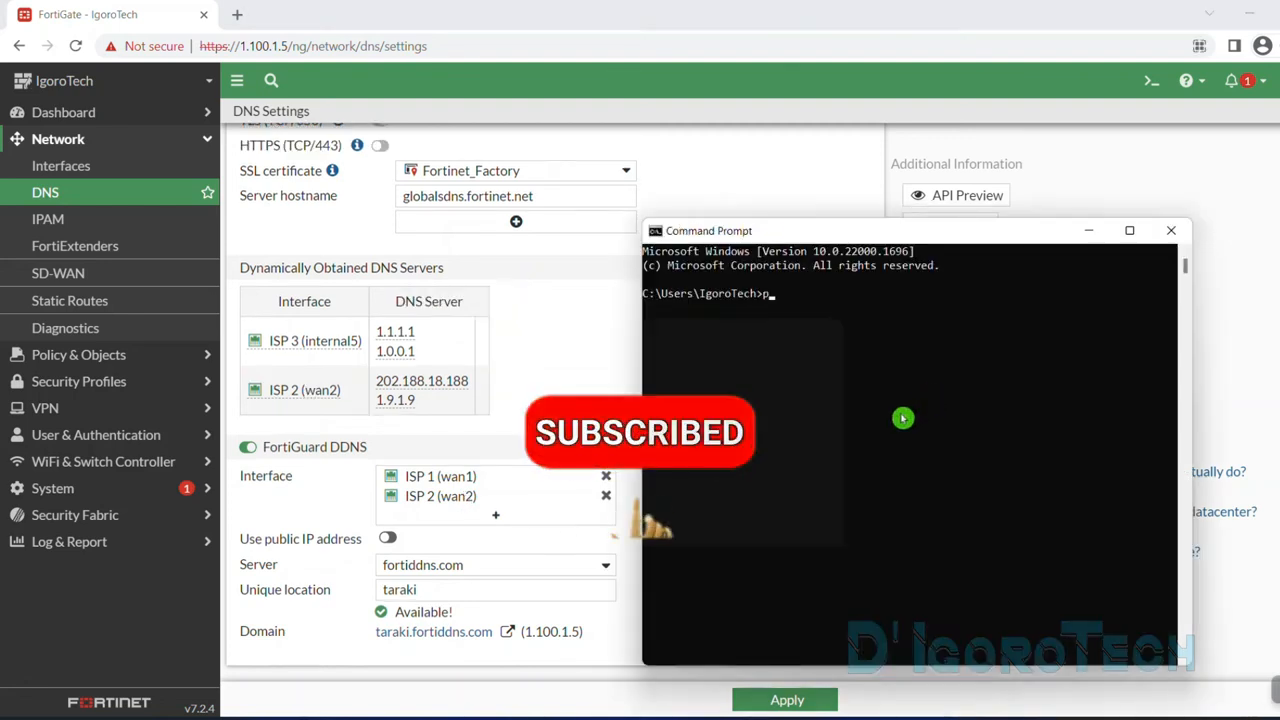
type("ing 1.100.1")
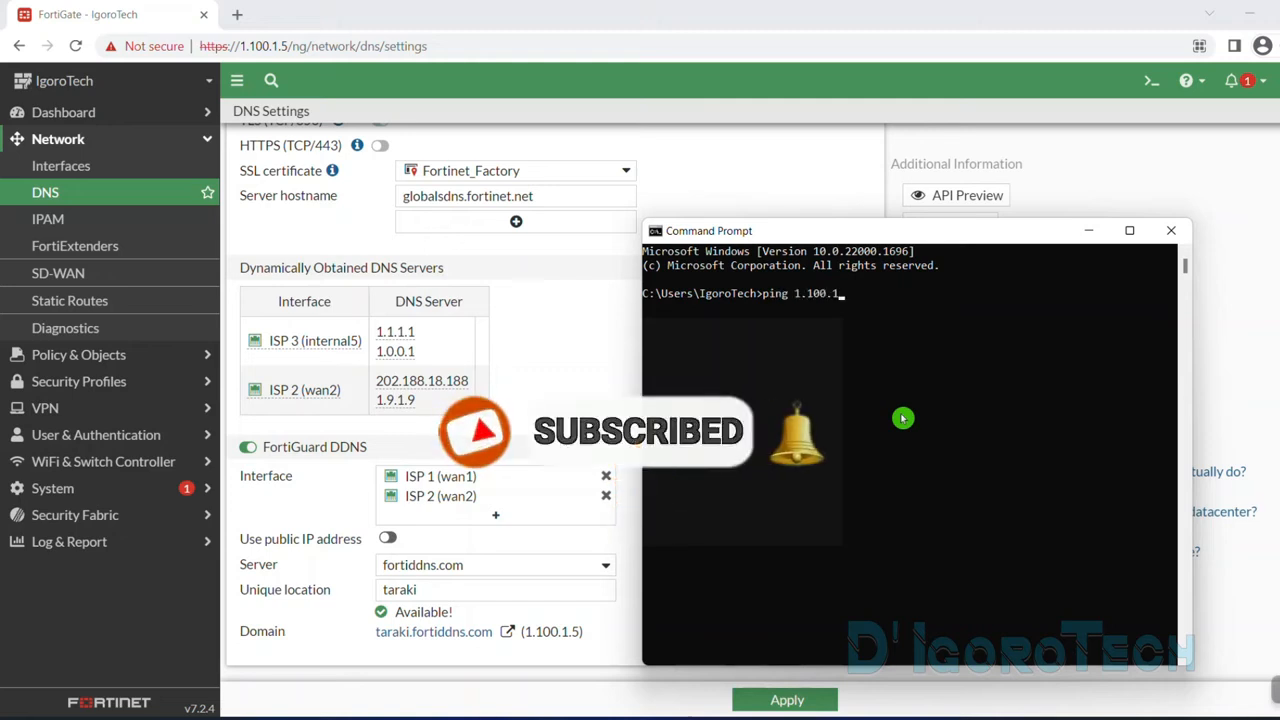
type(".5")
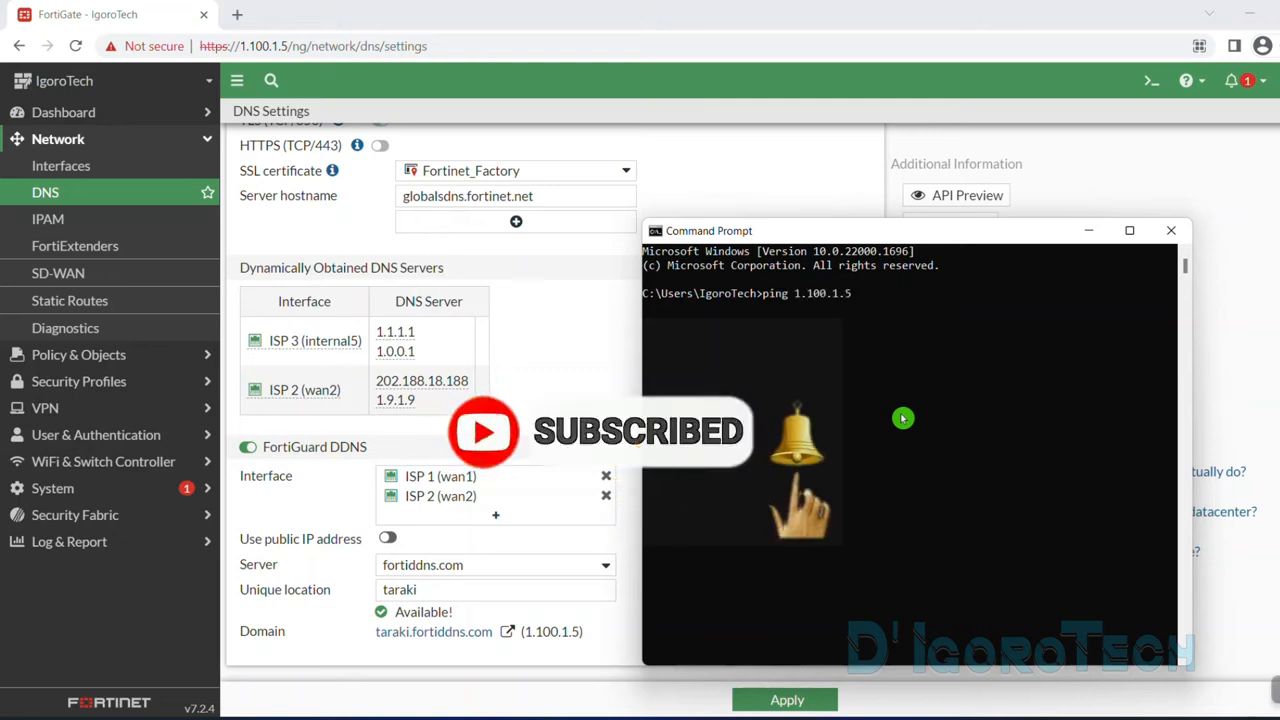
key("Return")
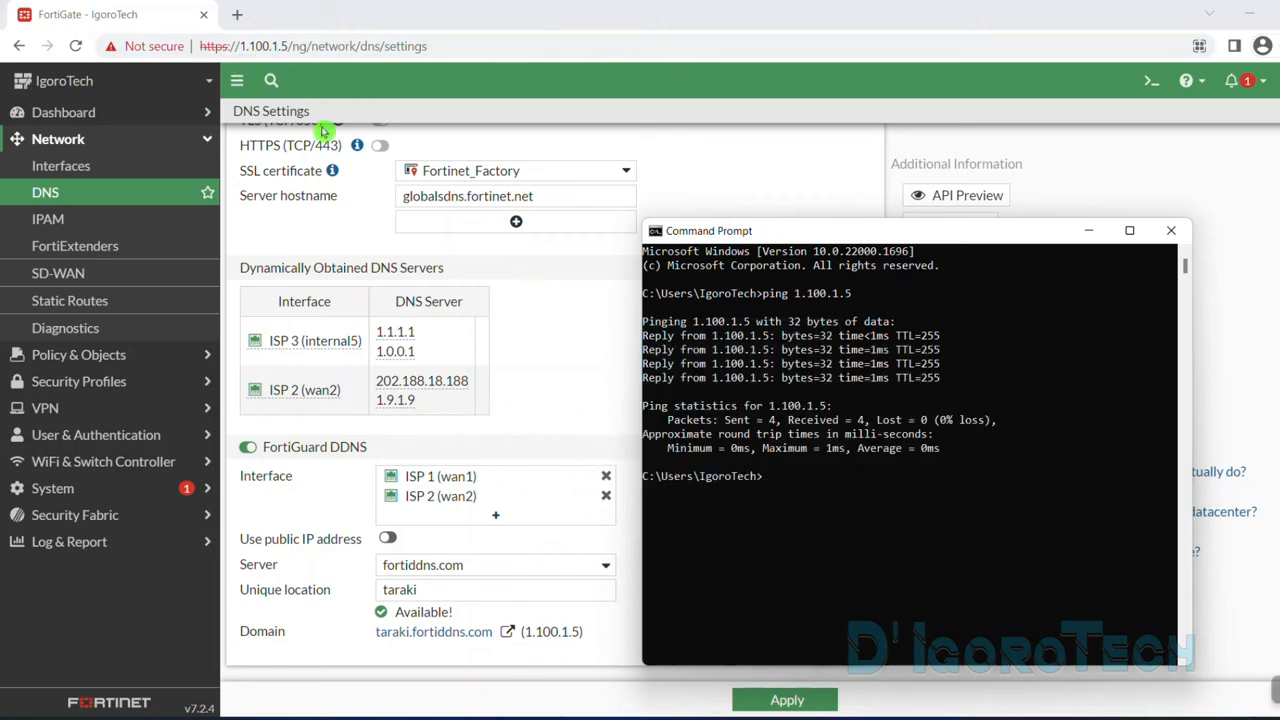
- Ping taraki.fortiddns.com and check which IP address the name resolves to
left_click(818, 514)
type("ping taraki.fortiddns.")
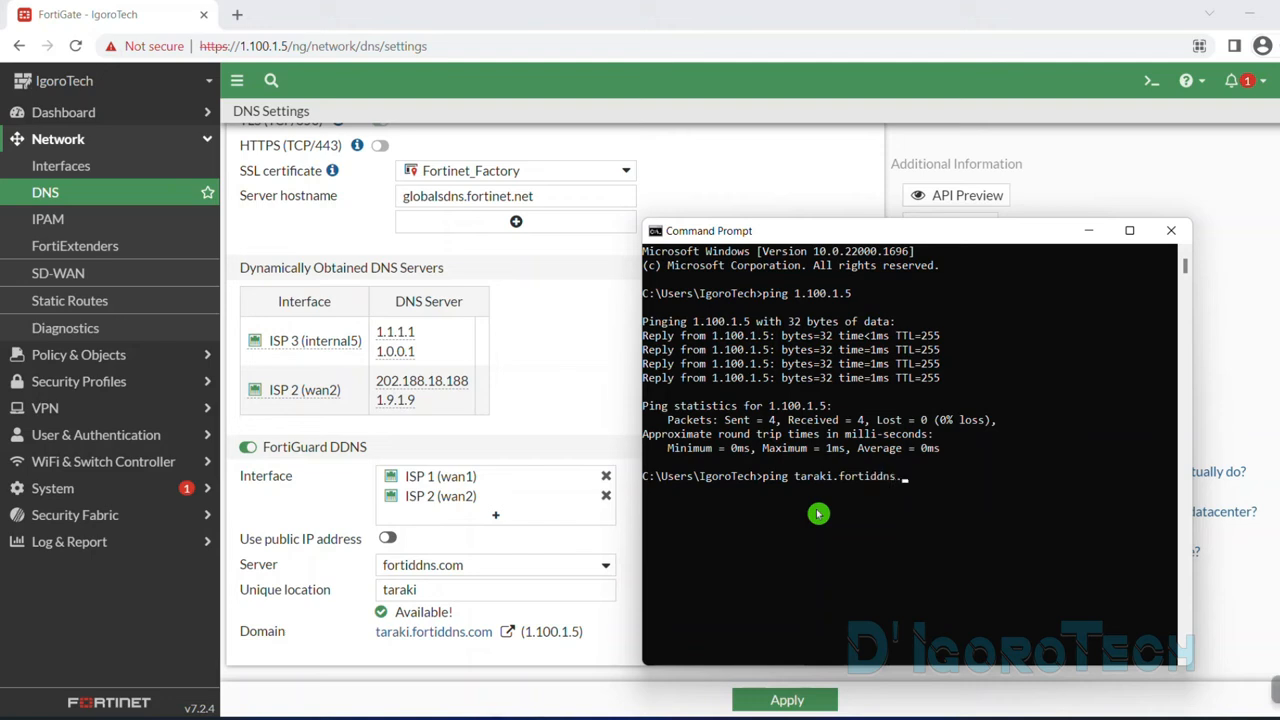
type("com")
key("Return")
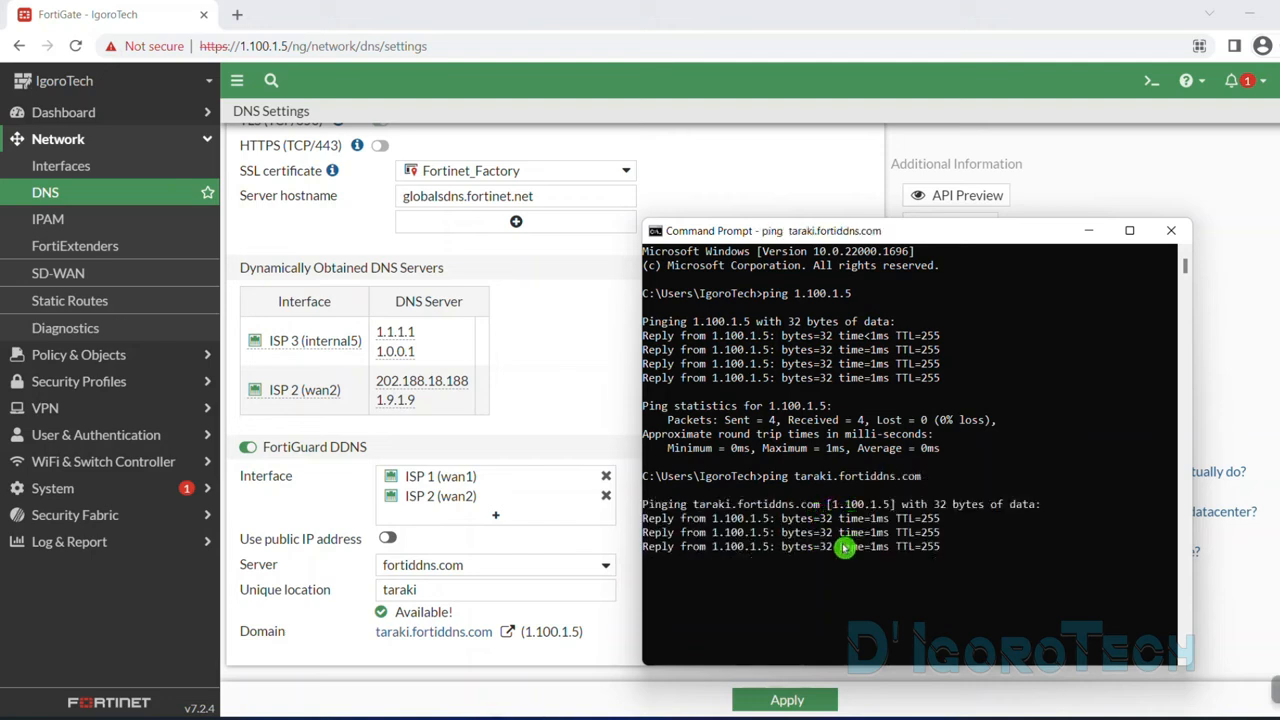
left_click_drag(830, 506, 891, 506)
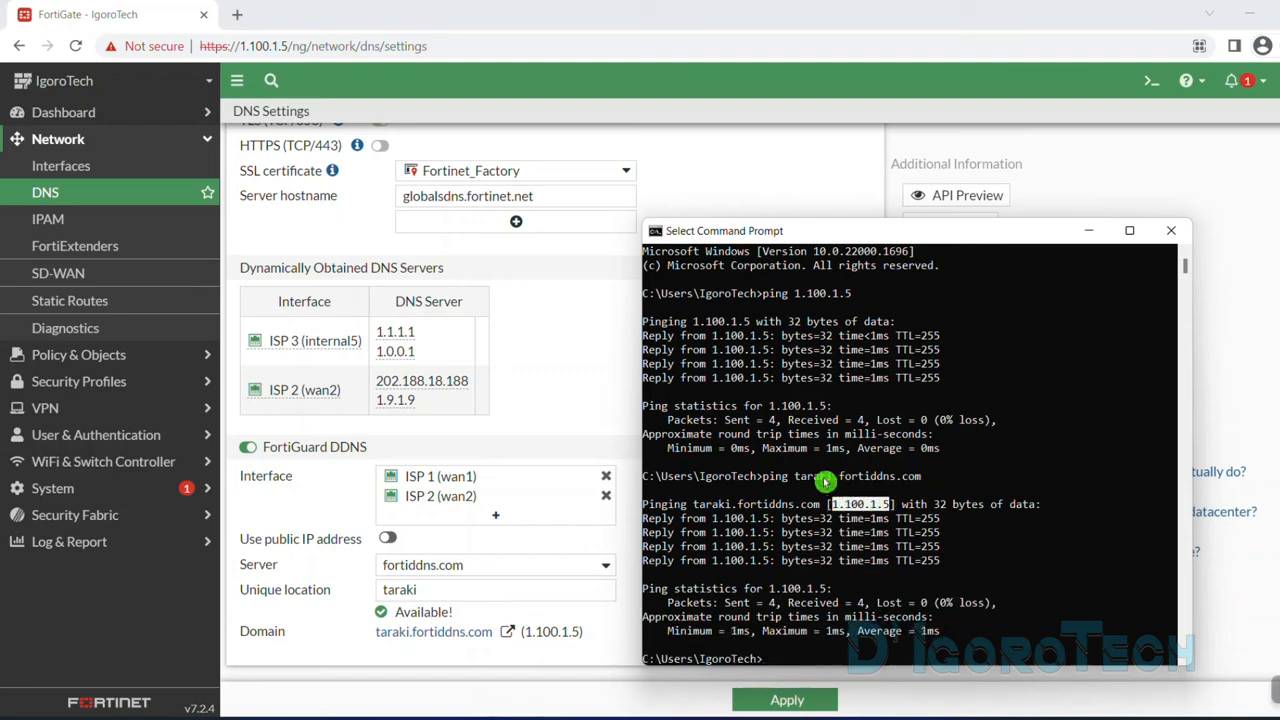
left_click(686, 672)
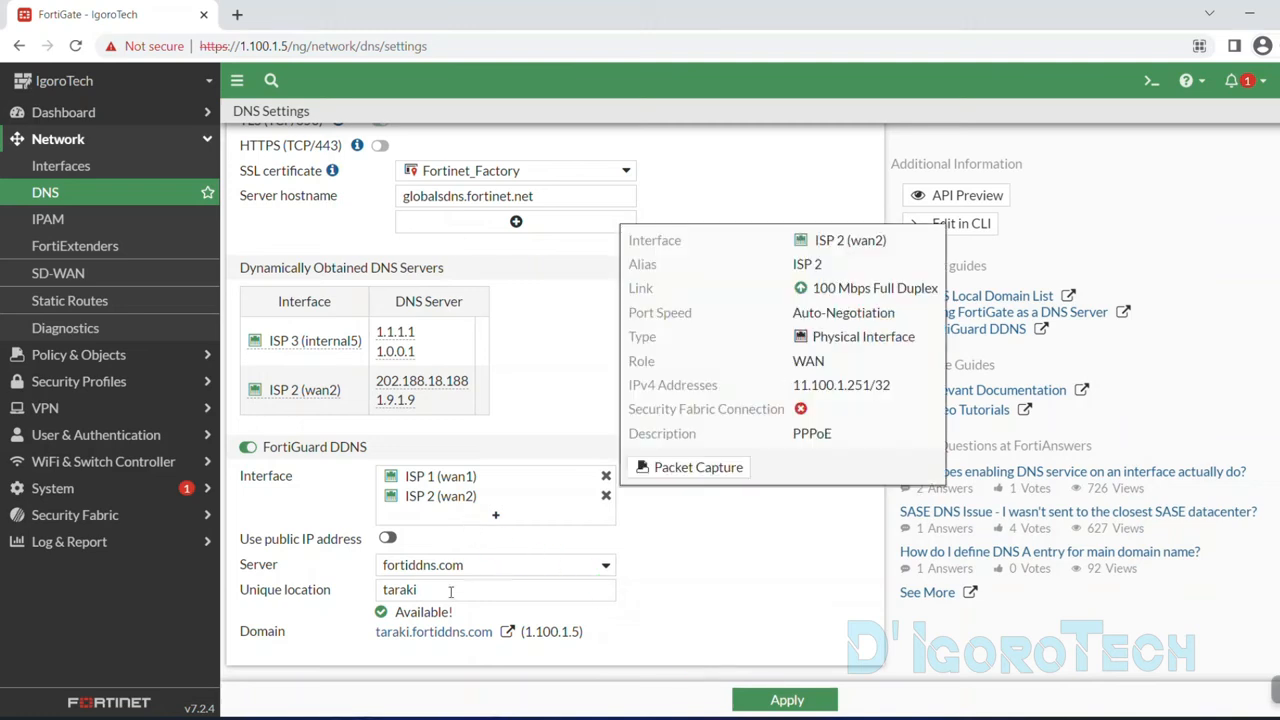
left_click_drag(372, 647, 497, 648)
key("ctrl+c")
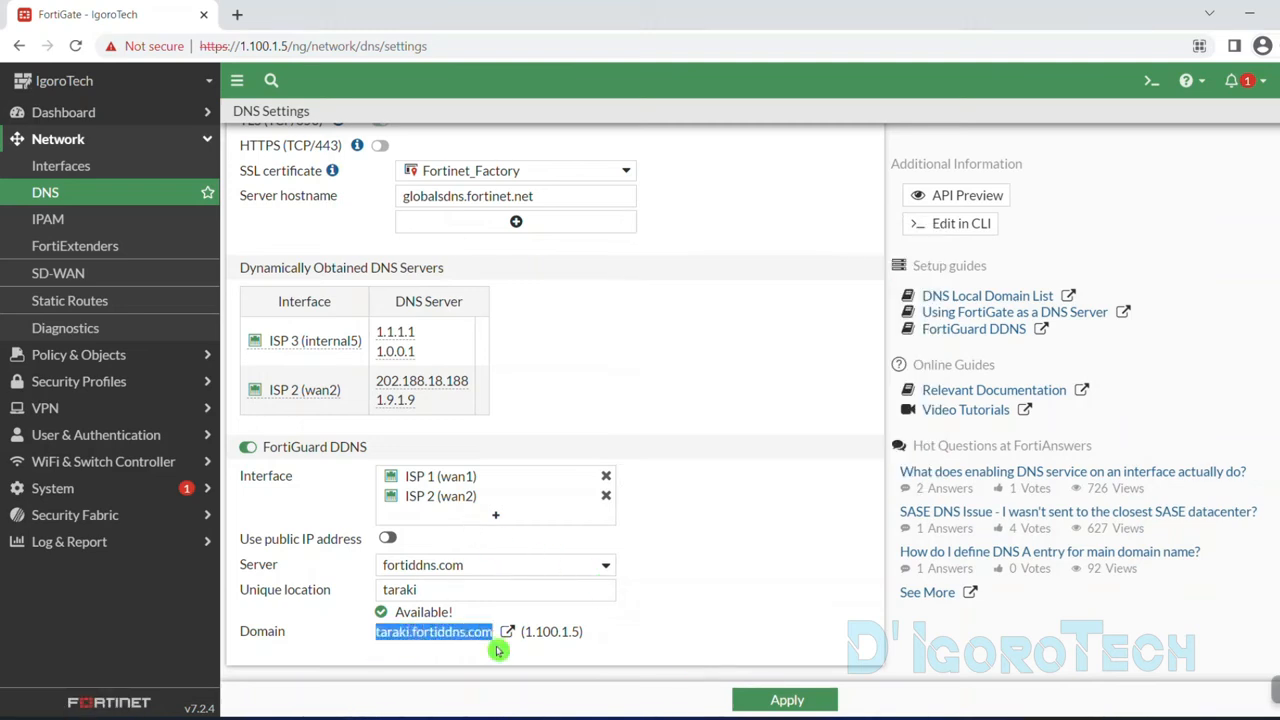
left_click_drag(376, 636, 470, 633)
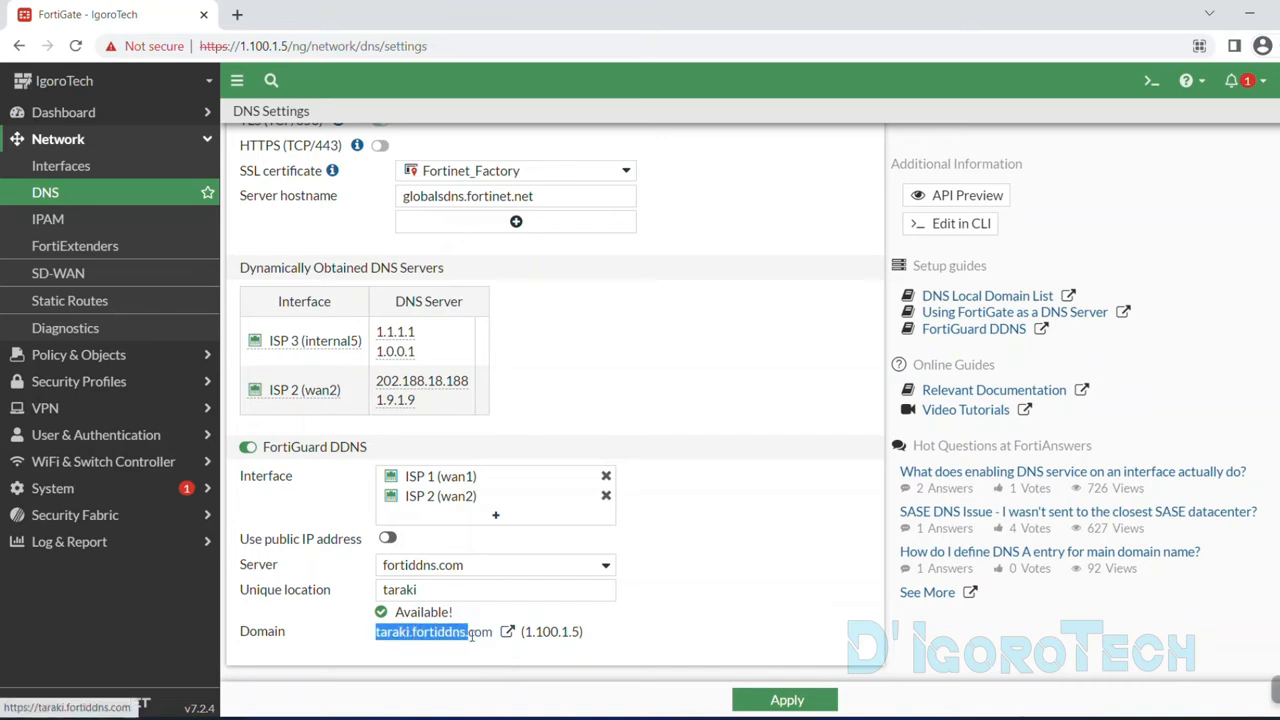
left_click(237, 14)
type("https://")
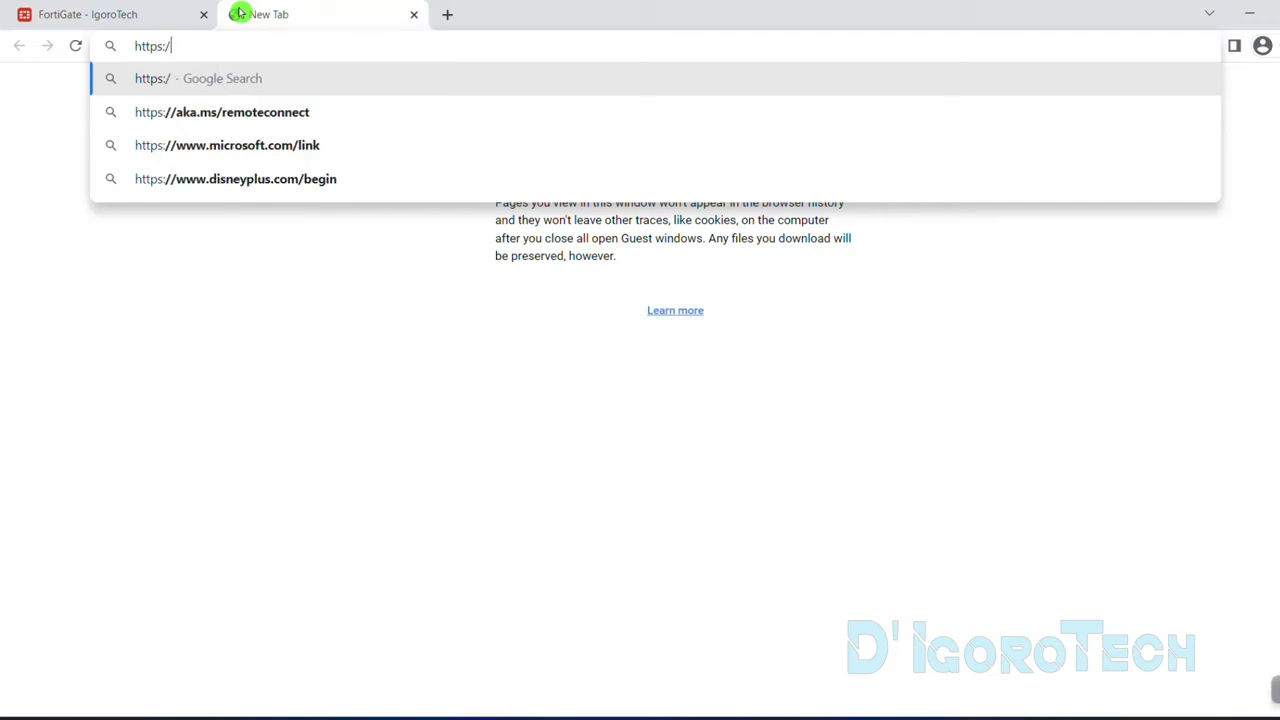
key("ctrl+v")
key("Return")
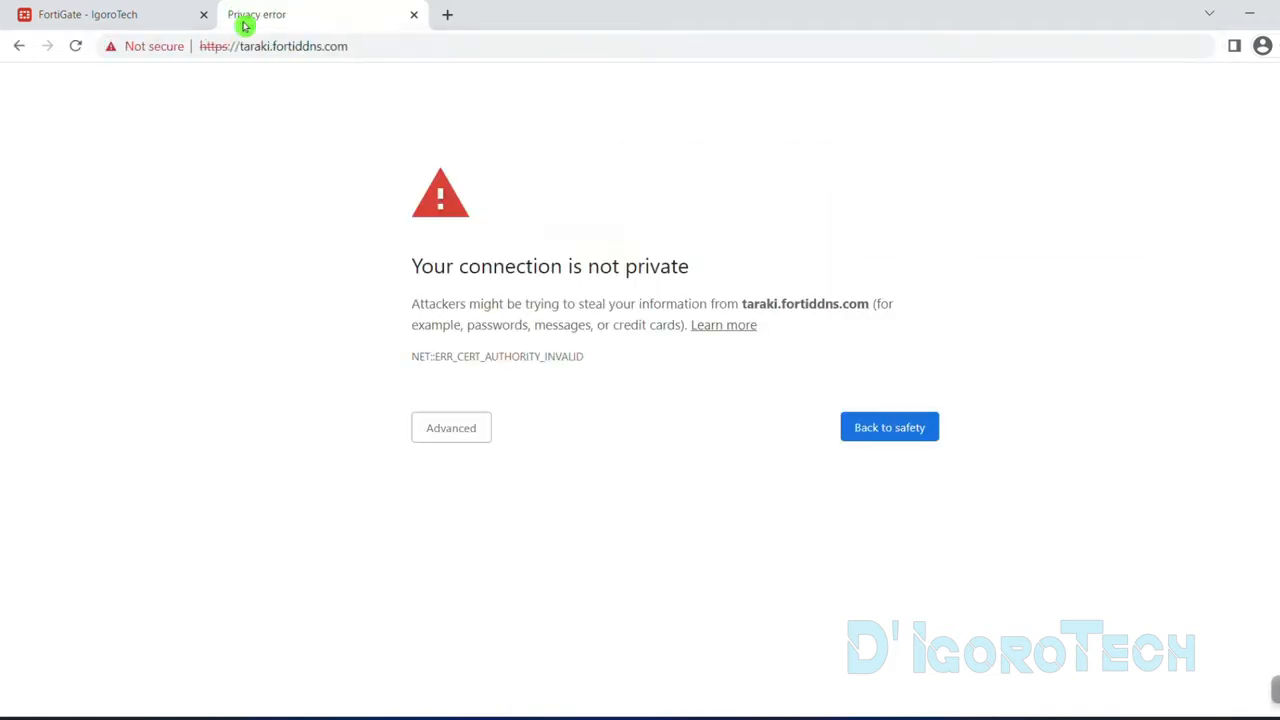
left_click(450, 440)
left_click(471, 566)
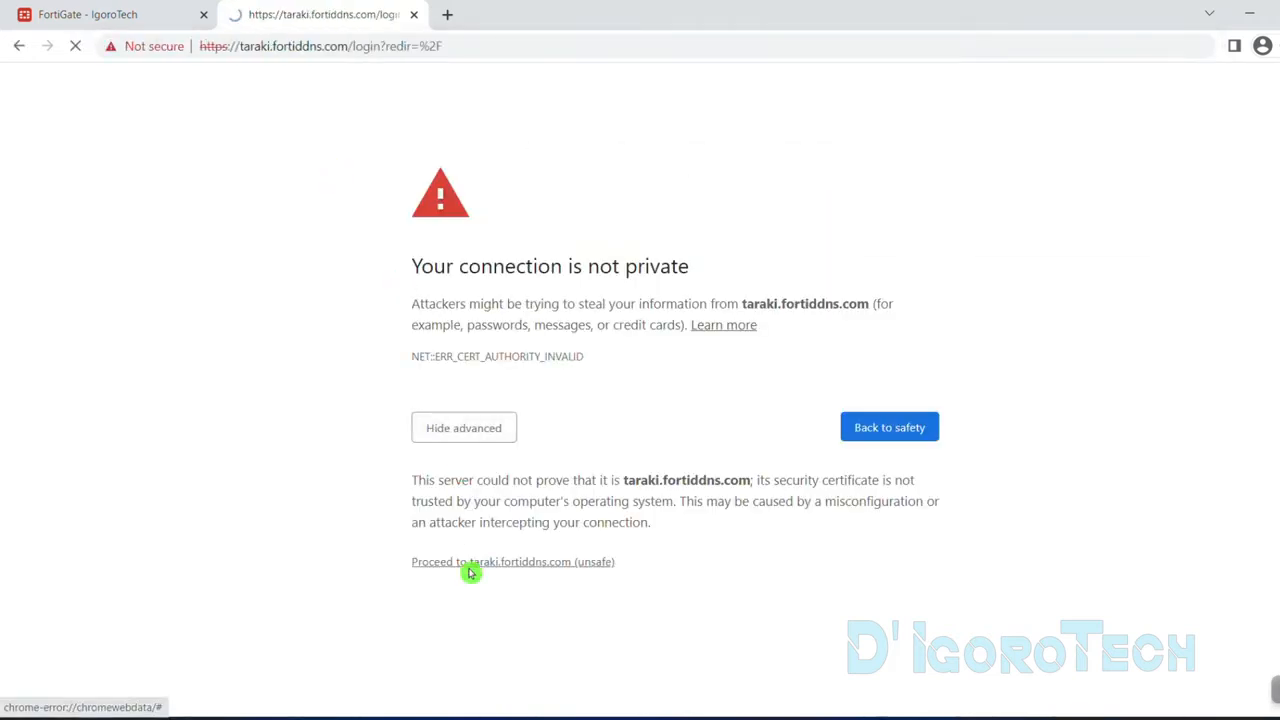
- Log in to the FortiGate with the administrator's username and password and dismiss the setup prompt
type("Jack")
key("Tab")
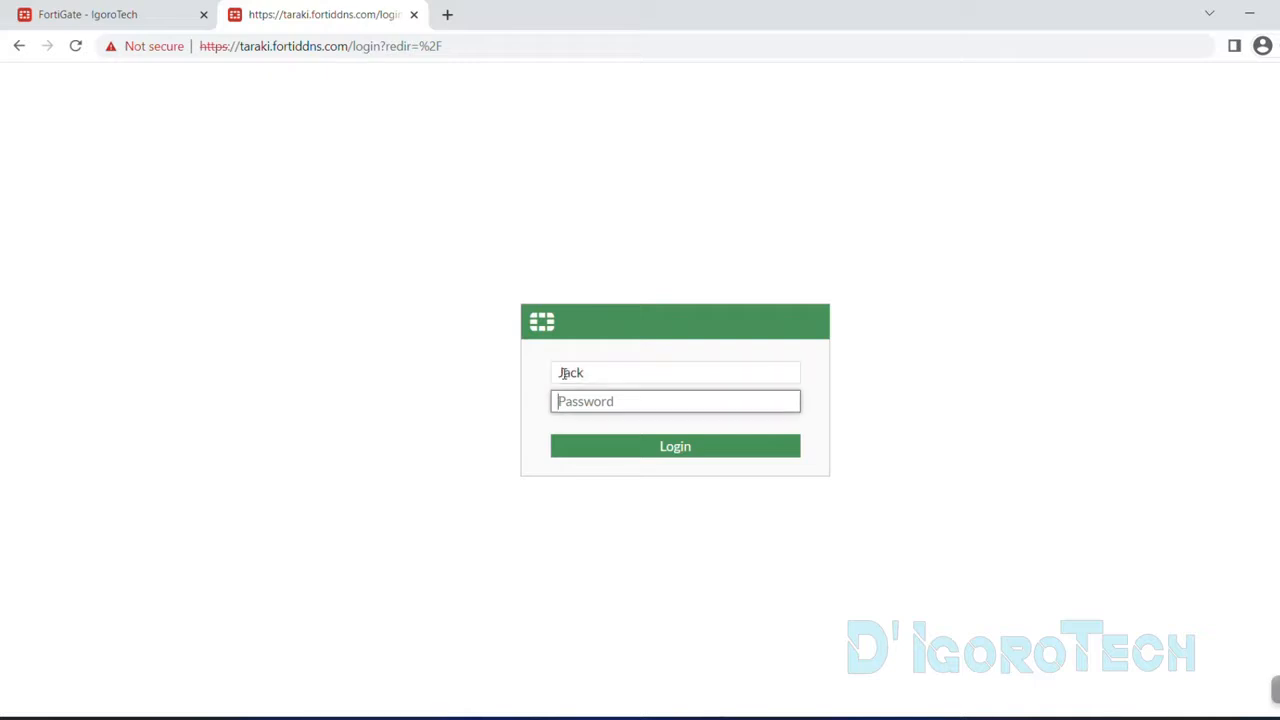
type("p")
key("Return")
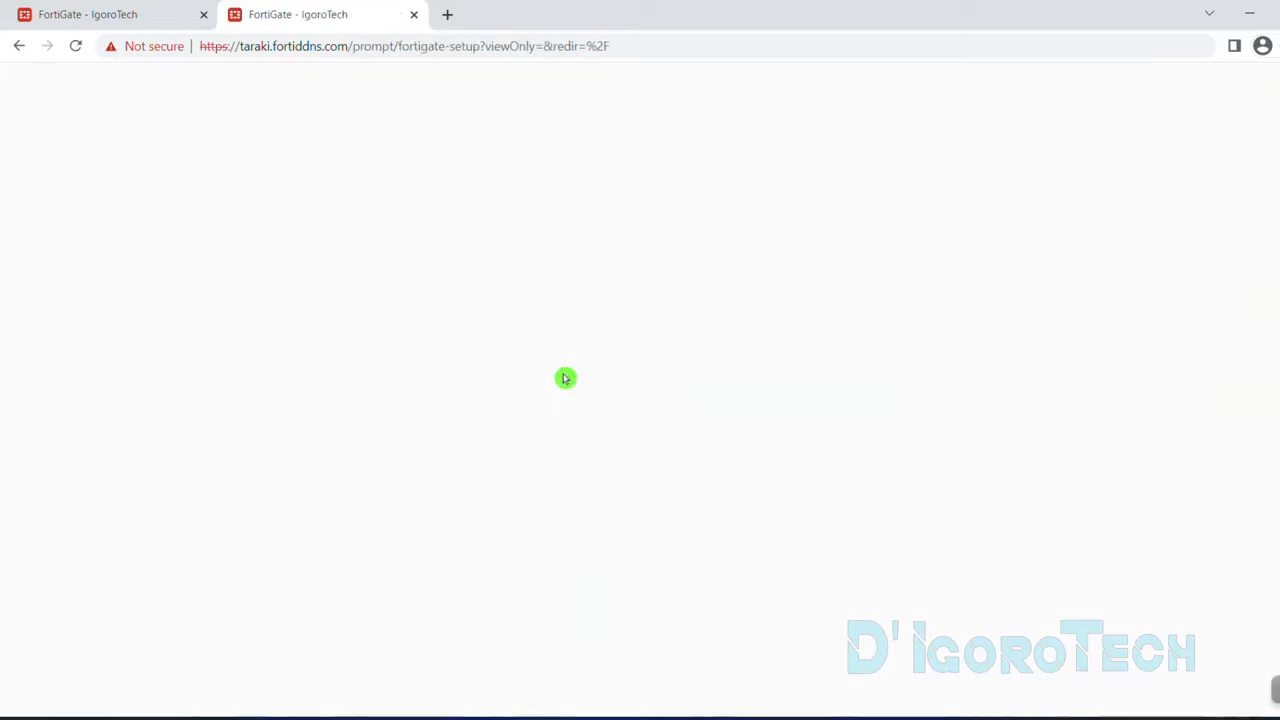
left_click(706, 492)
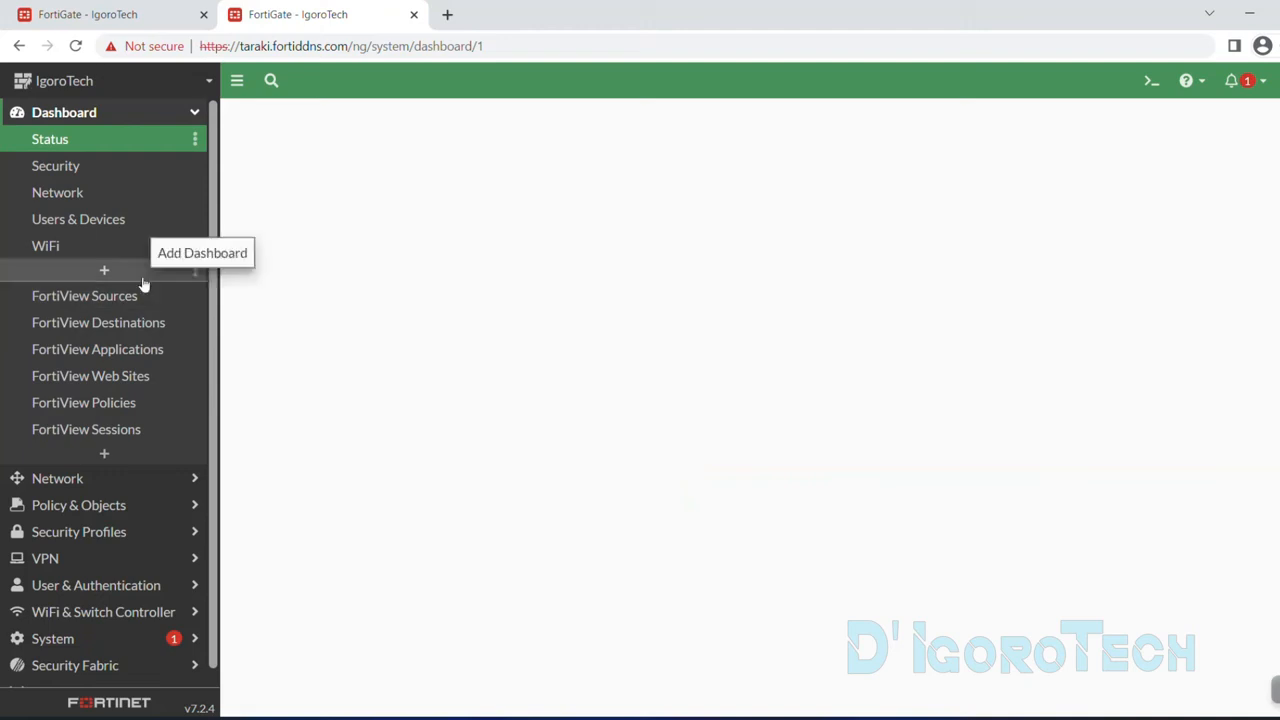
- Open the network DNS settings in the taraki.fortiddns.com session and review the FortiGuard DDNS configuration
left_click(57, 478)
left_click(45, 192)
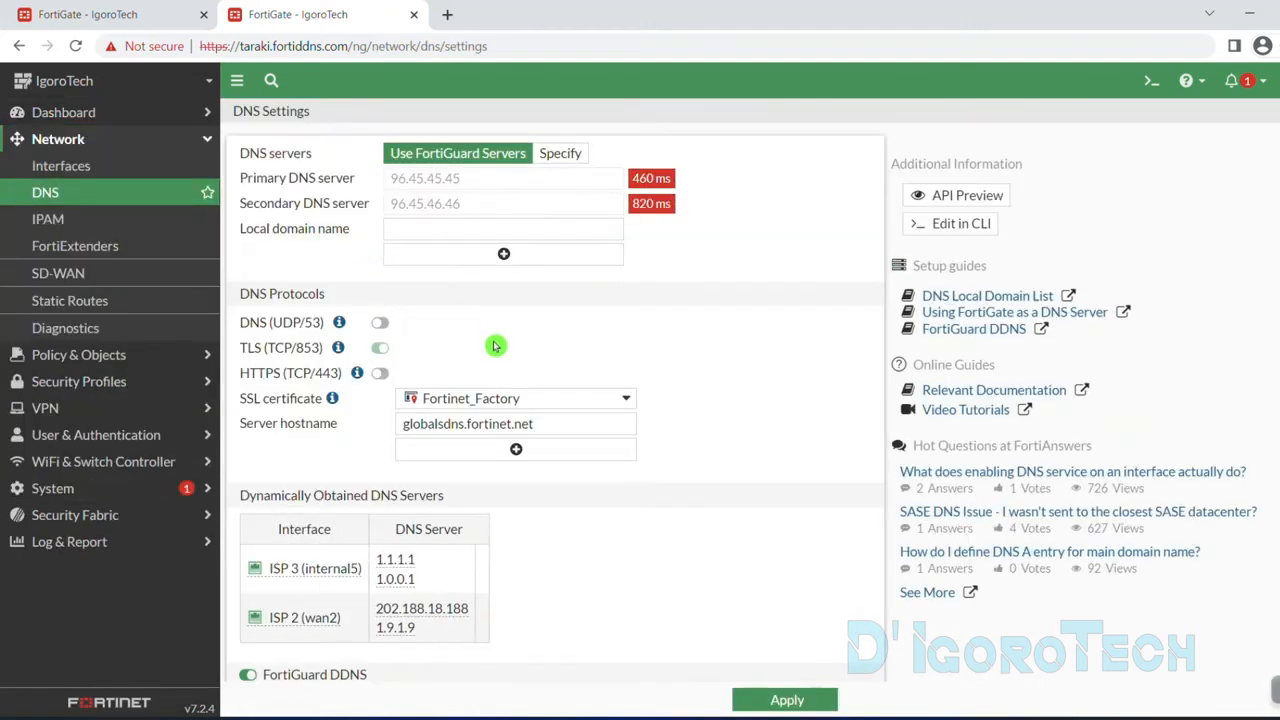
scroll(469, 505, "down", 3)
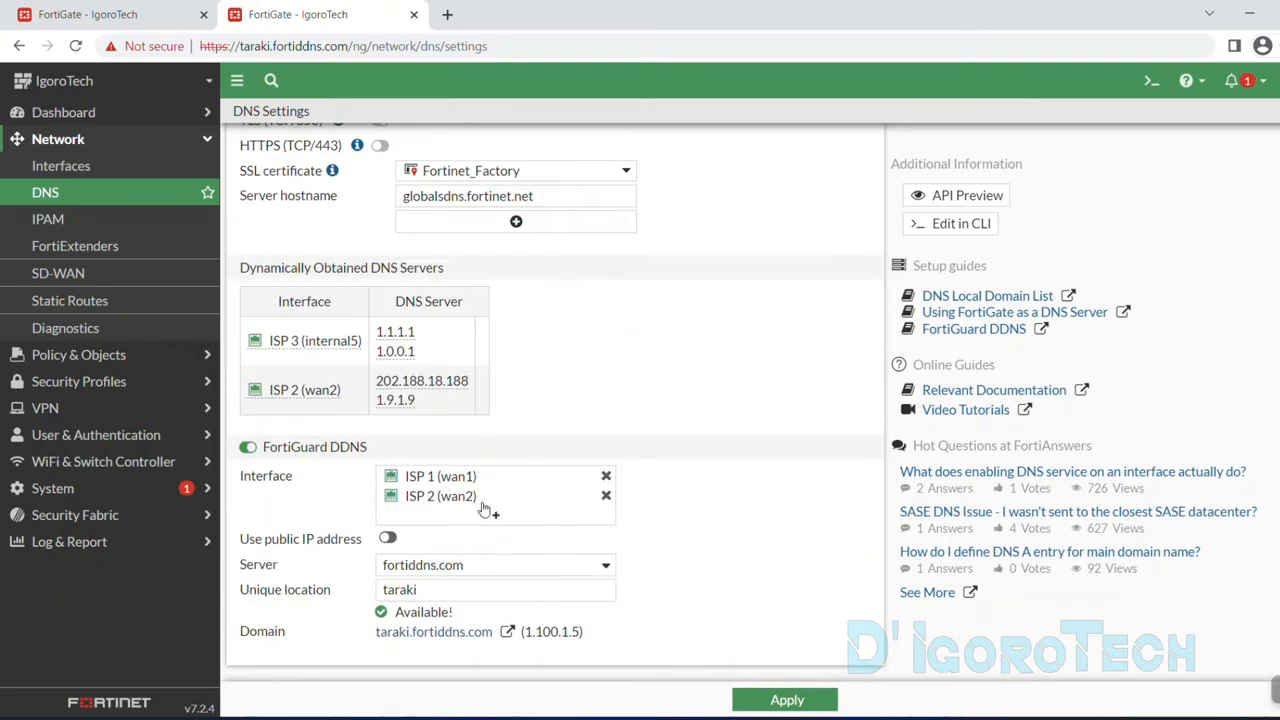
- Check the IP address of ISP 3 (internal5) in the interface list of the 1.100.1.5 session, and return to the taraki.fortiddns.com session
left_click(140, 16)
left_click(100, 166)
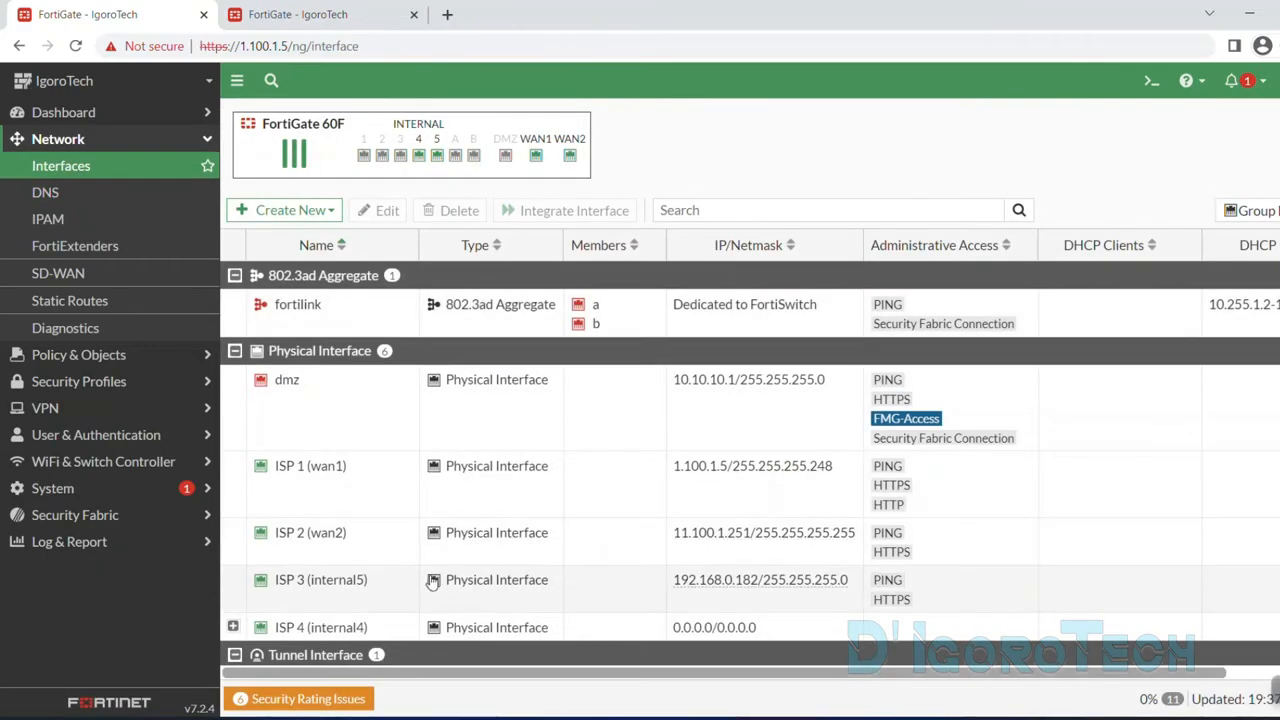
mouse_move(284, 590)
mouse_move(678, 588)
left_click_drag(678, 588, 754, 594)
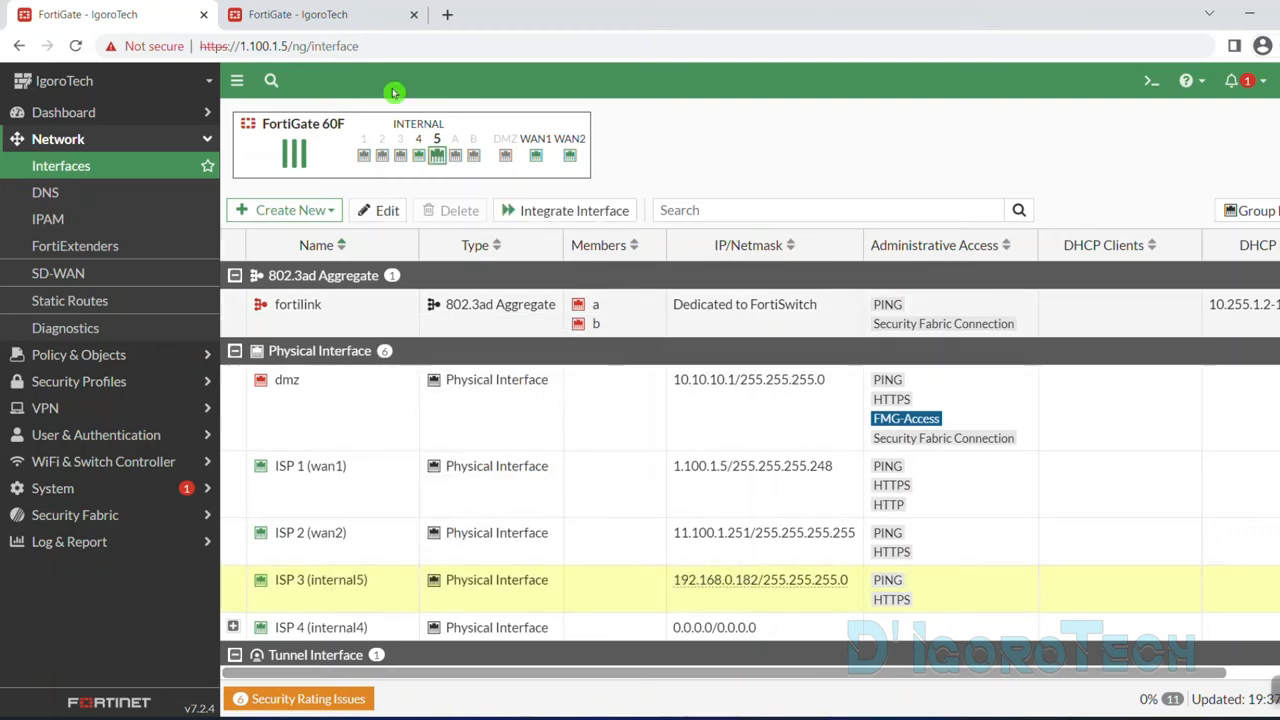
left_click(343, 15)
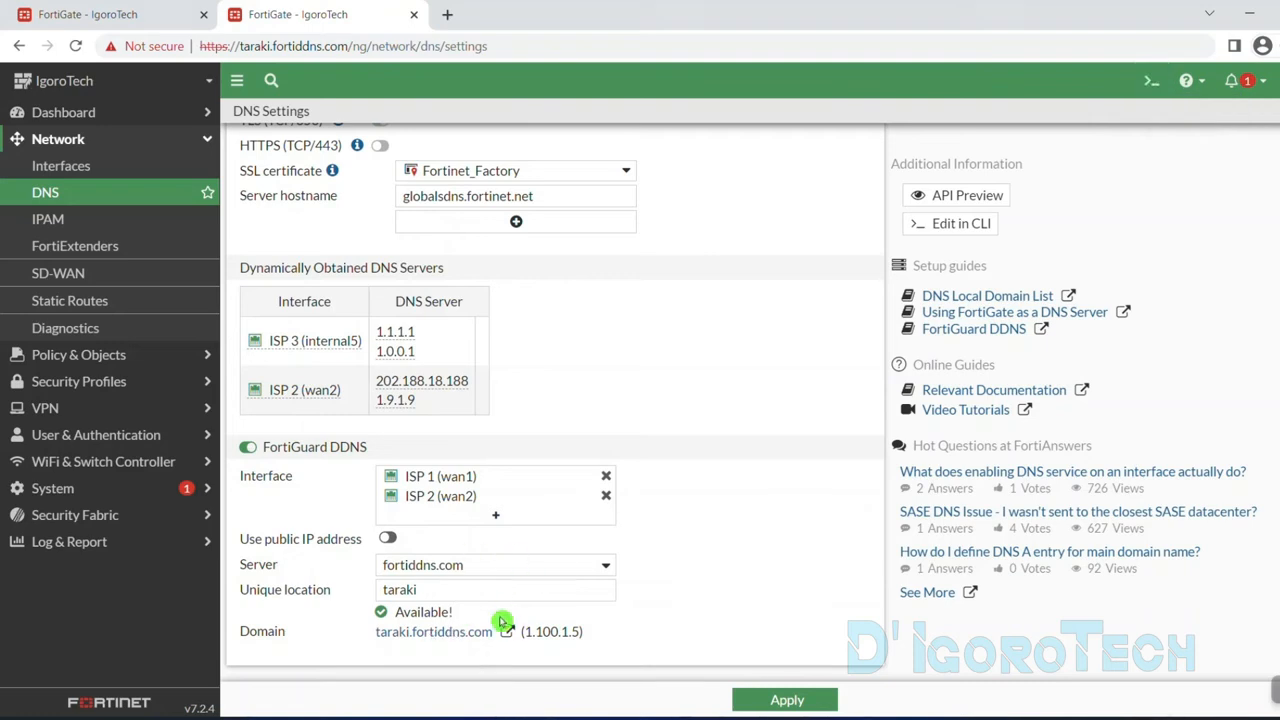
- Enter the system DDNS configuration in a CLI console with config system ddns, and show the existing entry's domain and monitored interfaces
left_click(559, 535)
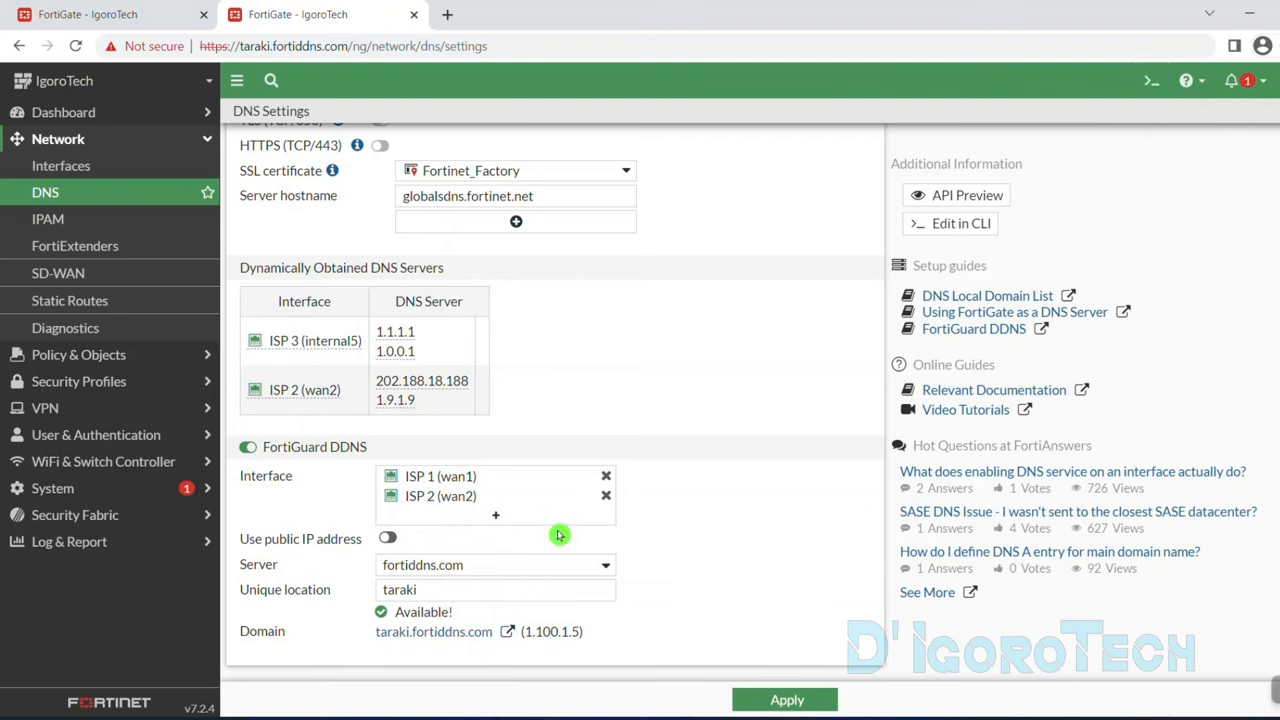
left_click(1151, 82)
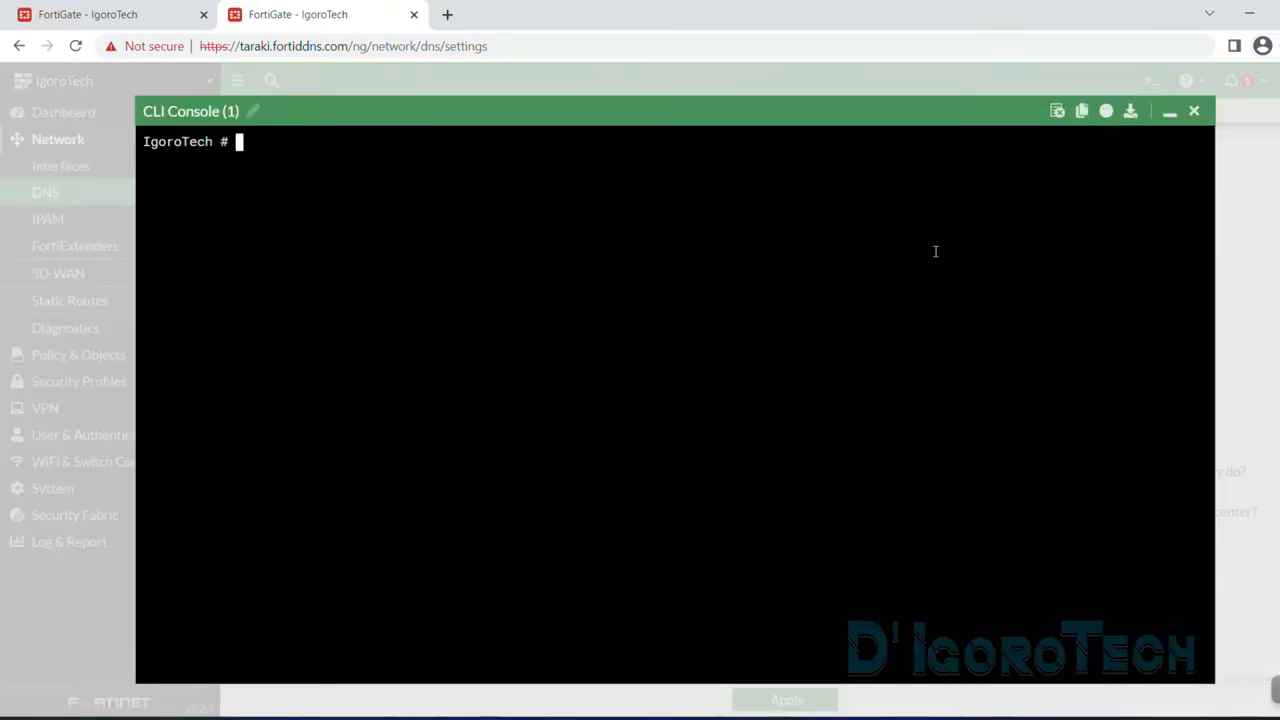
type("config system ddns")
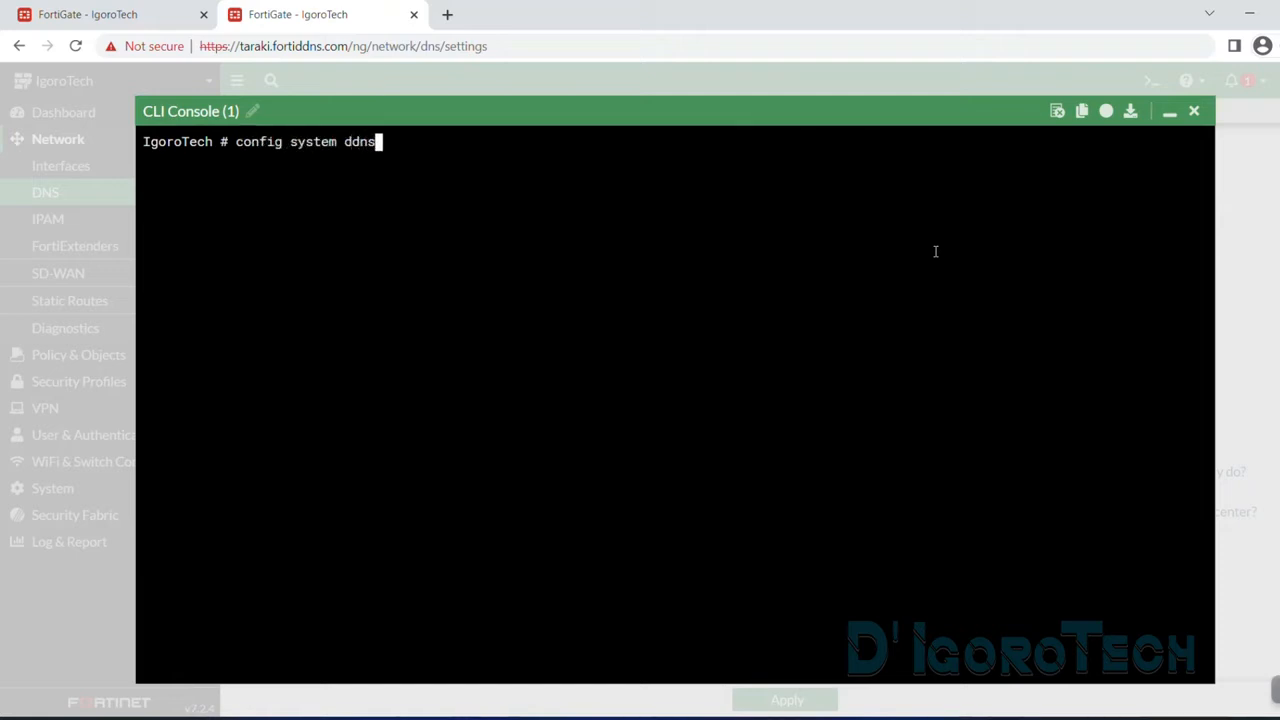
key("Return")
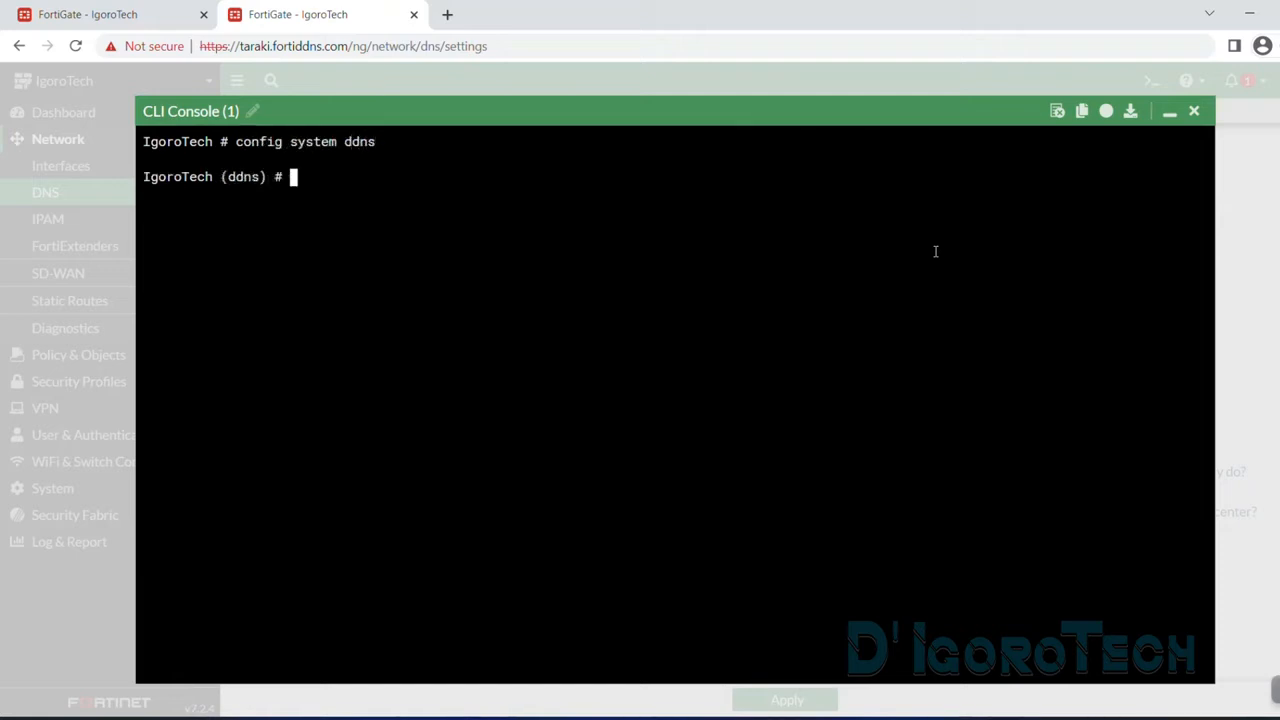
type("show")
key("Return")
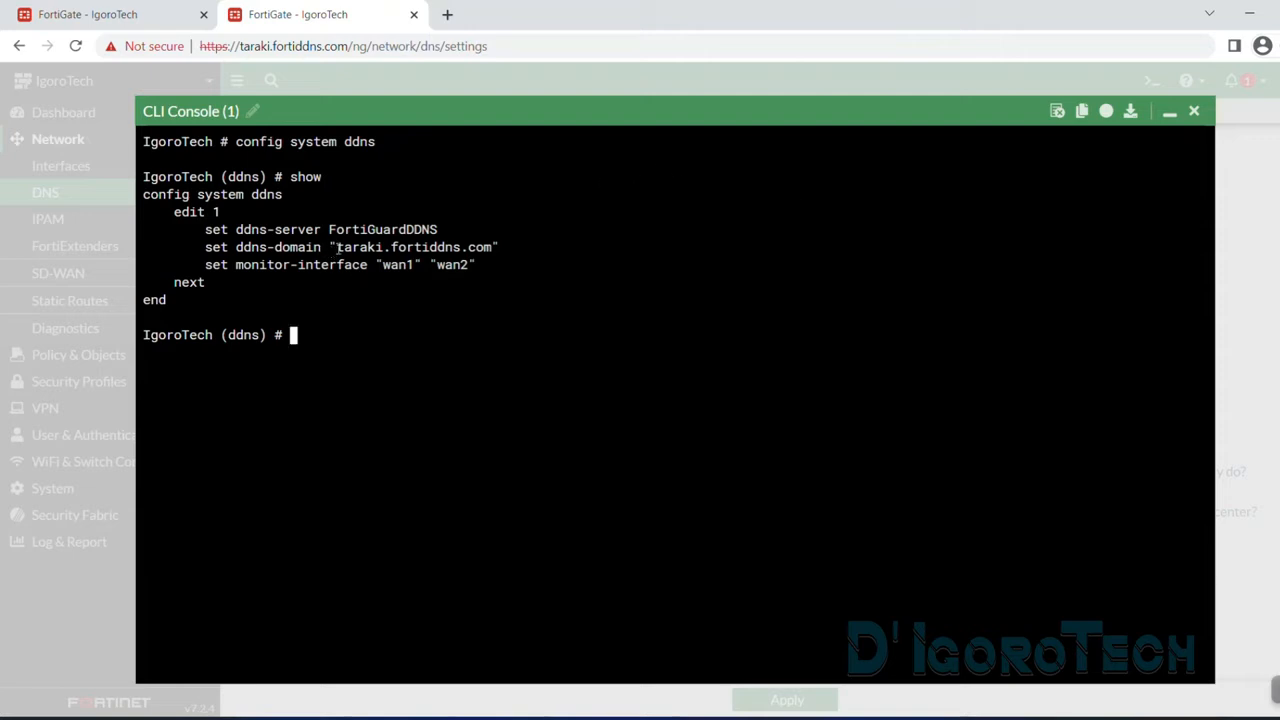
left_click_drag(338, 247, 492, 247)
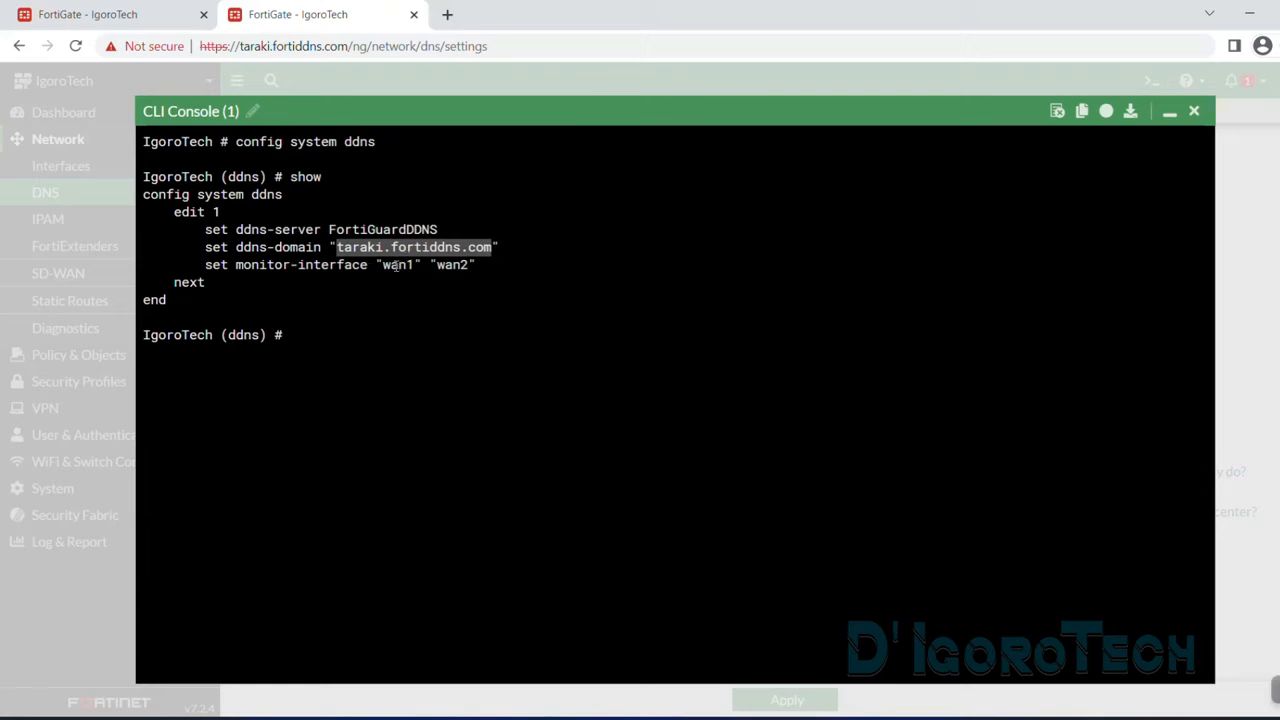
left_click_drag(377, 264, 478, 265)
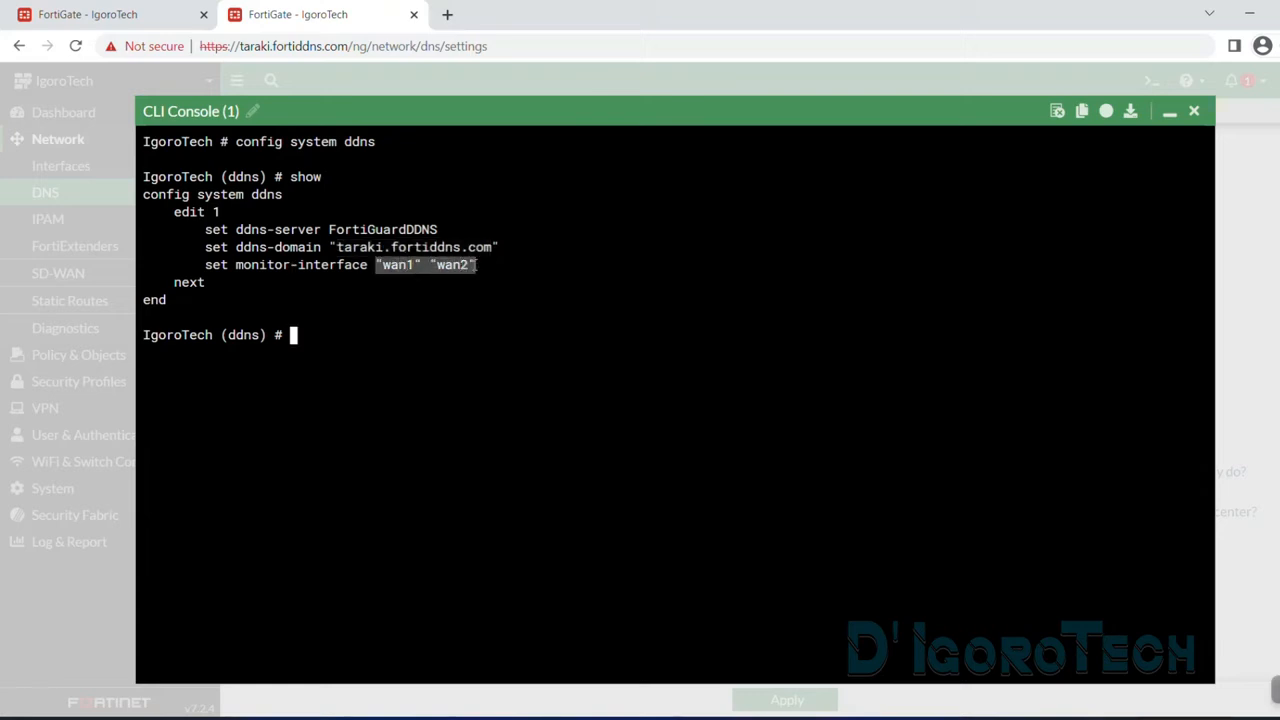
left_click(380, 343)
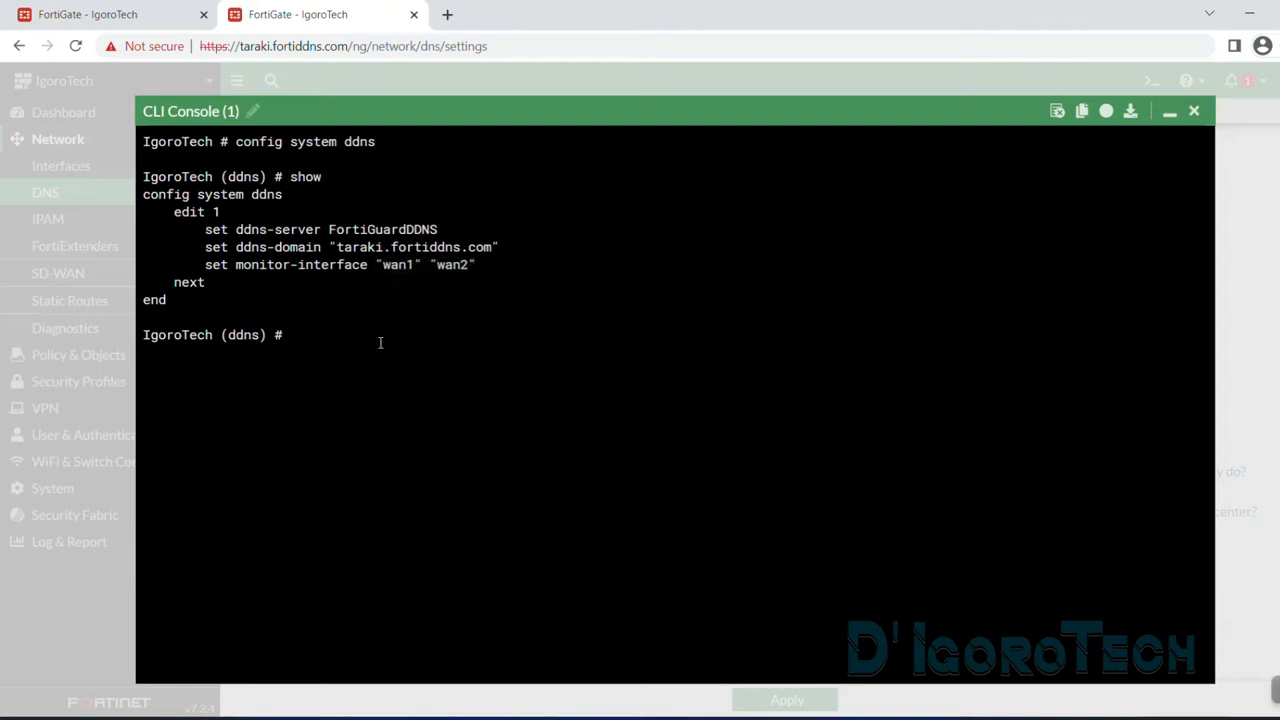
- Create DDNS entry 2, using entry 1 as the reference, and set its ddns-server to FortiGuardDDNS
type("edit 2")
key("Return")
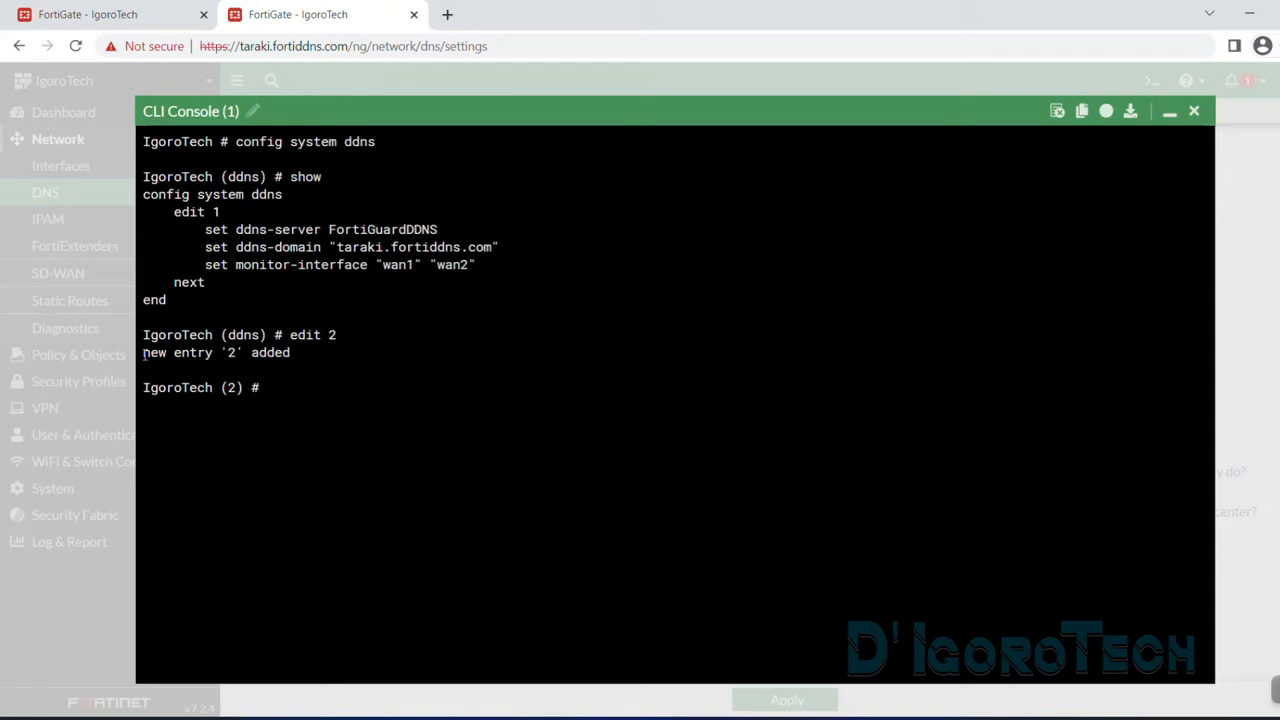
left_click_drag(143, 352, 291, 355)
left_click(231, 387)
left_click_drag(481, 263, 157, 228)
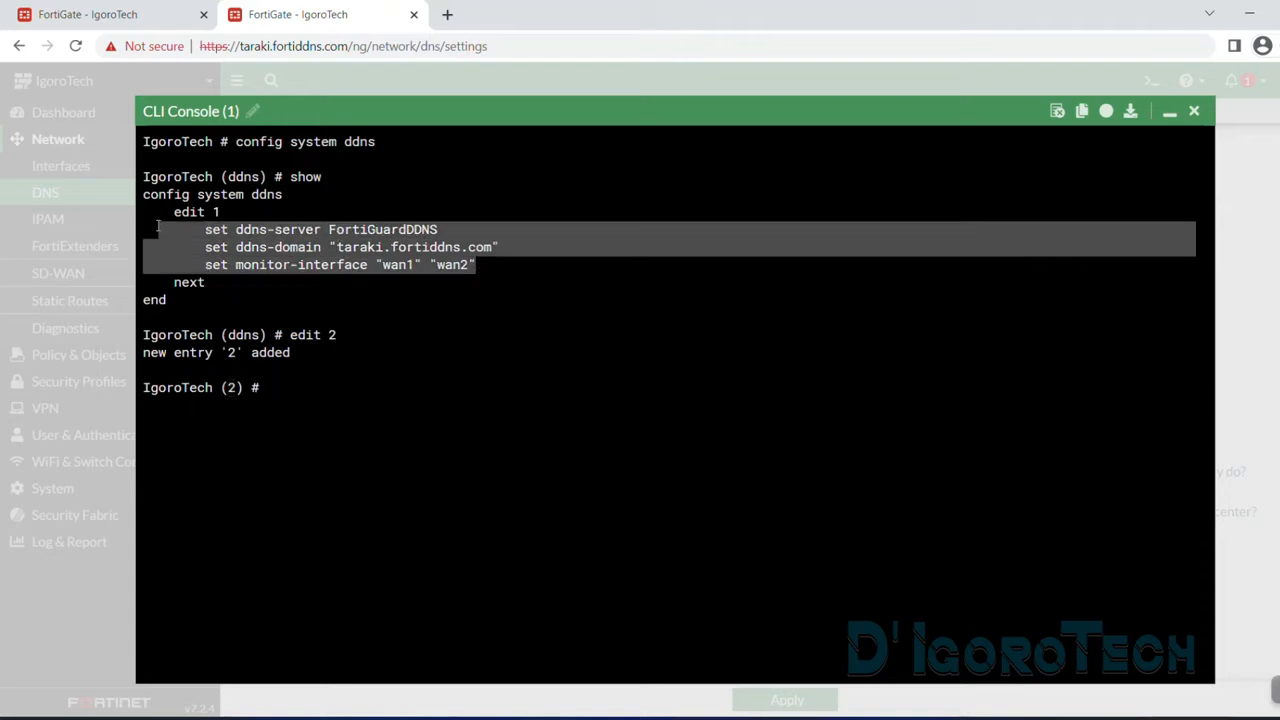
left_click(322, 229)
left_click_drag(337, 247, 489, 247)
left_click_drag(376, 264, 478, 265)
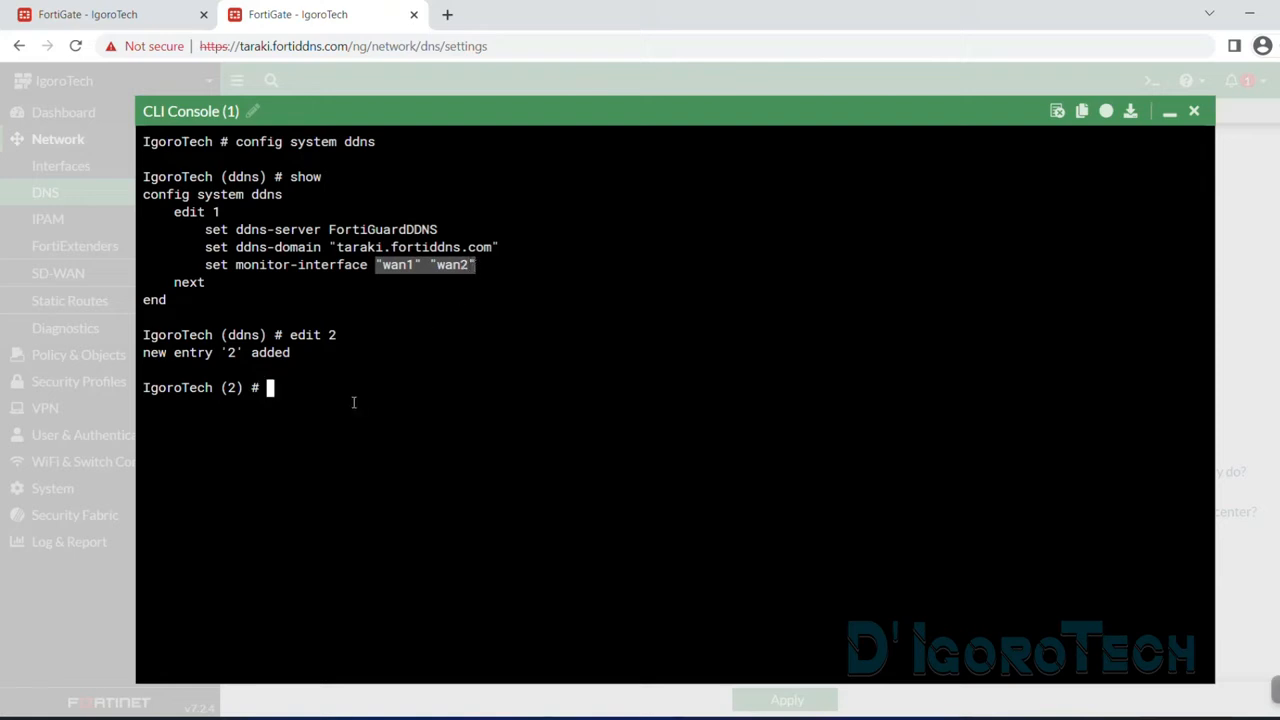
type("set ddns-server FortiGuardDDNS")
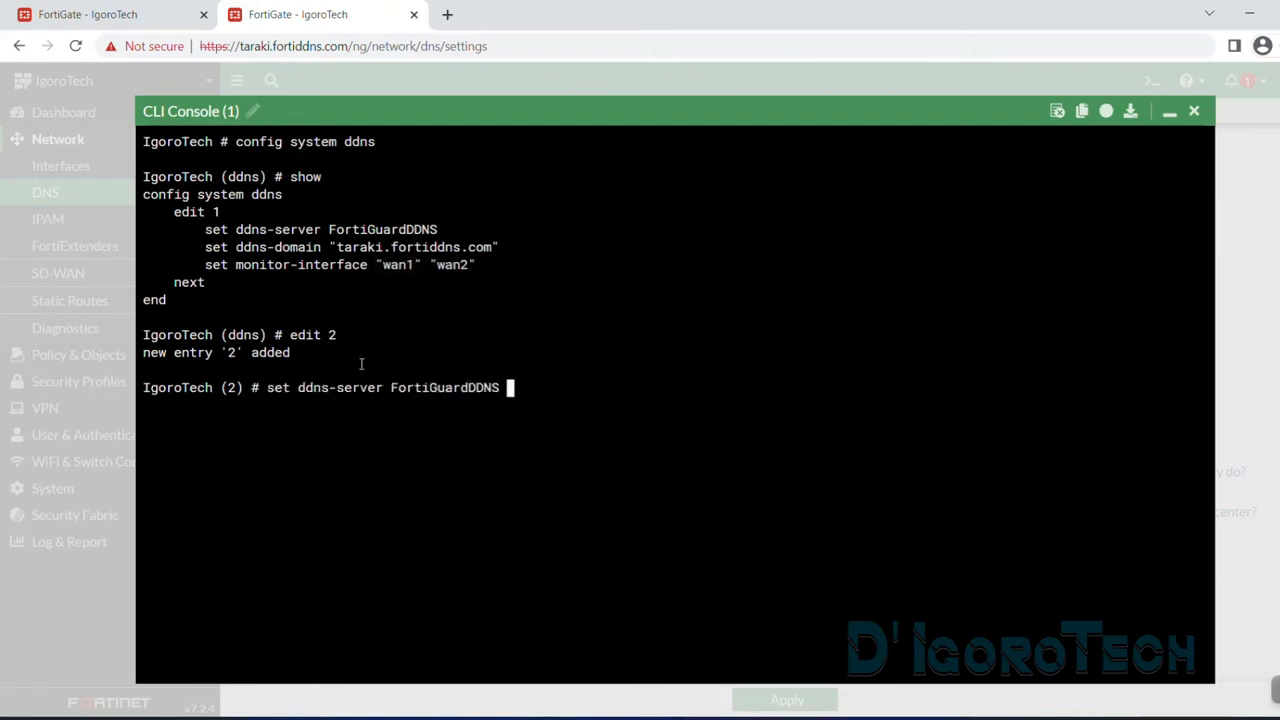
key("Return")
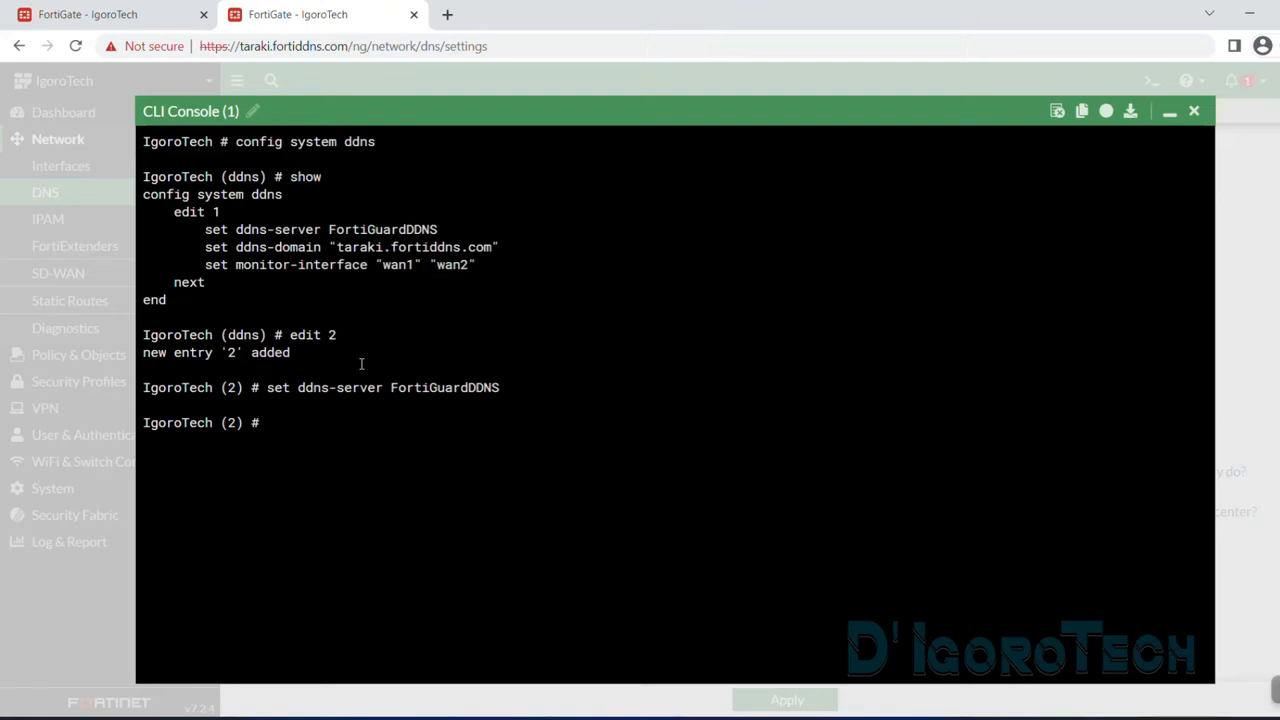
- Set entry 2's ddns-domain to taraki.fortidyndns.com, consulting the available DDNS servers in the 1.100.1.5 session
type("set ddns-domain")
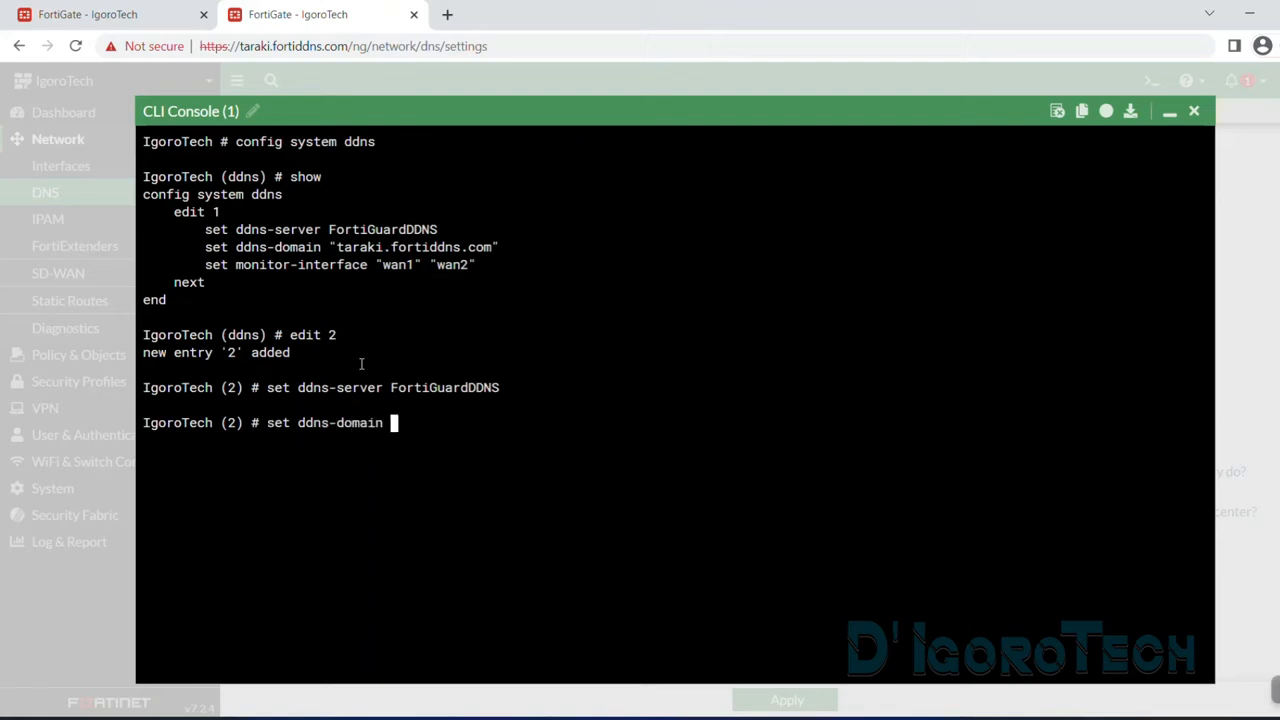
left_click_drag(337, 247, 490, 250)
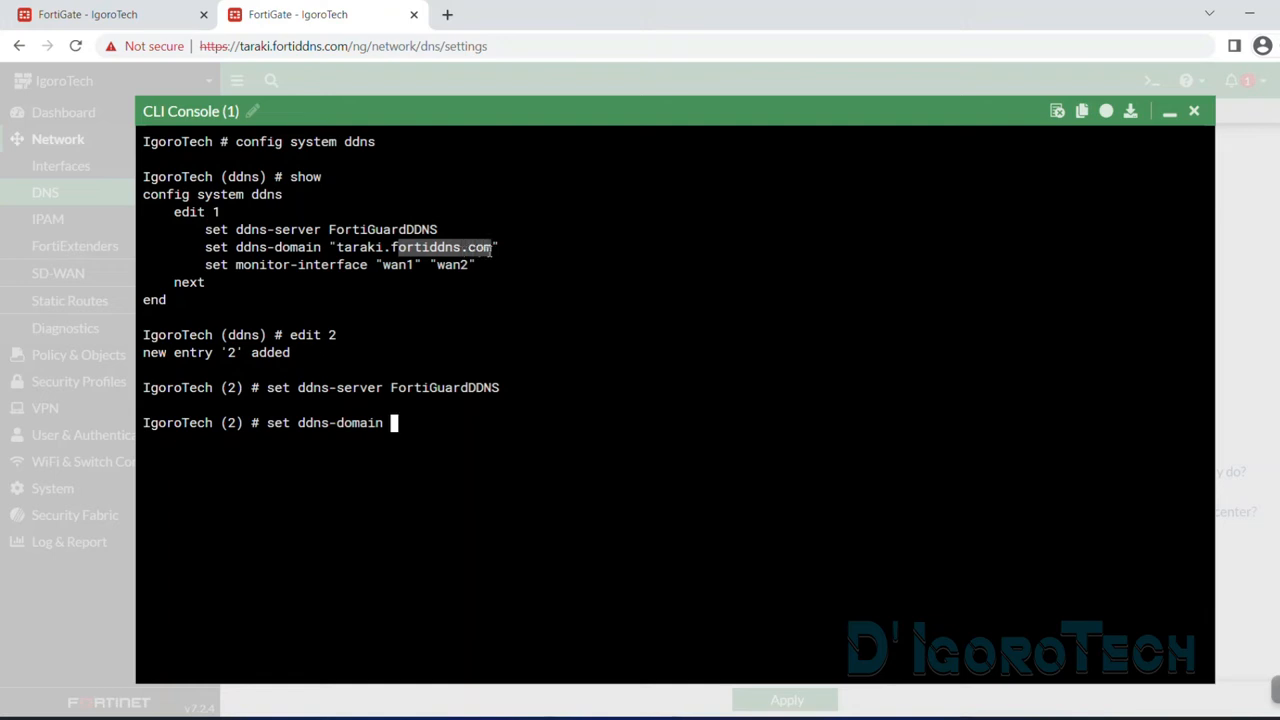
left_click(165, 16)
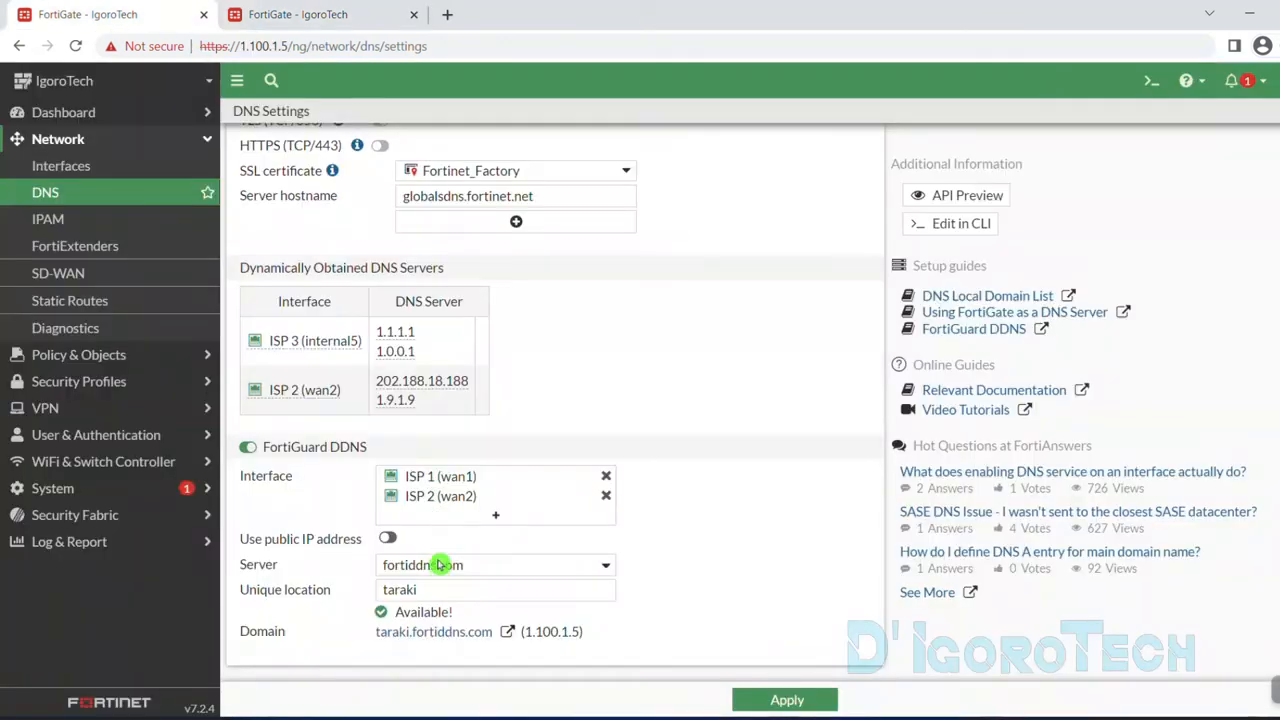
left_click(438, 570)
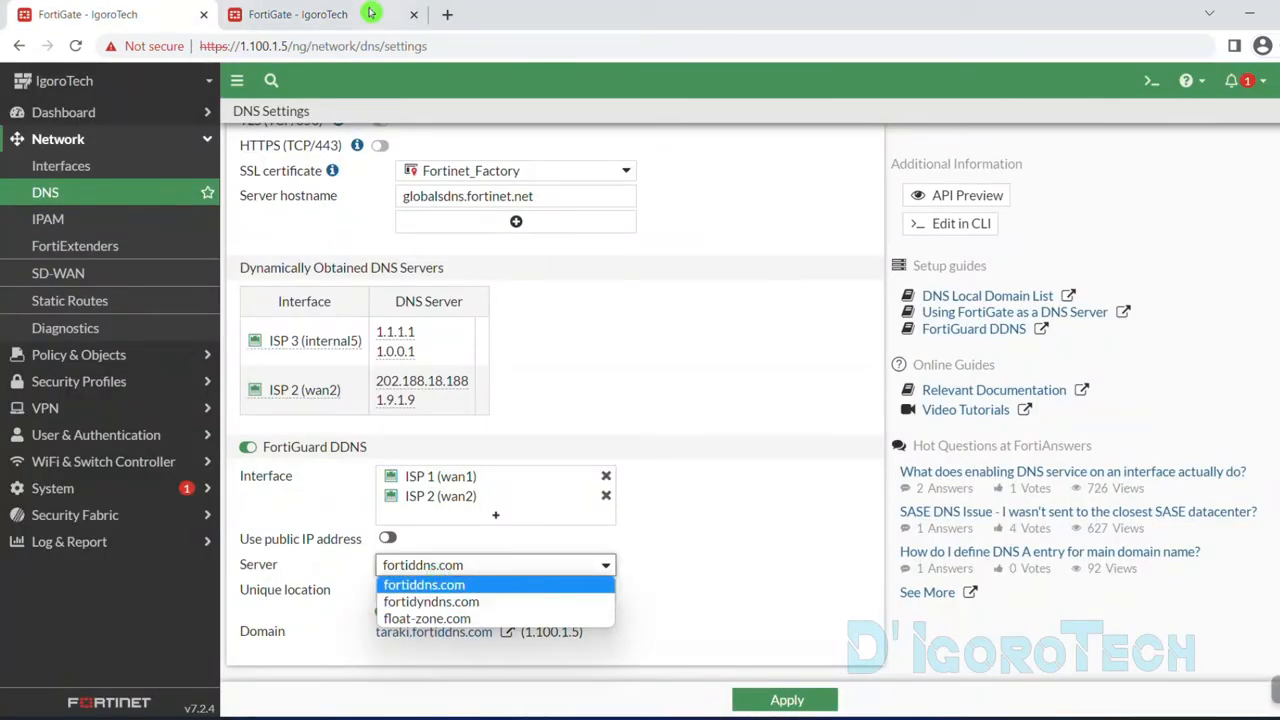
left_click(352, 8)
type("taraki.fort")
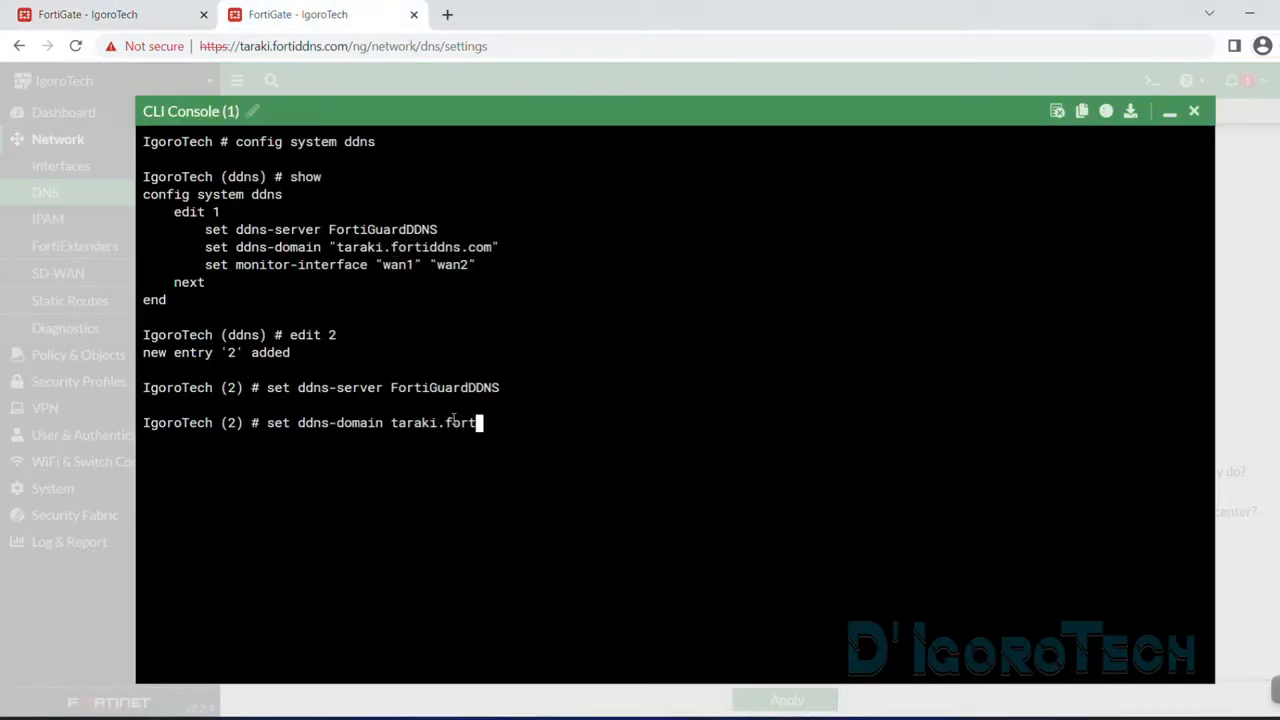
type("idyndns.com")
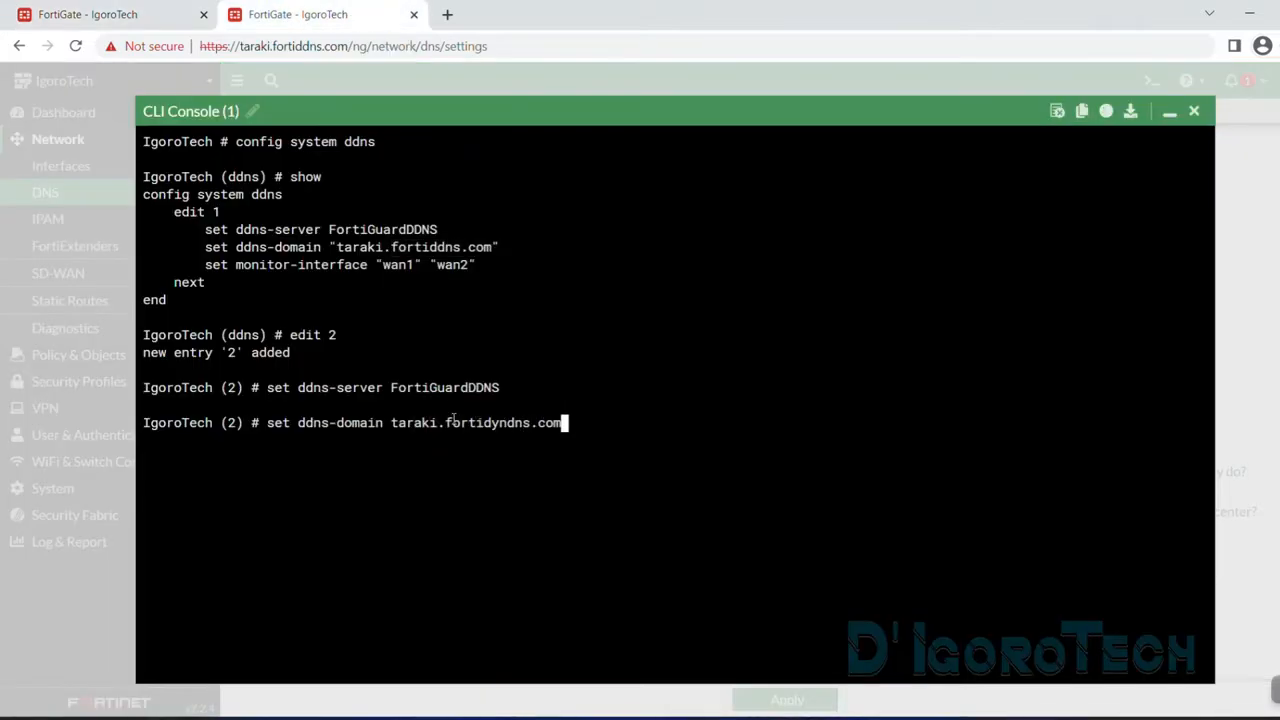
key("Return")
- Look up ISP 3's interface name in the 1.100.1.5 session and set entry 2's monitor-interface to internal5
type("set monitor-interface")
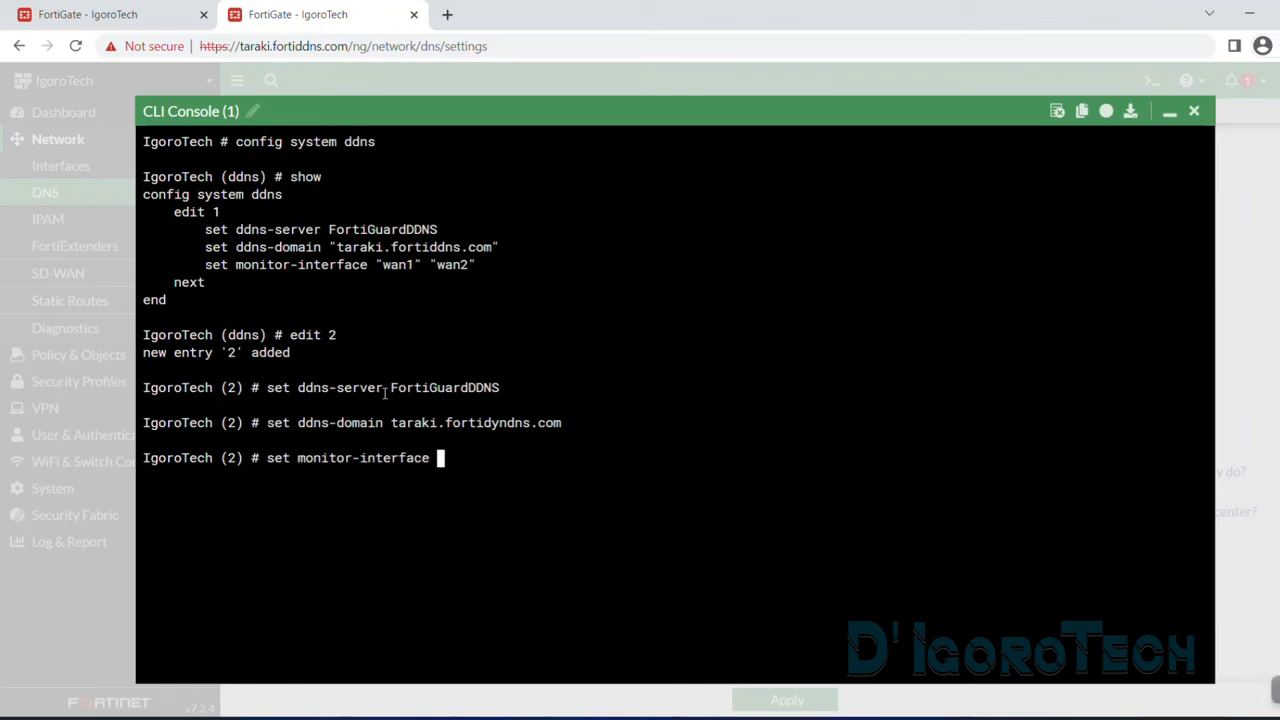
left_click(180, 14)
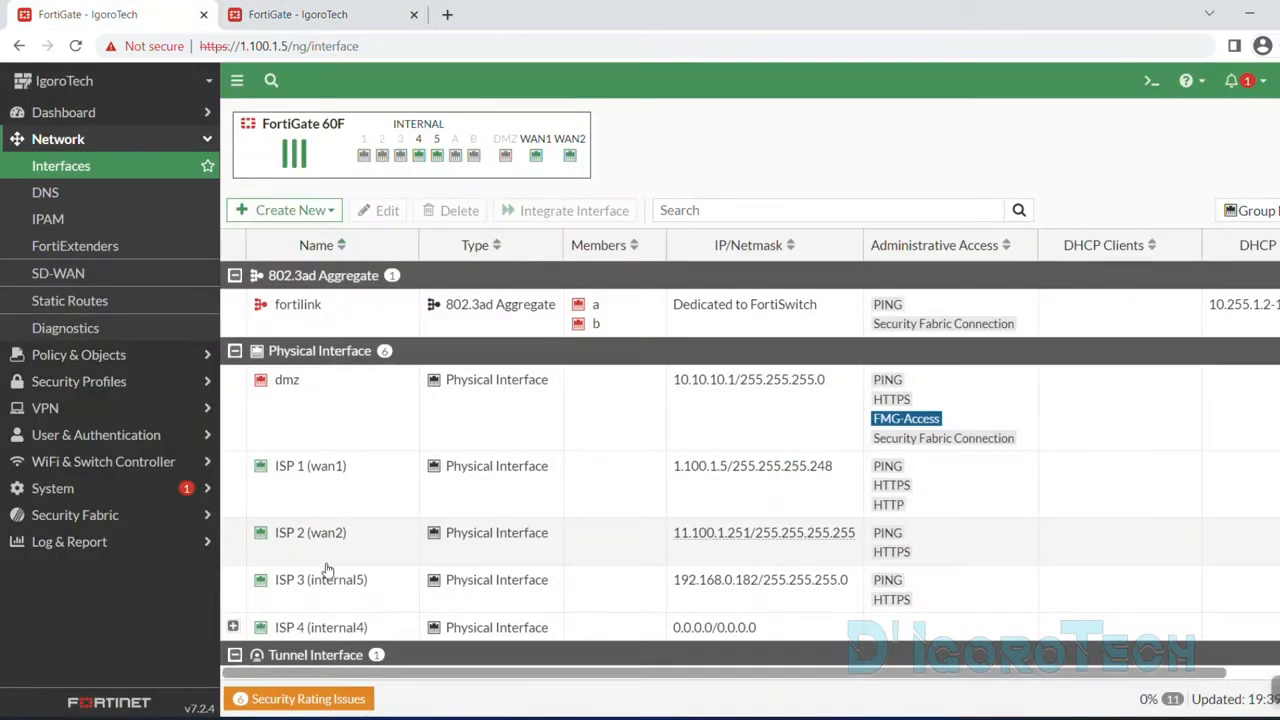
mouse_move(322, 589)
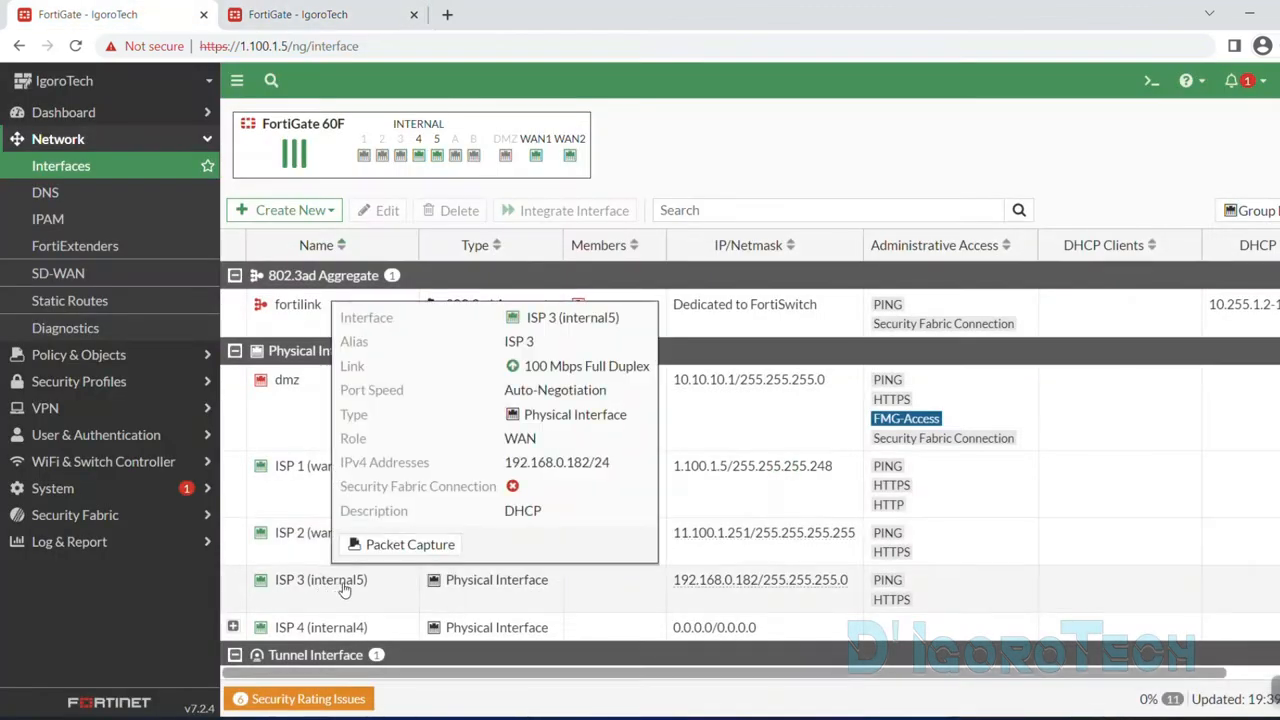
left_click(300, 14)
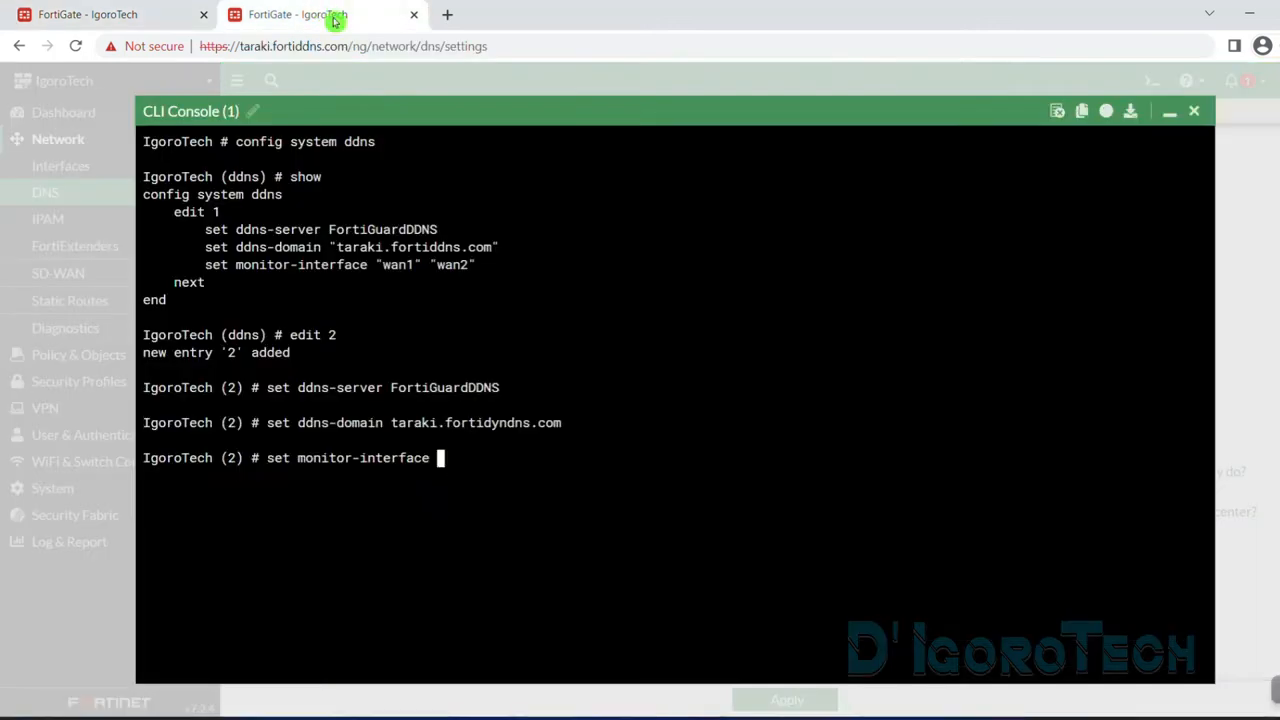
type("internal")
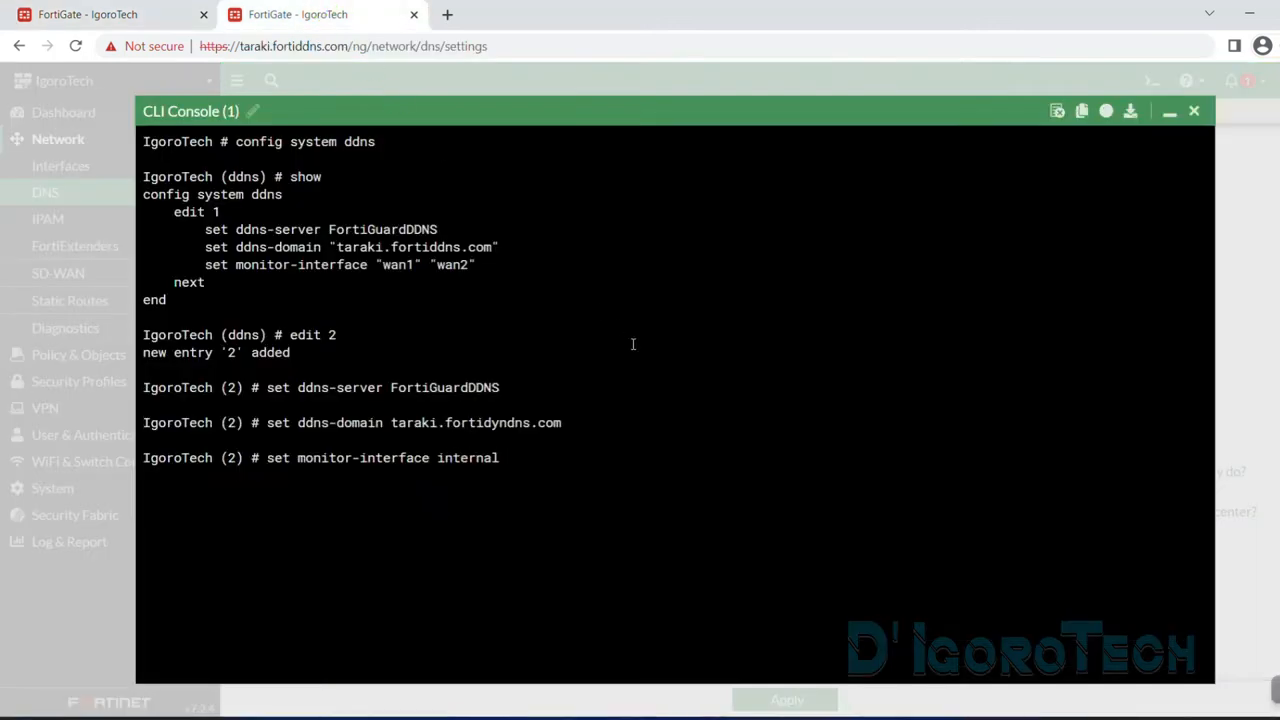
type("5")
key("Return")
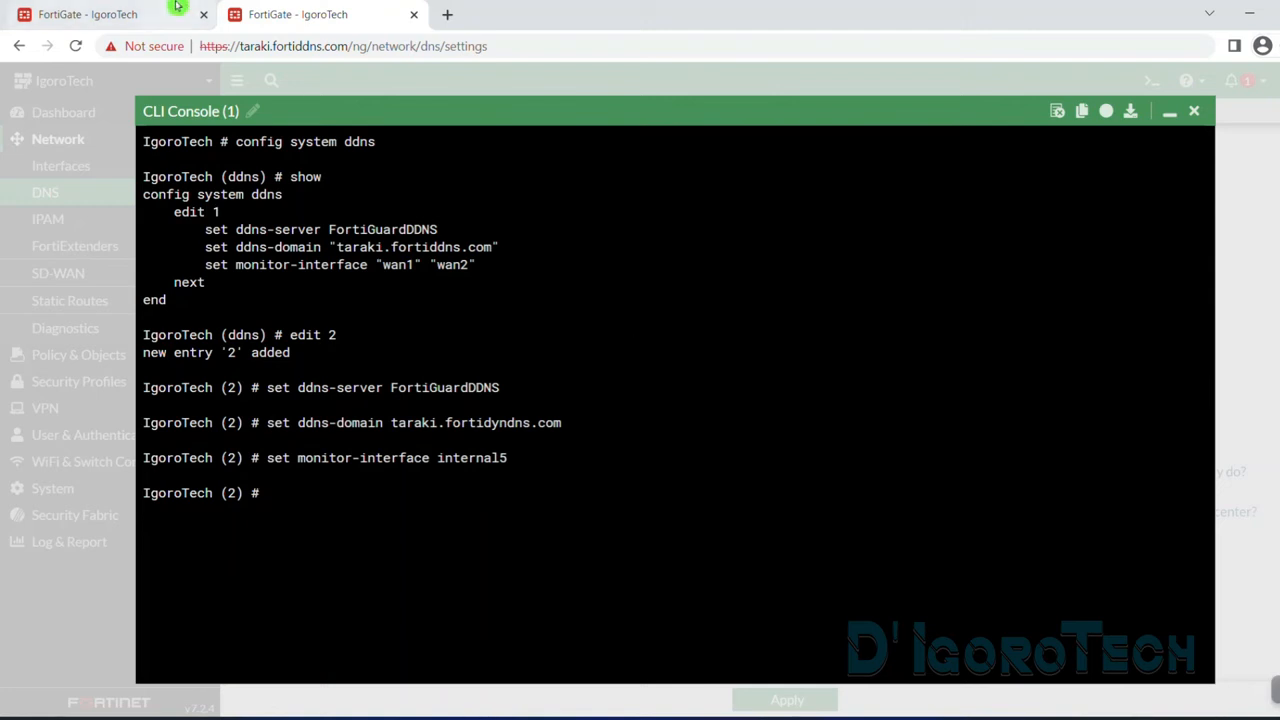
- Check ISP 3's IP address and the public IP option in the 1.100.1.5 session, and set use-public-ip to enable for entry 2
left_click(110, 14)
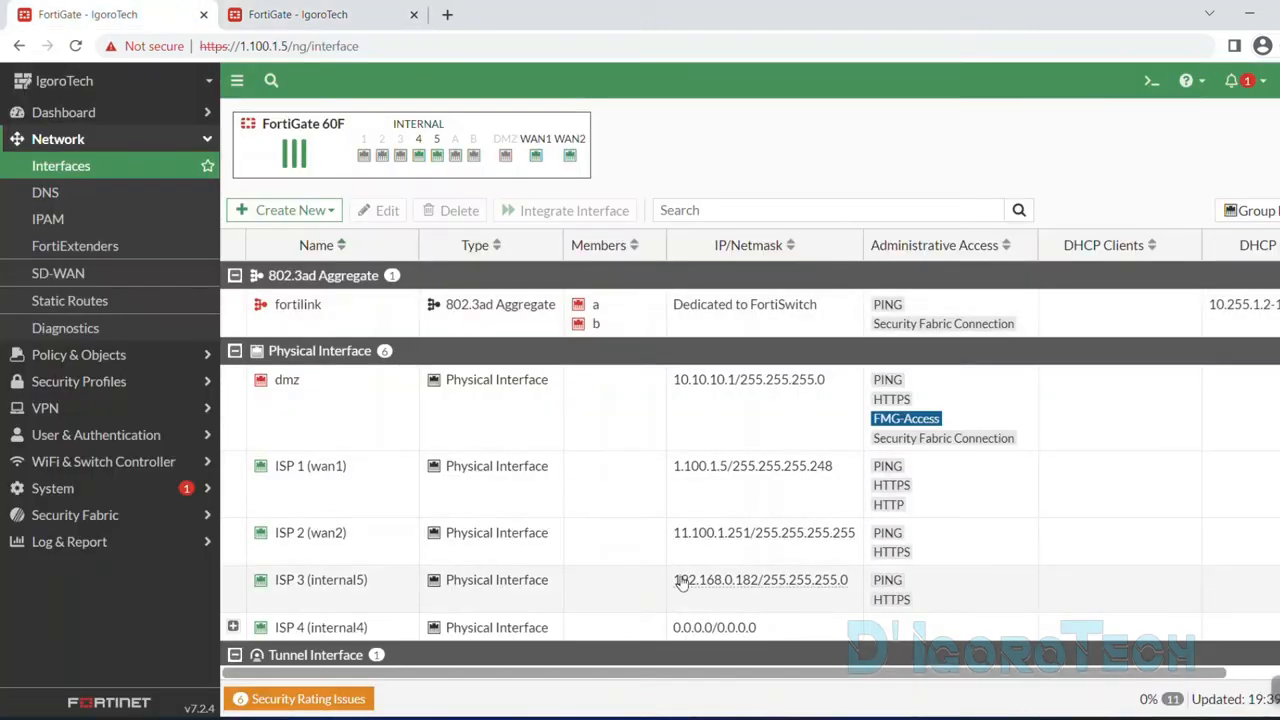
left_click_drag(675, 580, 760, 580)
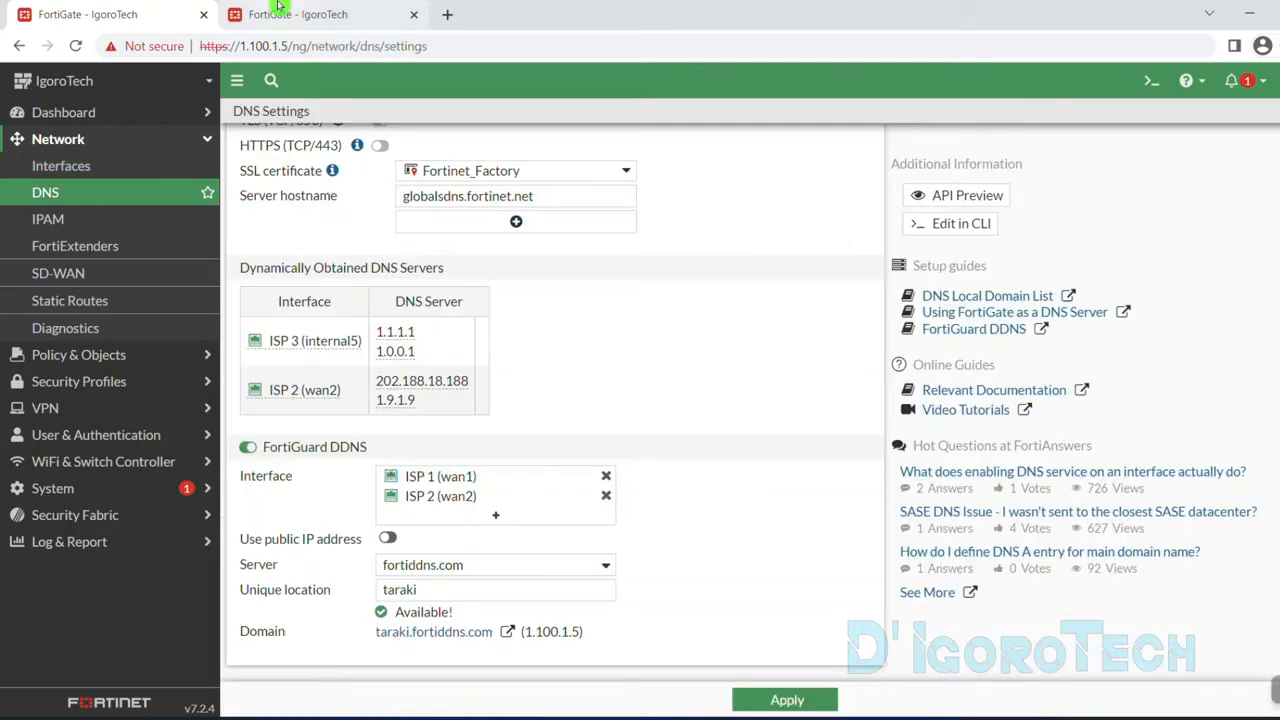
left_click(286, 12)
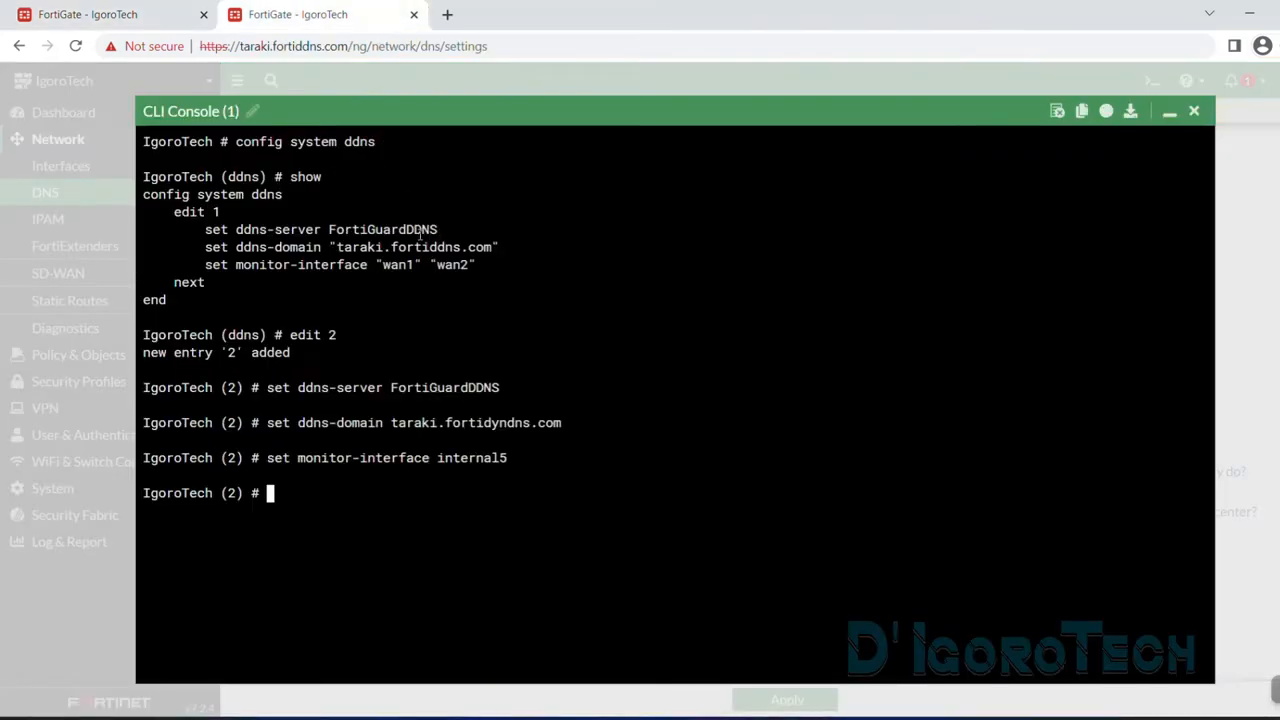
type("et use-public-ip ")
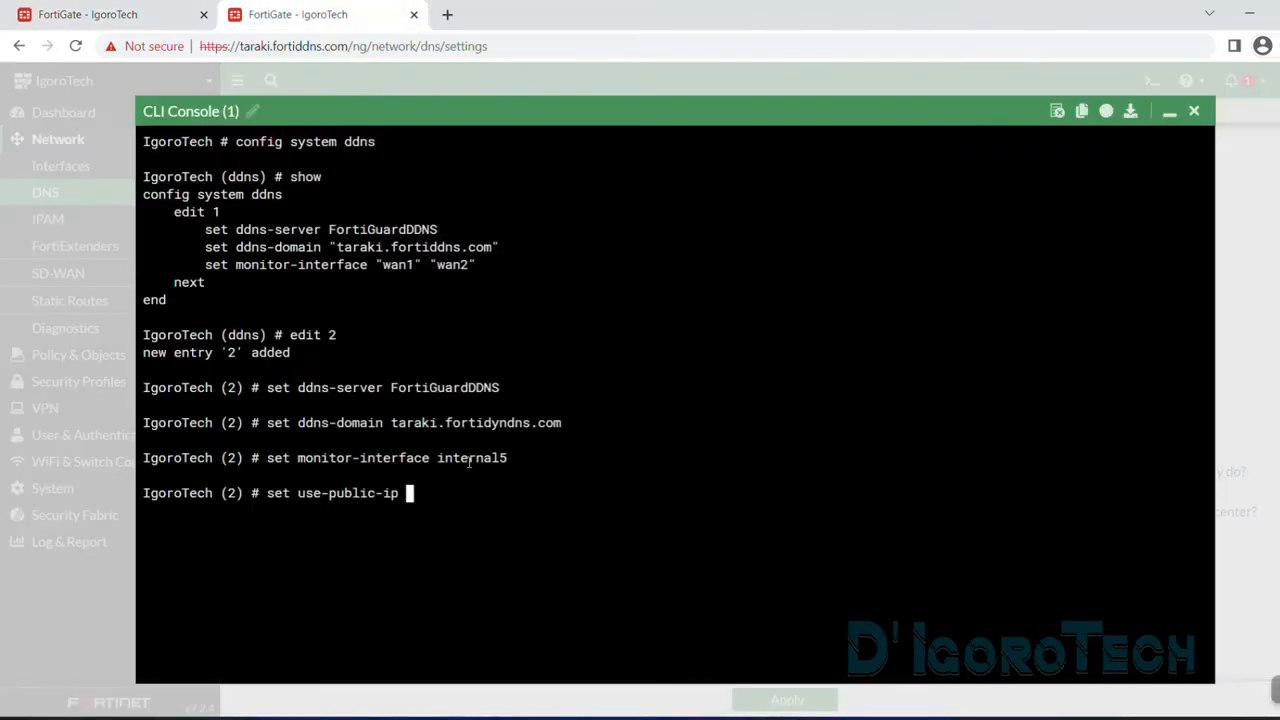
type("enable")
key("Return")
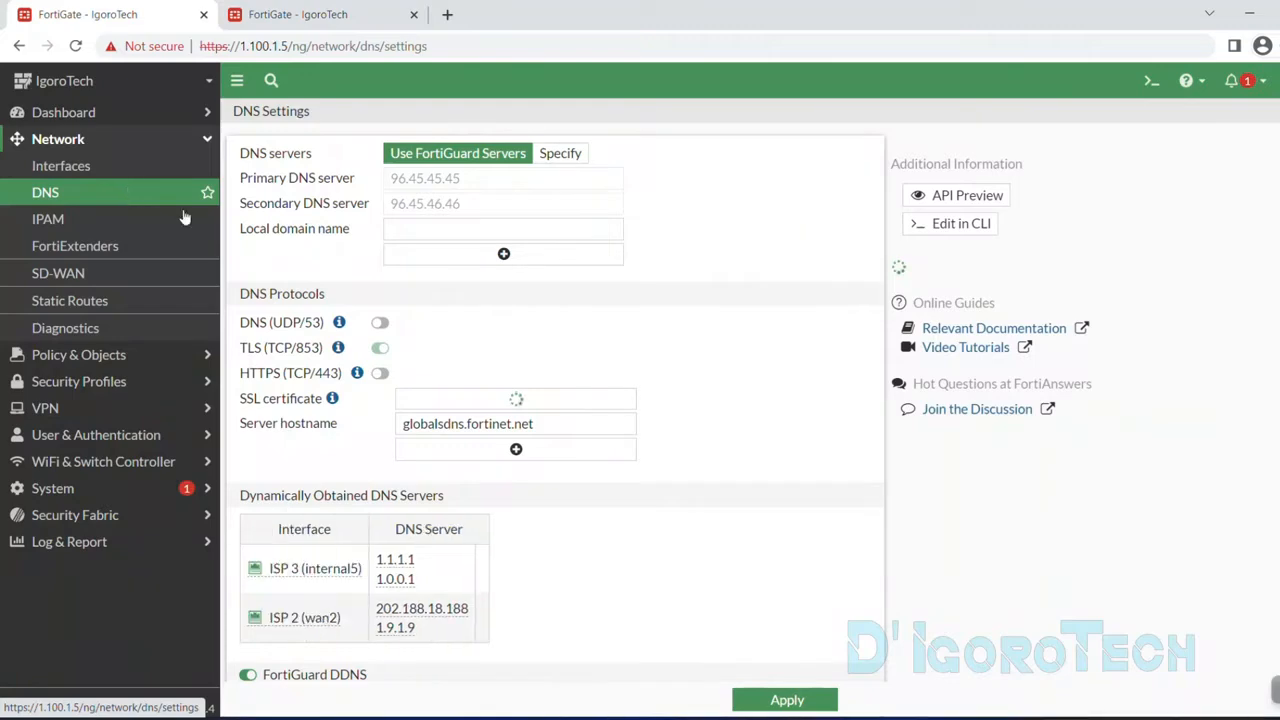
scroll(371, 560, "down", 3)
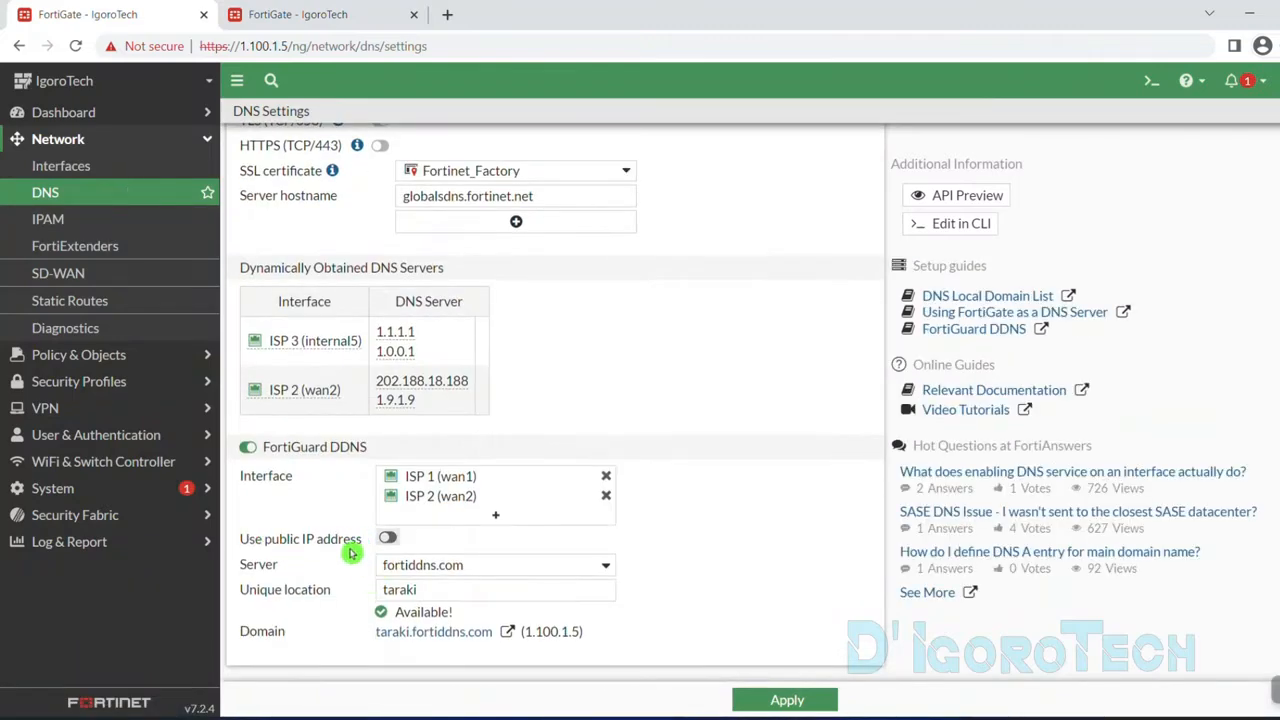
left_click(386, 538)
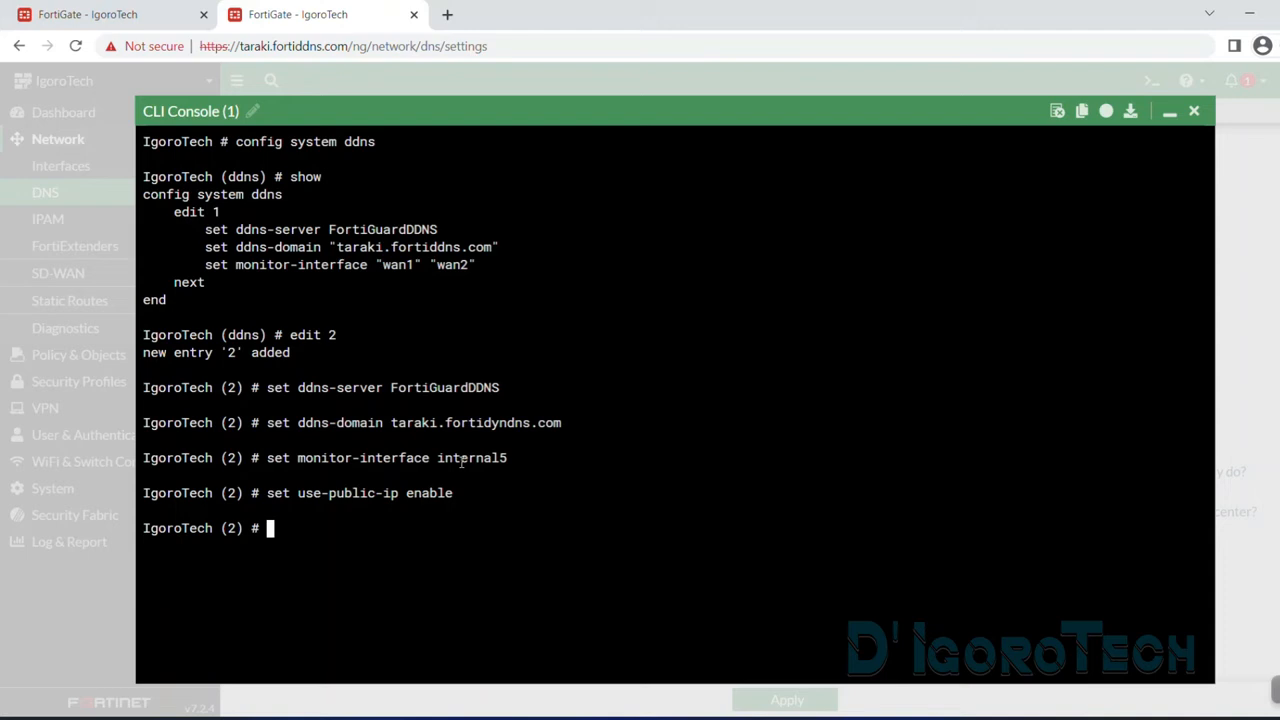
- Save entry 2 with next, and show the DDNS configuration to review the domains of the entries
type("next")
key("Return")
type("show")
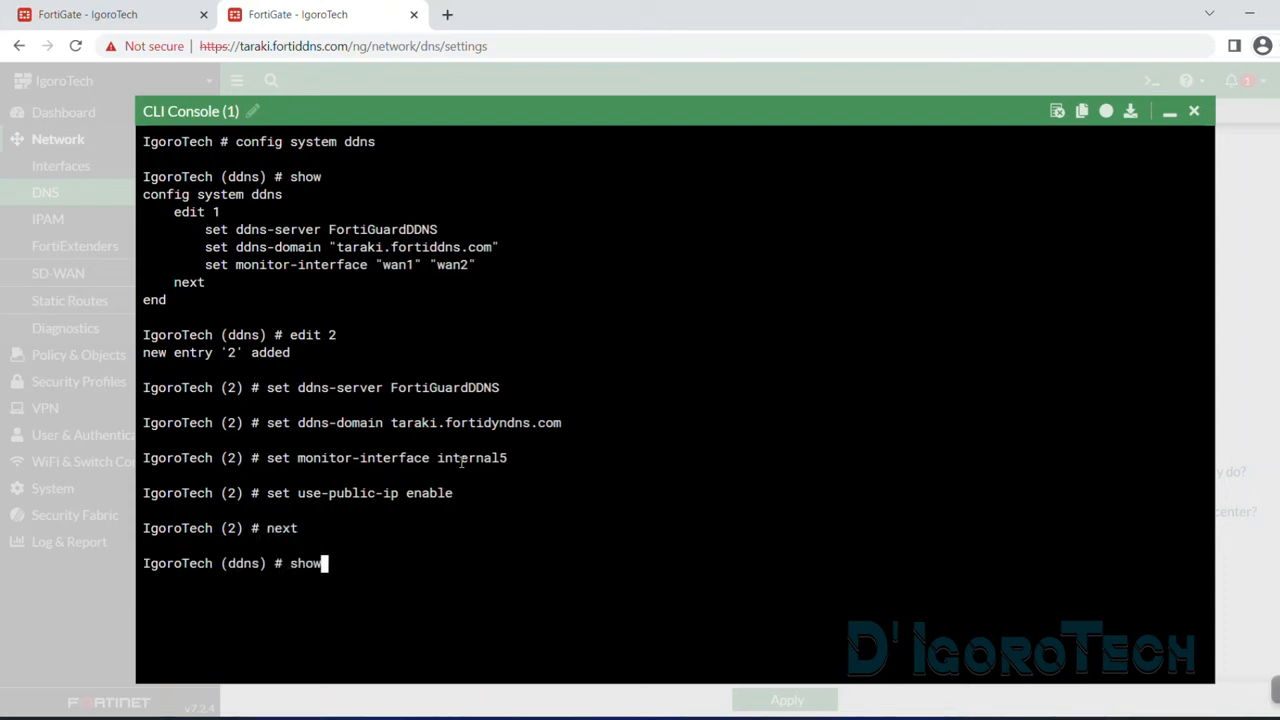
key("Return")
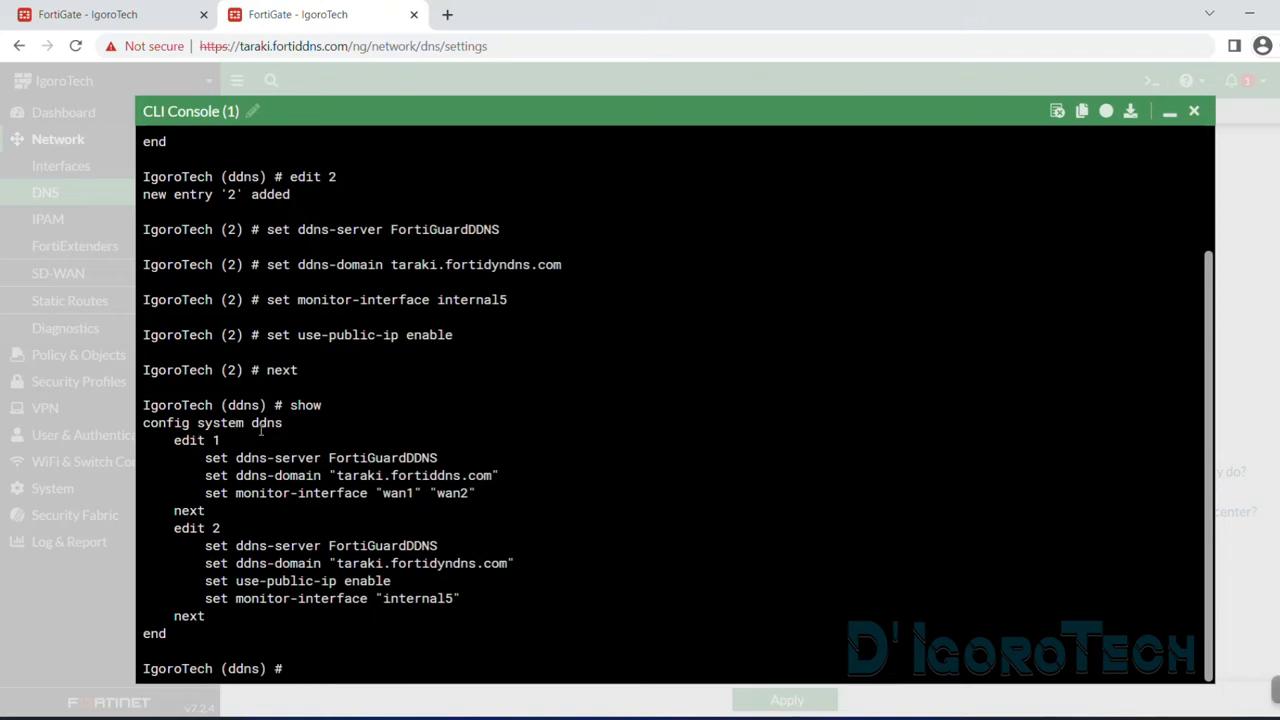
left_click_drag(339, 479, 492, 478)
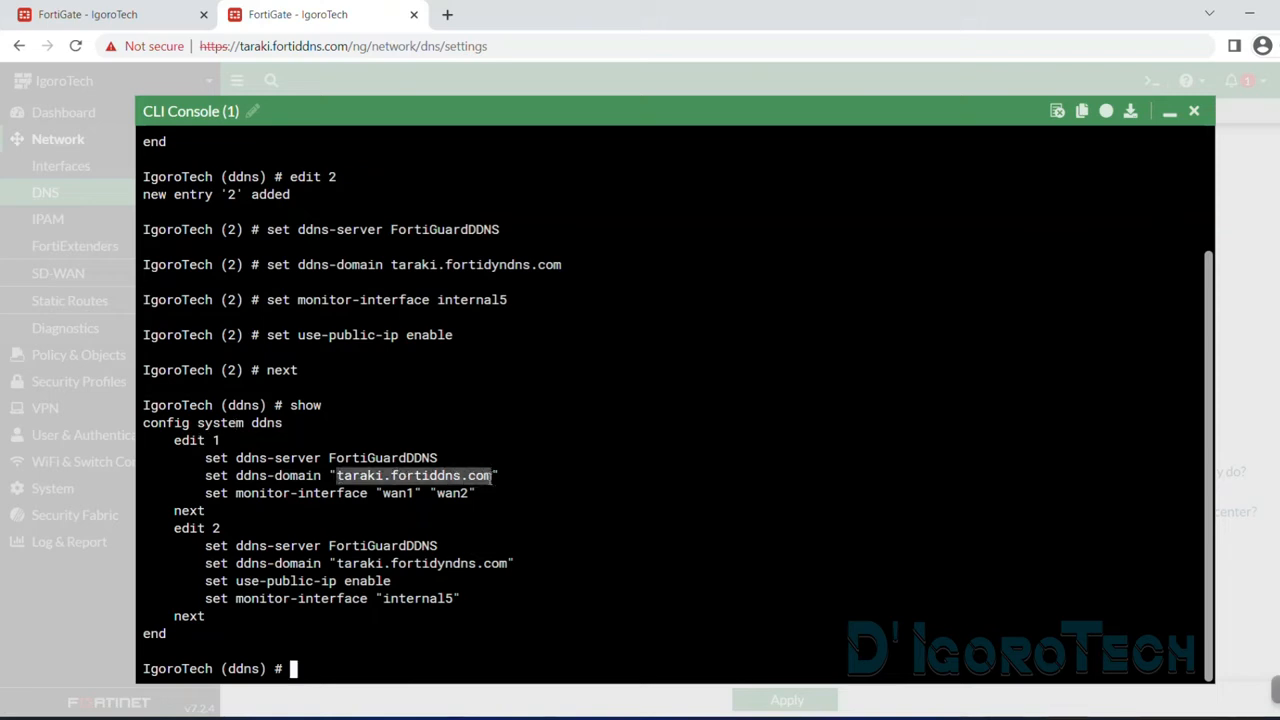
- Examine entry 1's monitor interfaces and entry 2's domain, monitor interface and public IP setting in the DDNS configuration output
left_click_drag(379, 493, 478, 493)
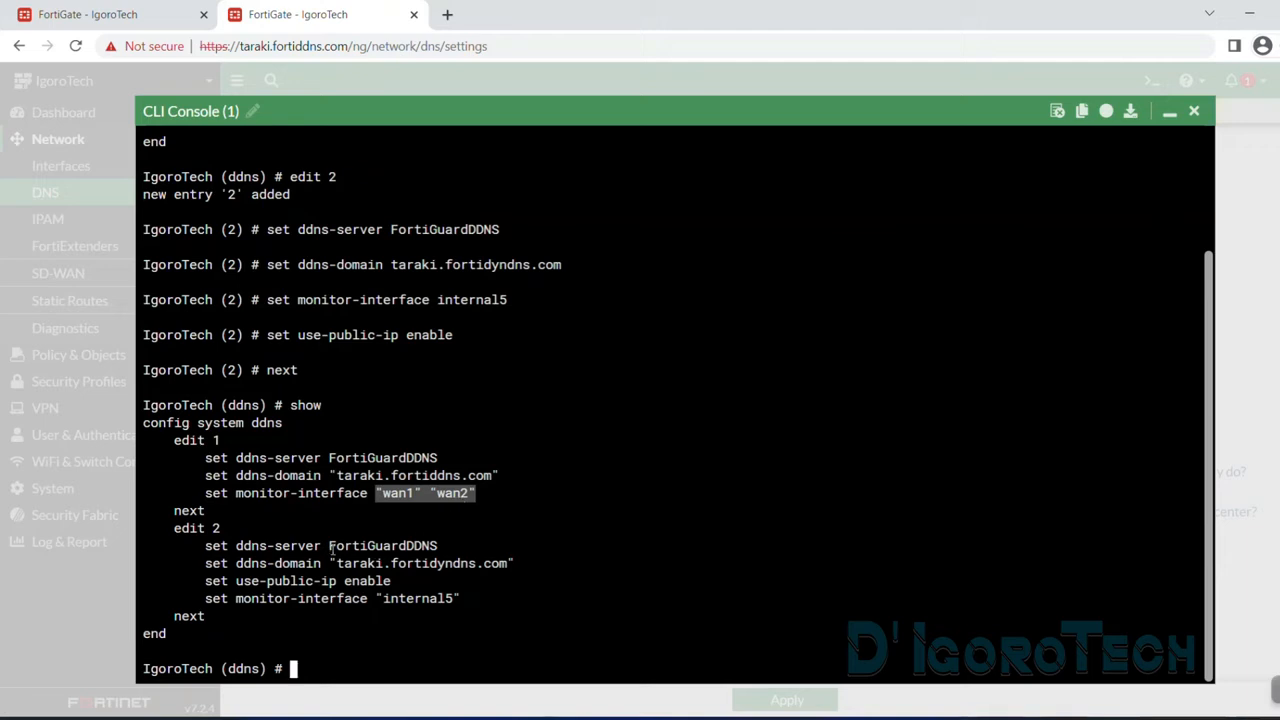
left_click_drag(339, 562, 498, 569)
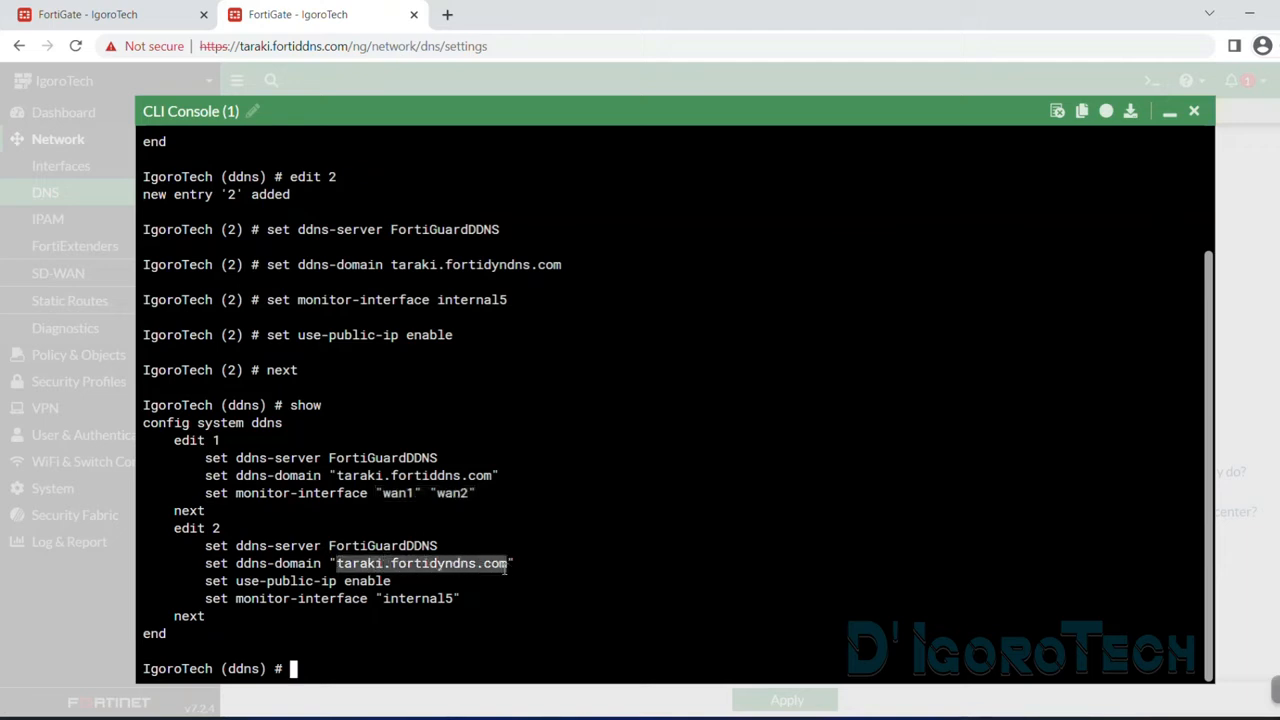
left_click_drag(376, 598, 459, 598)
left_click_drag(207, 581, 429, 587)
left_click(461, 599)
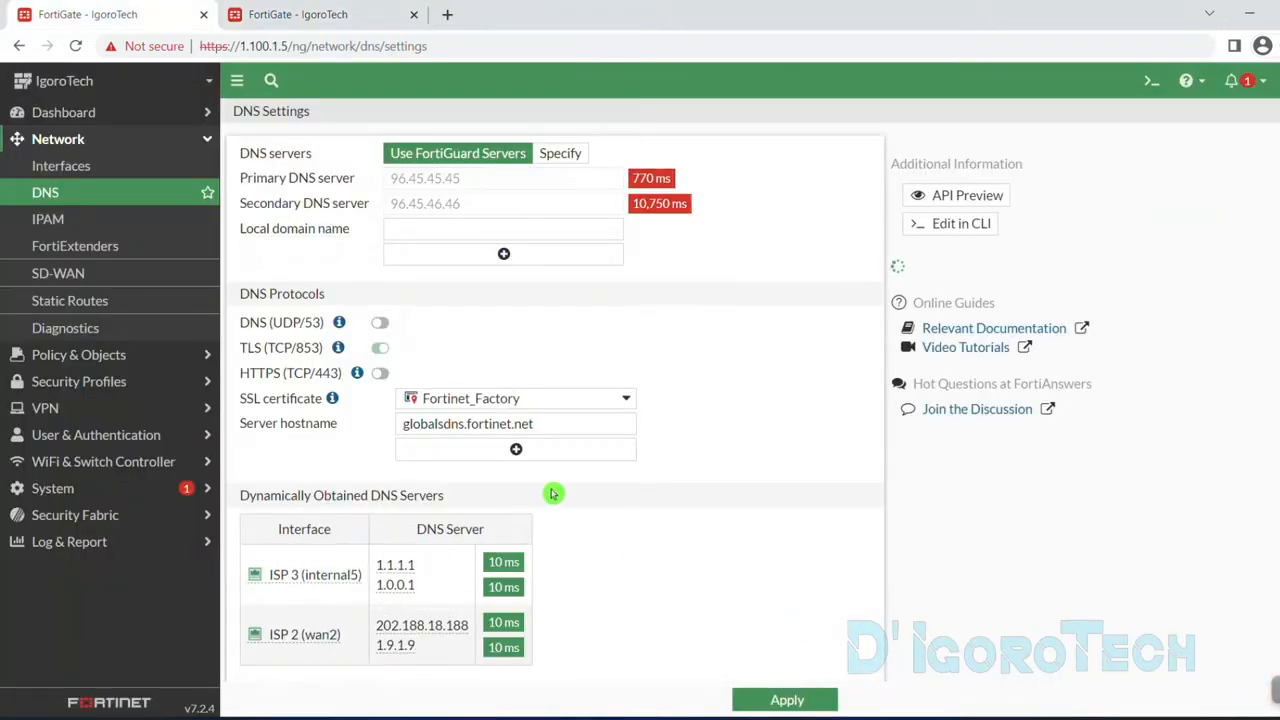
- Compare the FortiGuard DDNS settings on the 1.100.1.5 session's DNS page with the full DDNS configuration in the CLI console
scroll(560, 500, "down", 3)
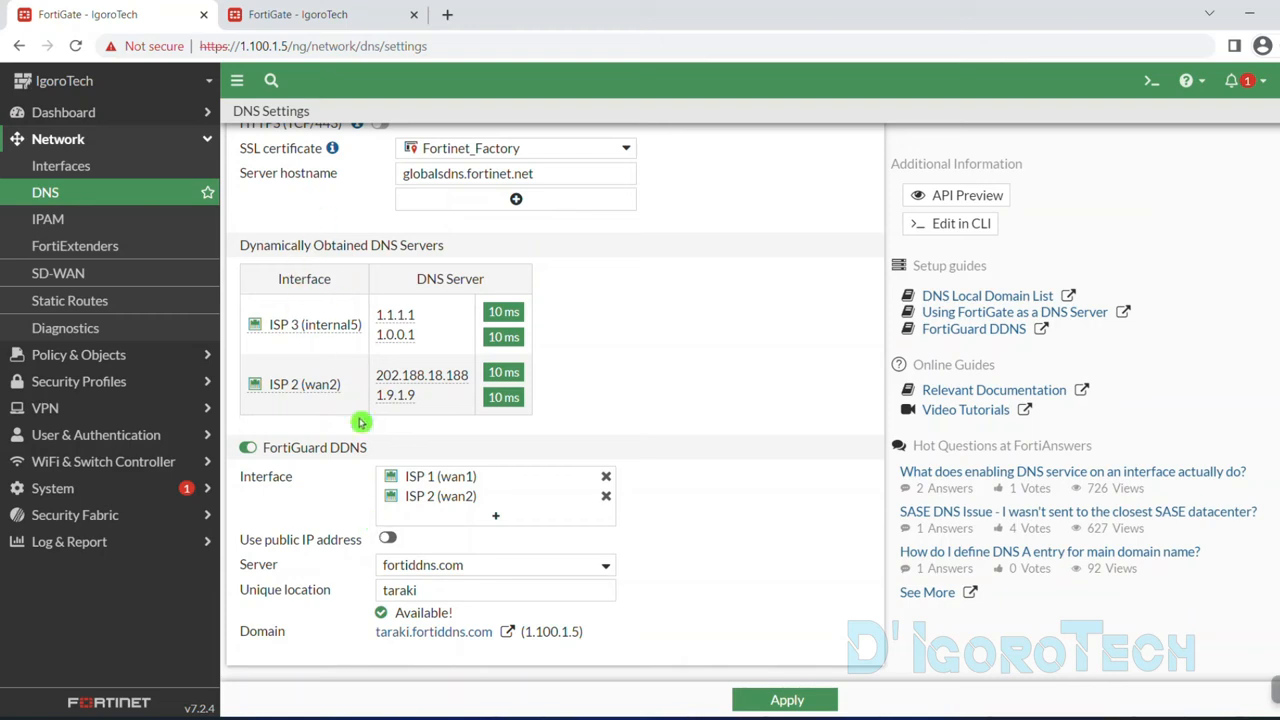
left_click(300, 14)
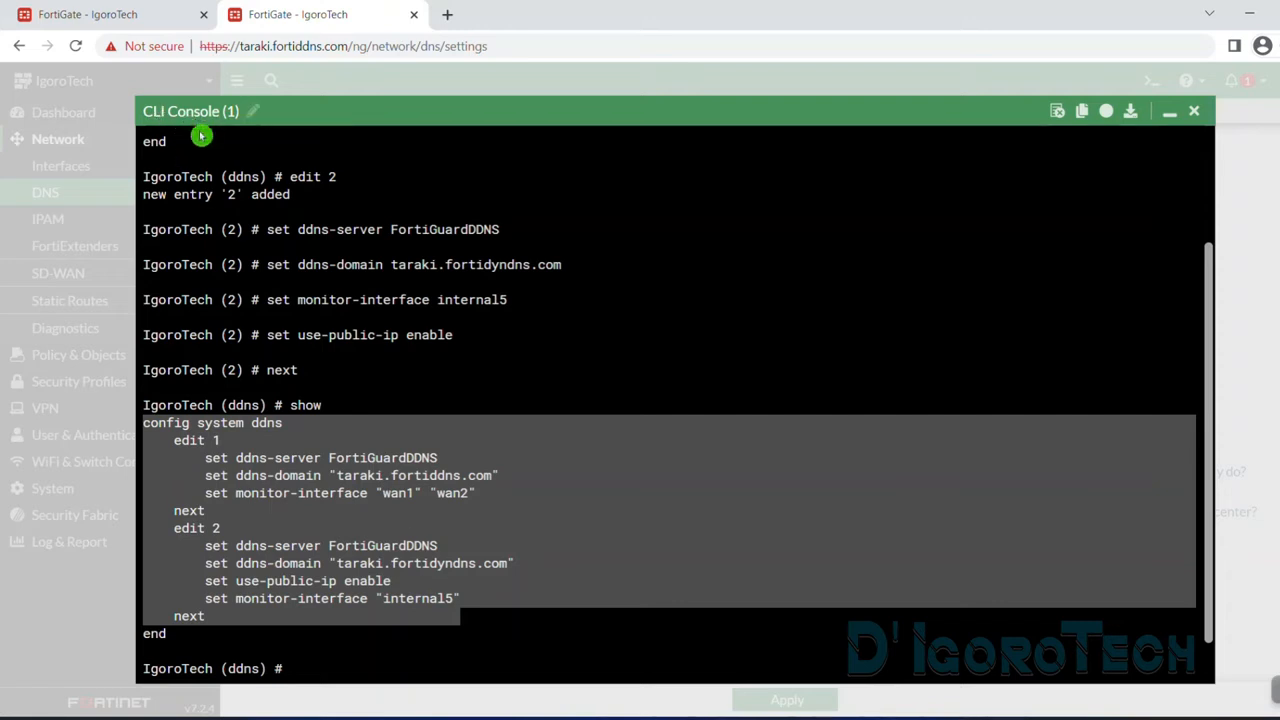
left_click(479, 606)
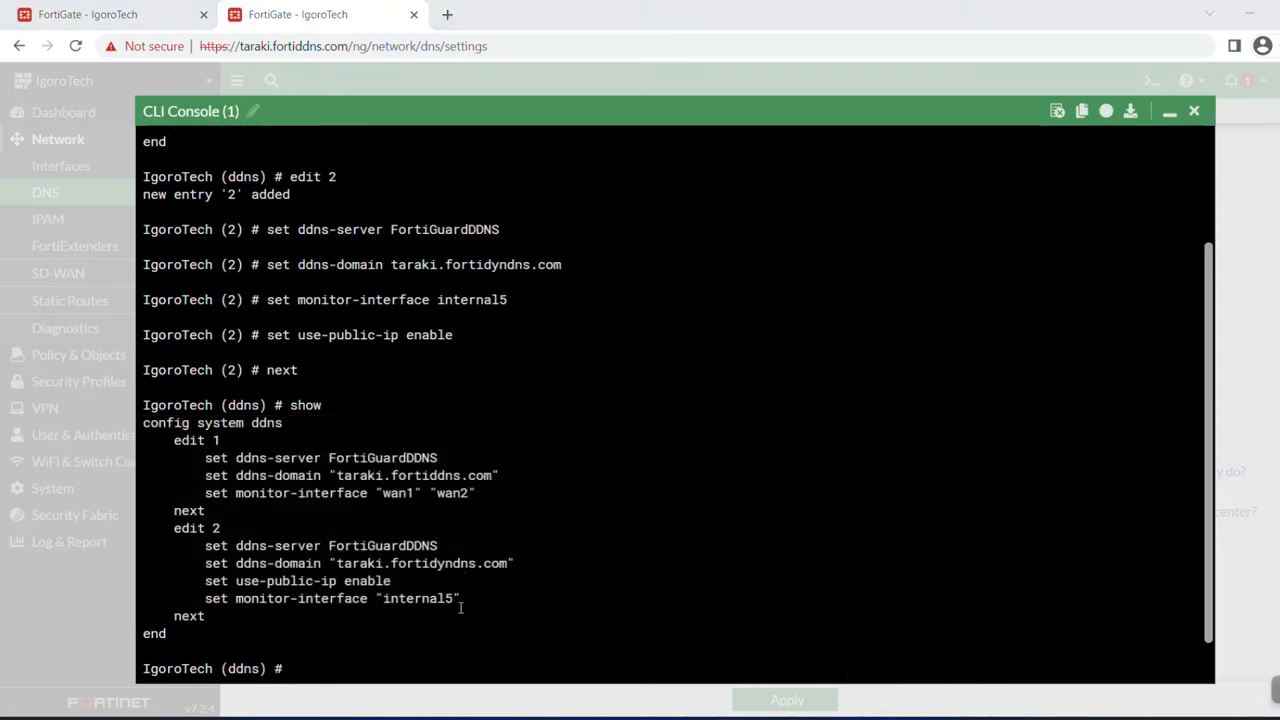
left_click_drag(461, 607, 122, 424)
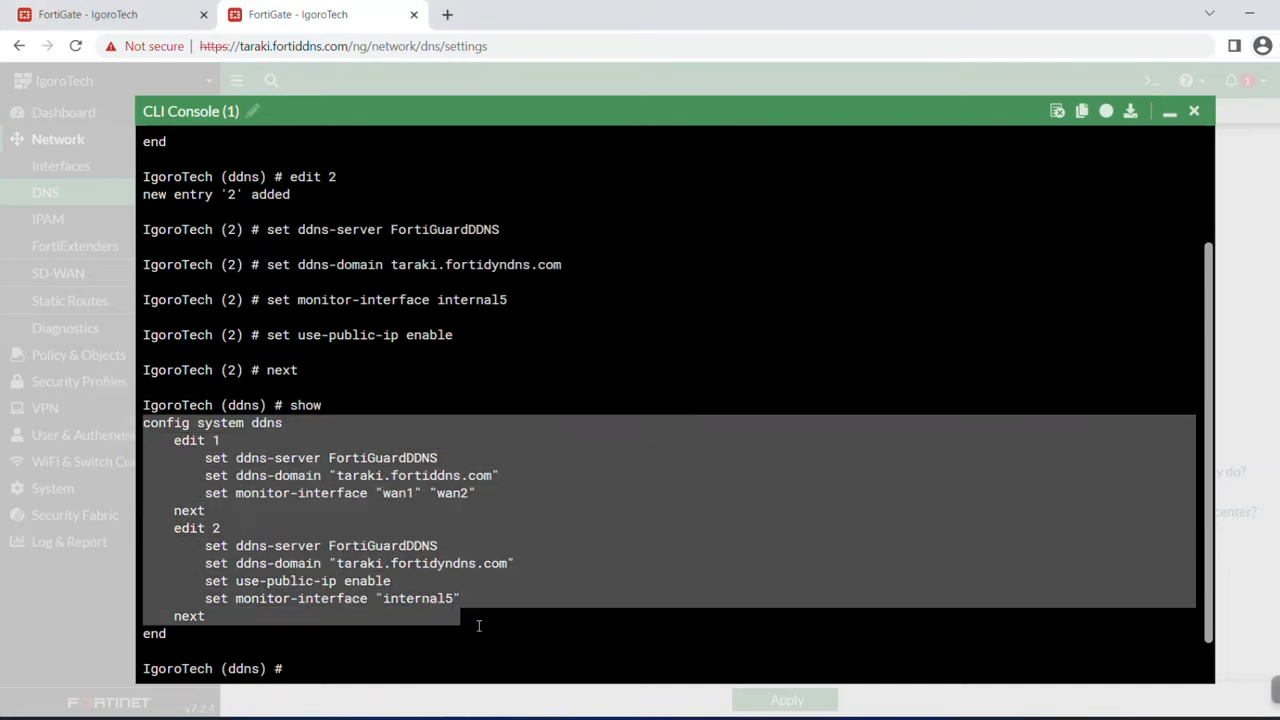